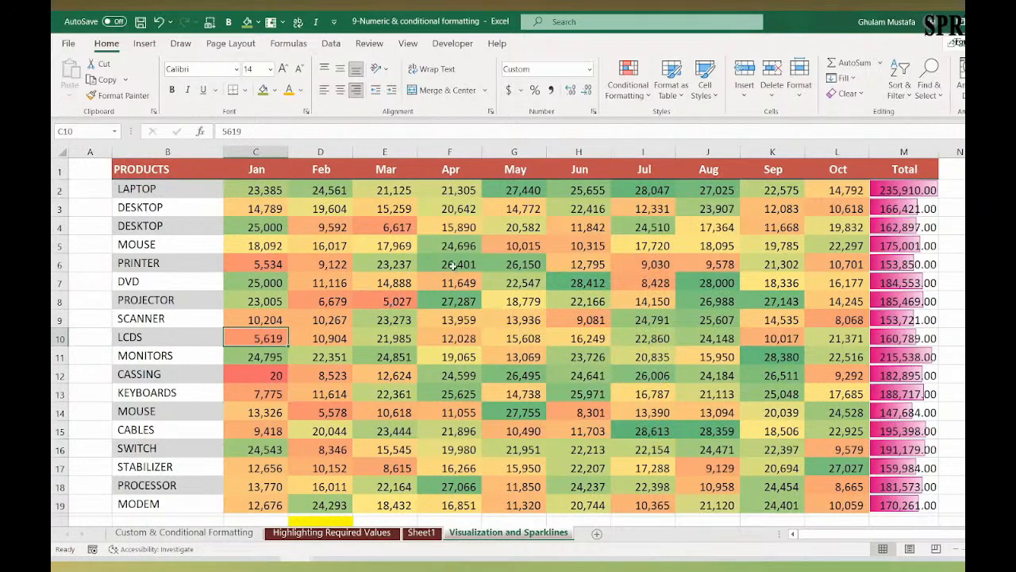
left_click(643, 227)
left_click(641, 95)
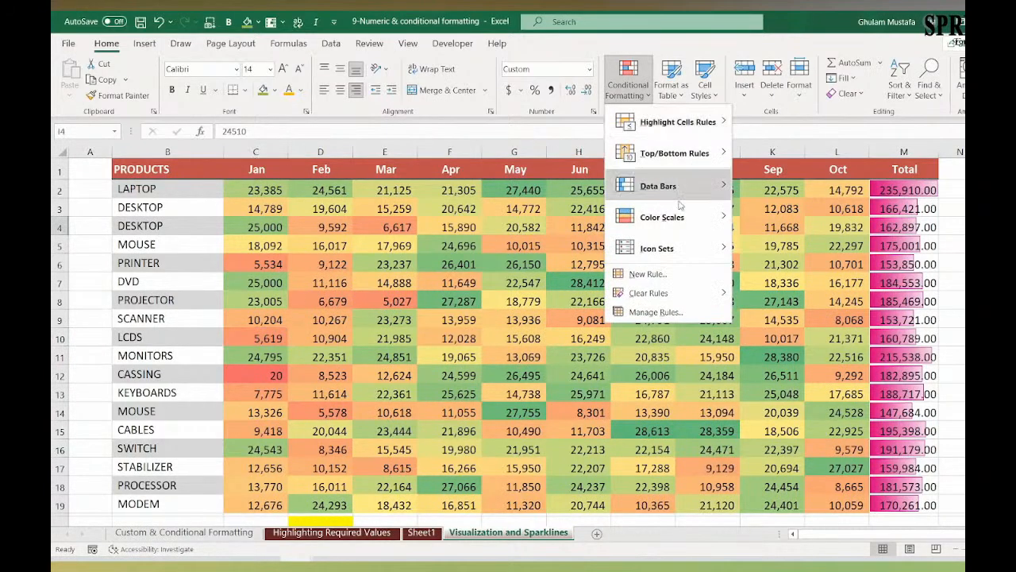
mouse_move(708, 250)
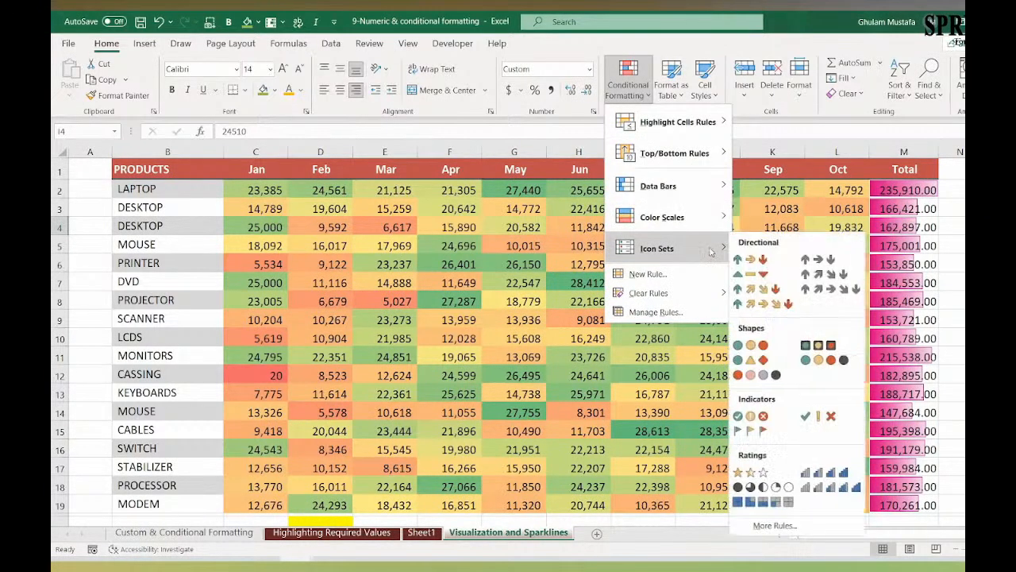
left_click(540, 336)
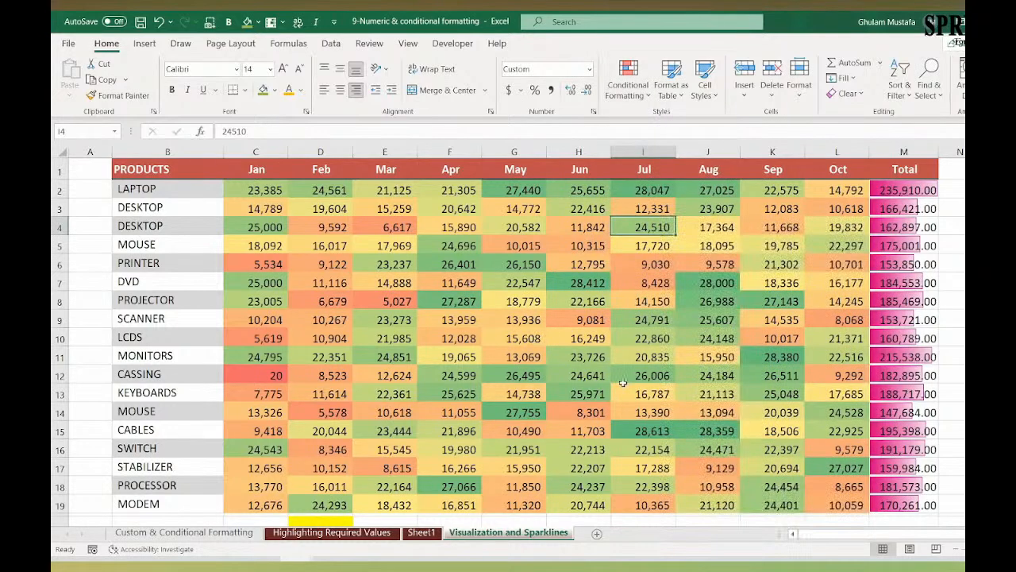
left_click(469, 325)
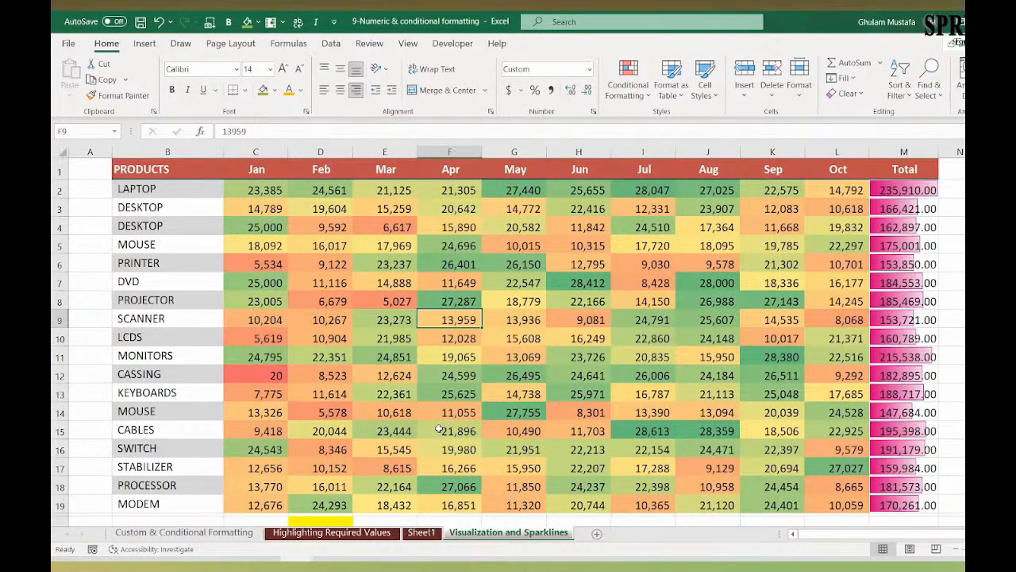
key("ctrl+a")
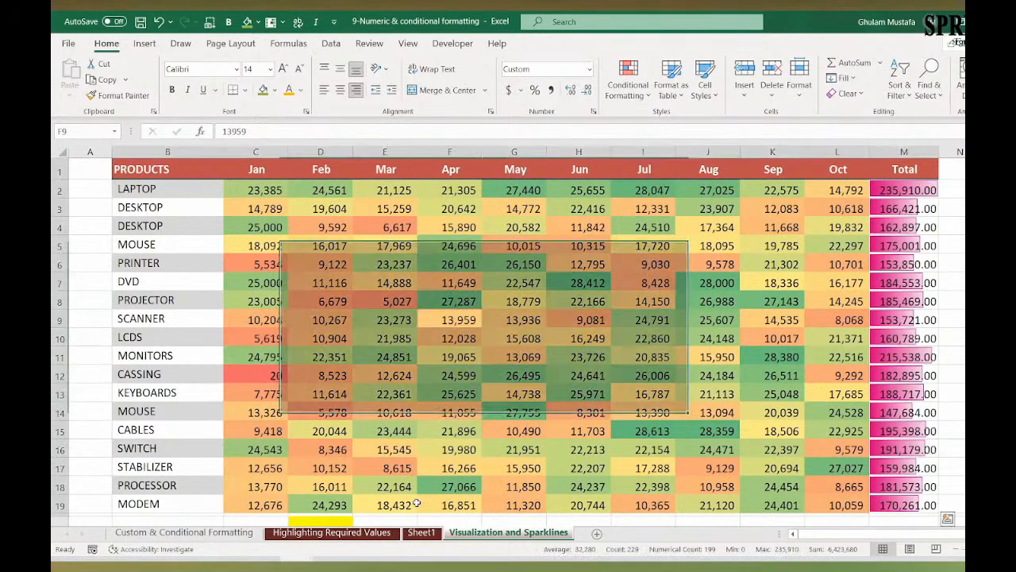
left_click_drag(388, 354, 393, 341)
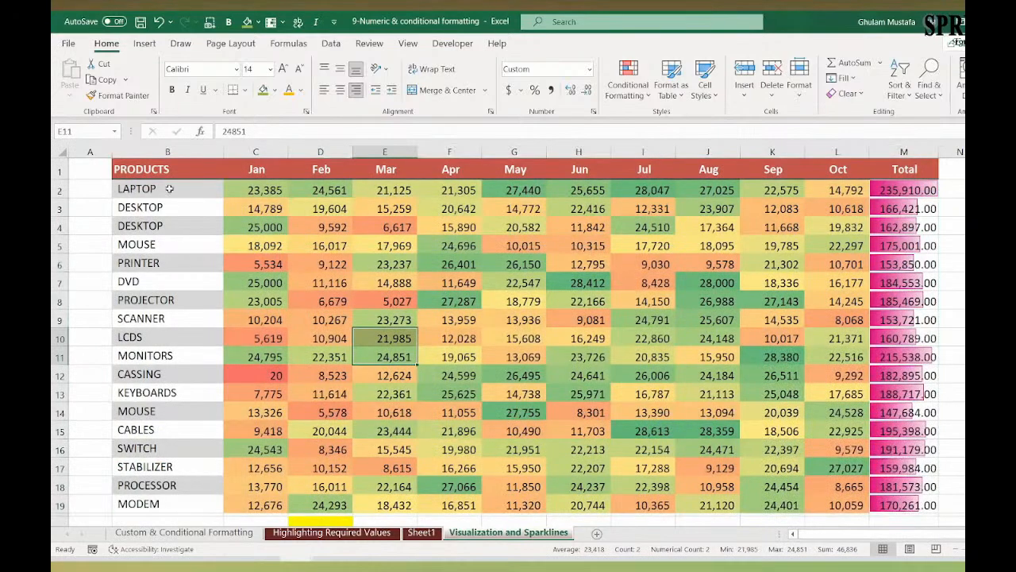
Step: Create a formula-based conditional formatting rule for the monthly sales in C2:L19, using the formula =C2>5000
left_click_drag(242, 191, 841, 505)
left_click(635, 95)
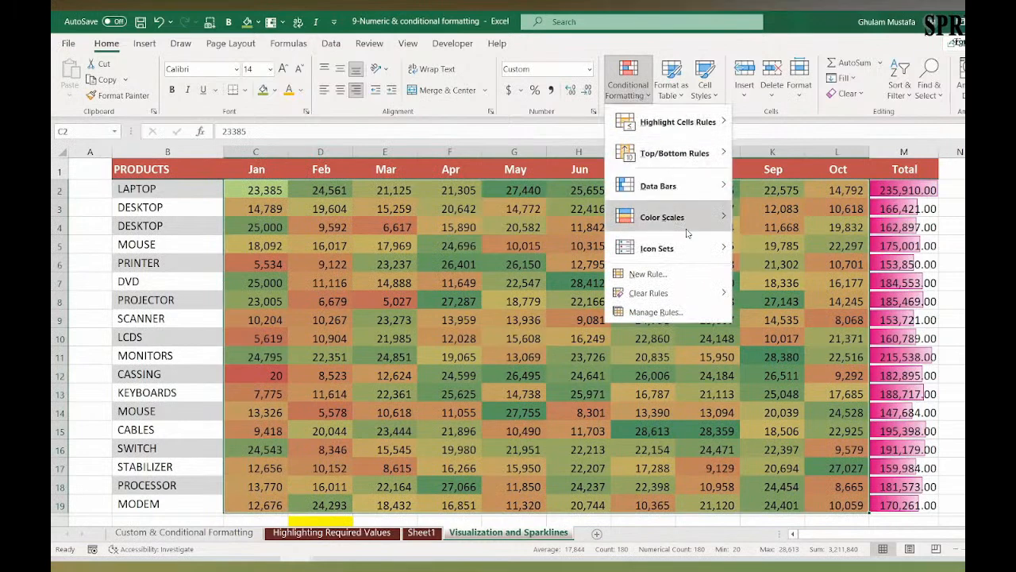
left_click(687, 275)
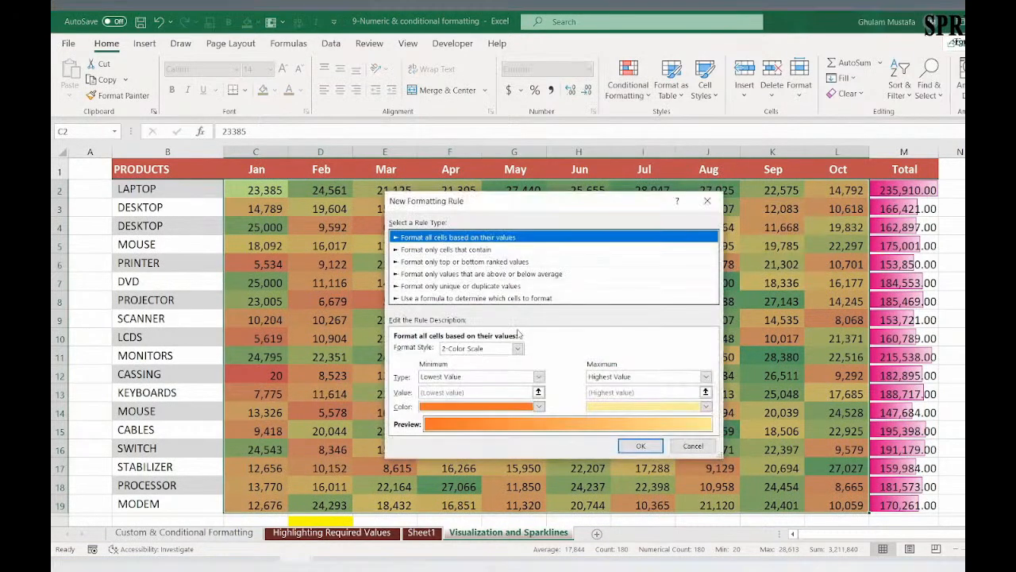
left_click(454, 298)
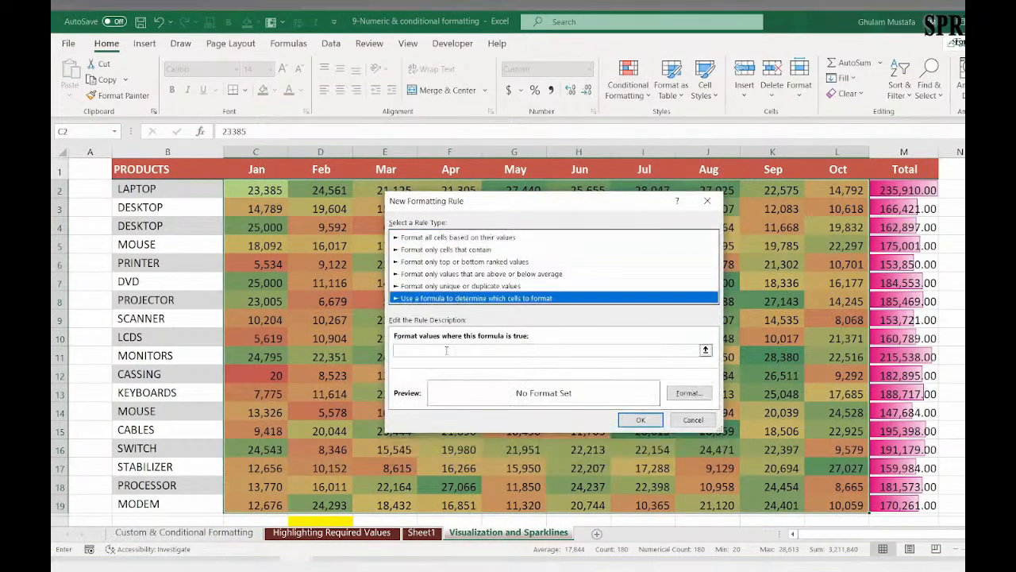
left_click(270, 192)
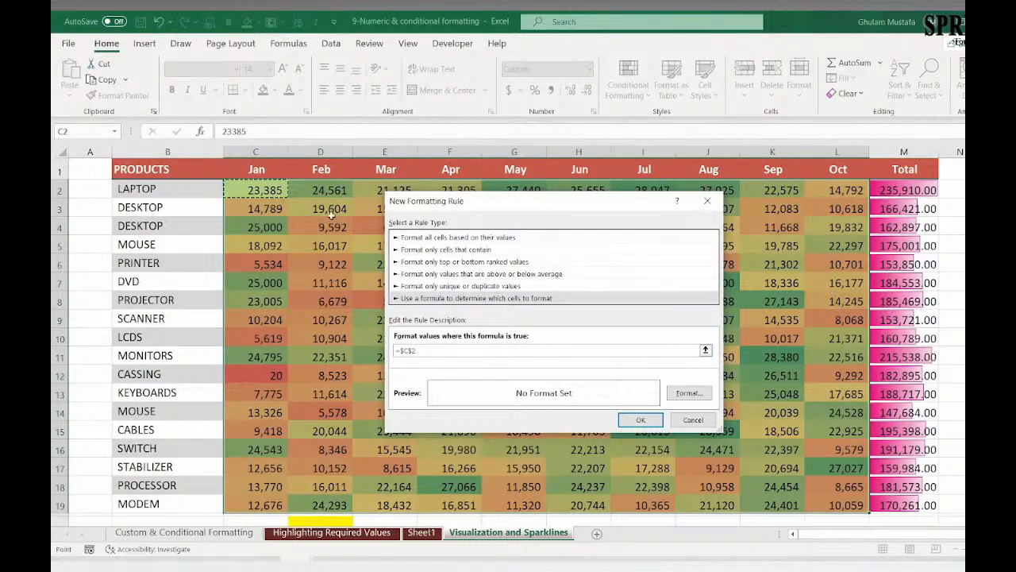
key("F4")
key("F4")
key("F4")
type(">")
Step: Give the new formula rule a light blue fill and apply it to the monthly sales range
left_click(679, 395)
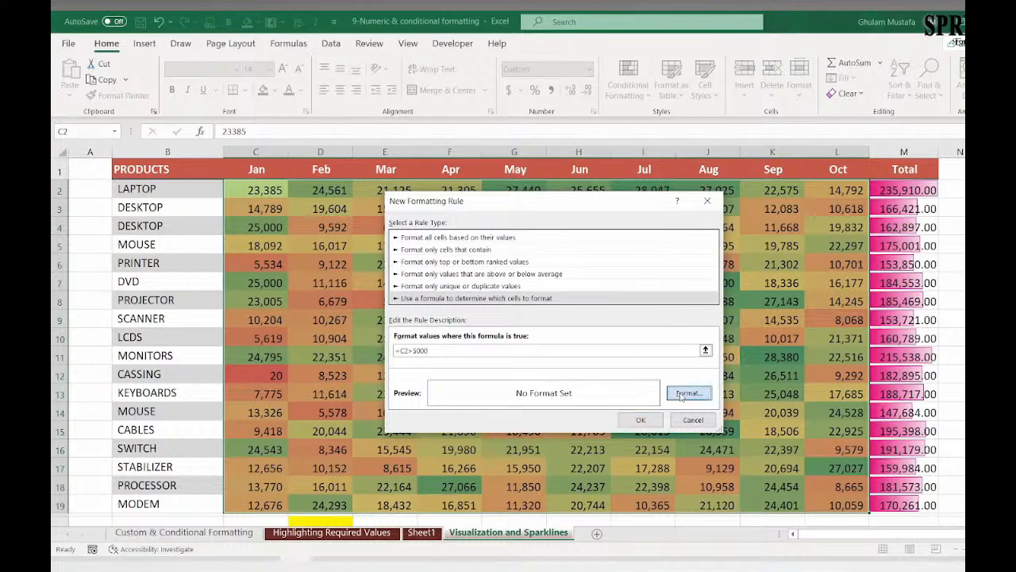
left_click(470, 283)
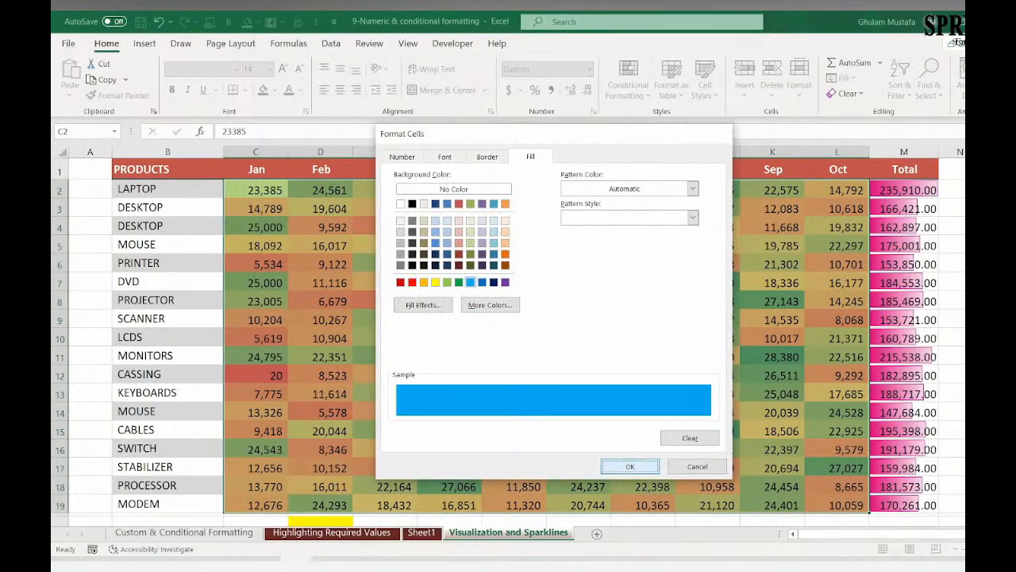
left_click(629, 466)
left_click(639, 420)
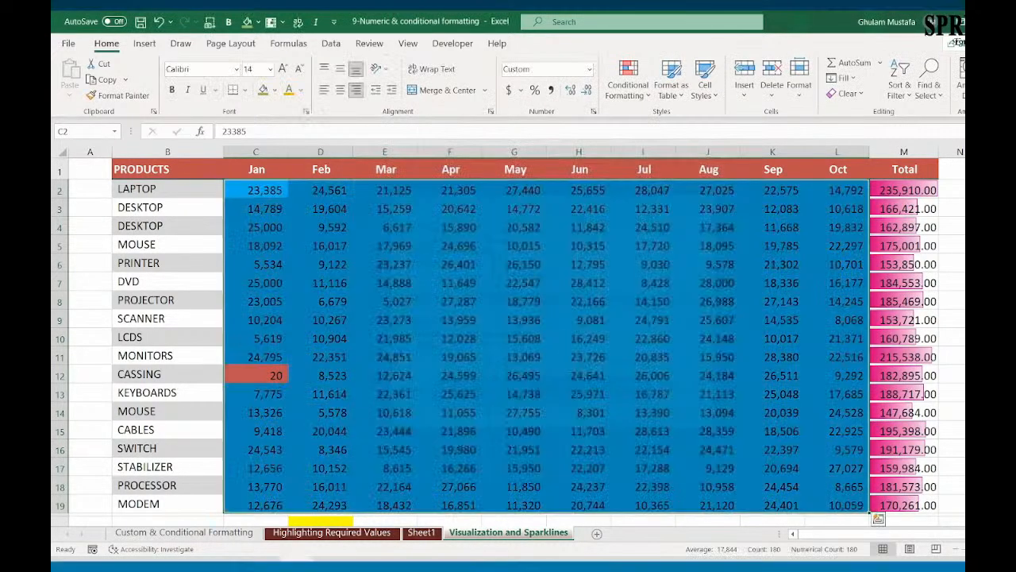
left_click(467, 317)
scroll(526, 331, "down", 2)
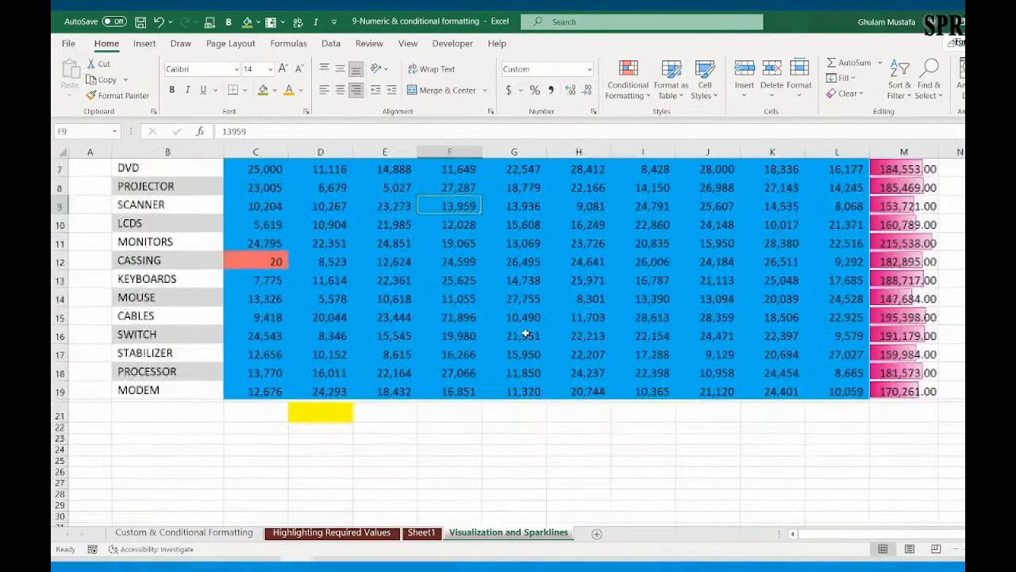
scroll(526, 334, "up", 2)
Step: Edit the blue-fill rule so its formula reads =C2>50000, and apply the change
left_click(578, 301)
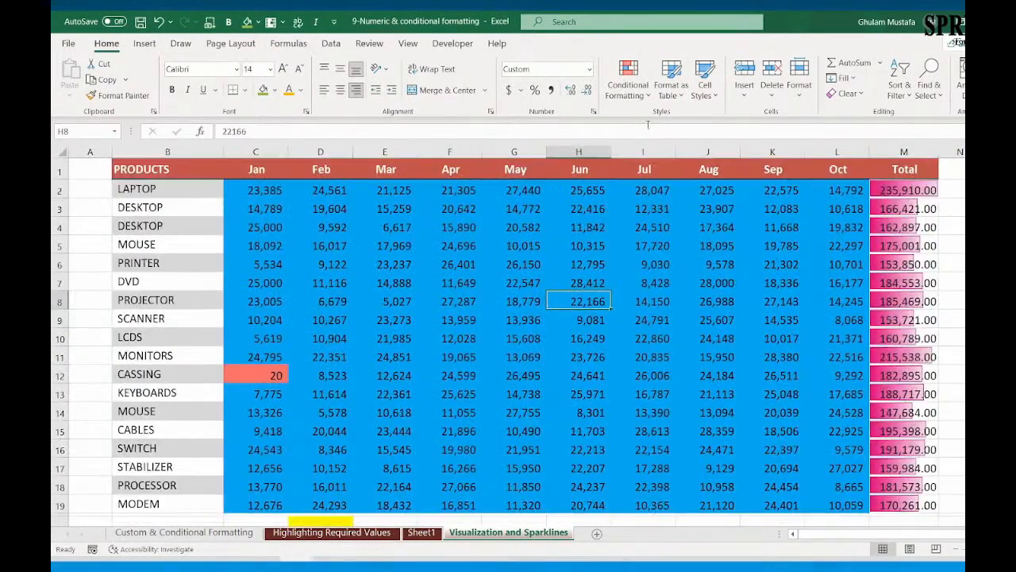
left_click(627, 79)
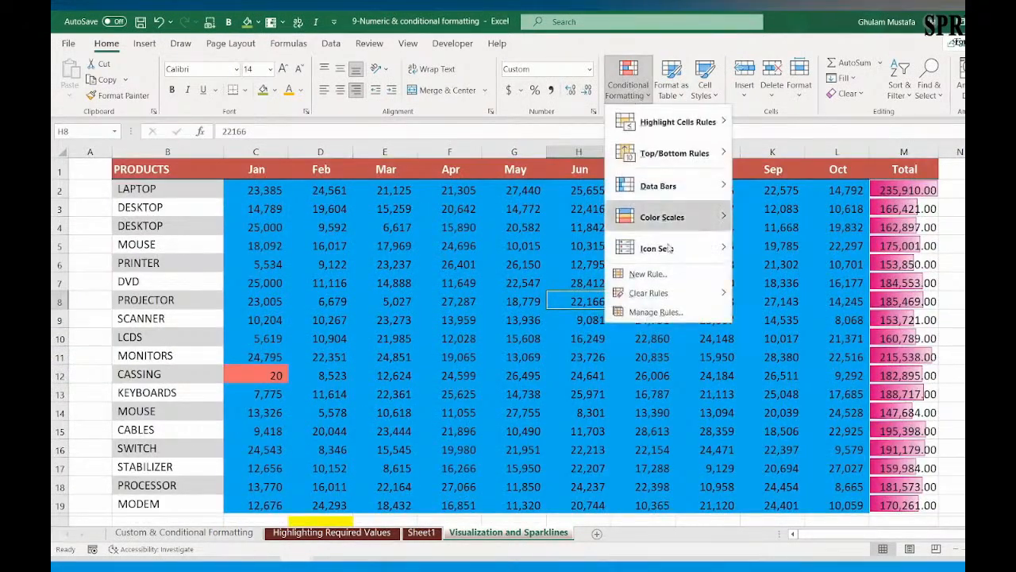
left_click(664, 313)
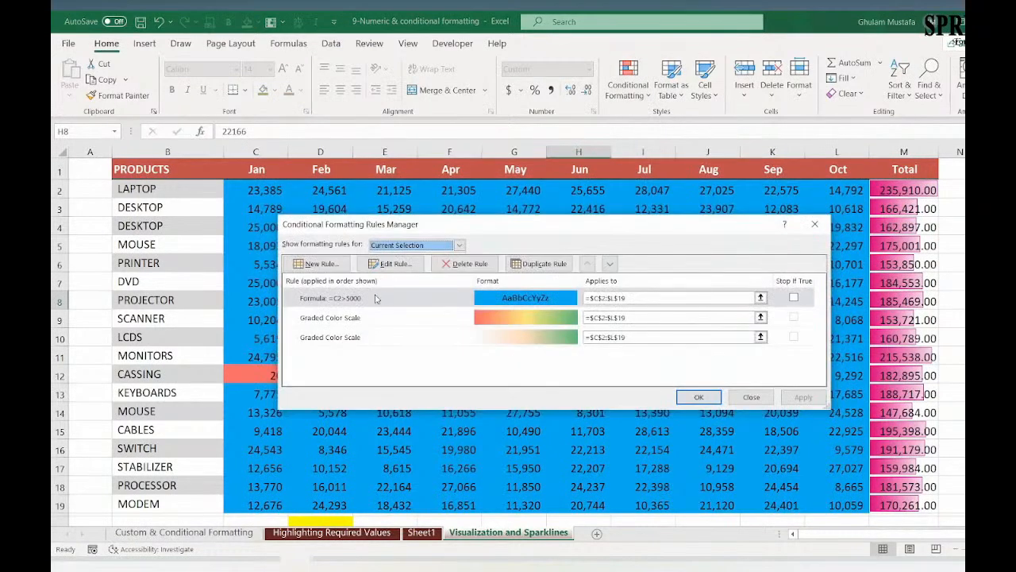
double_click(376, 298)
type("0")
left_click(646, 419)
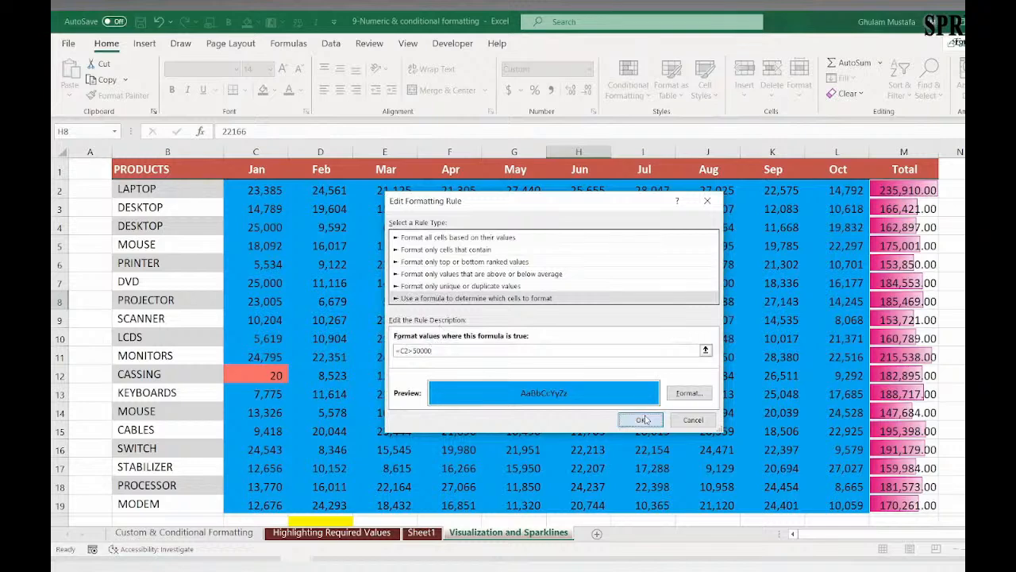
left_click(693, 395)
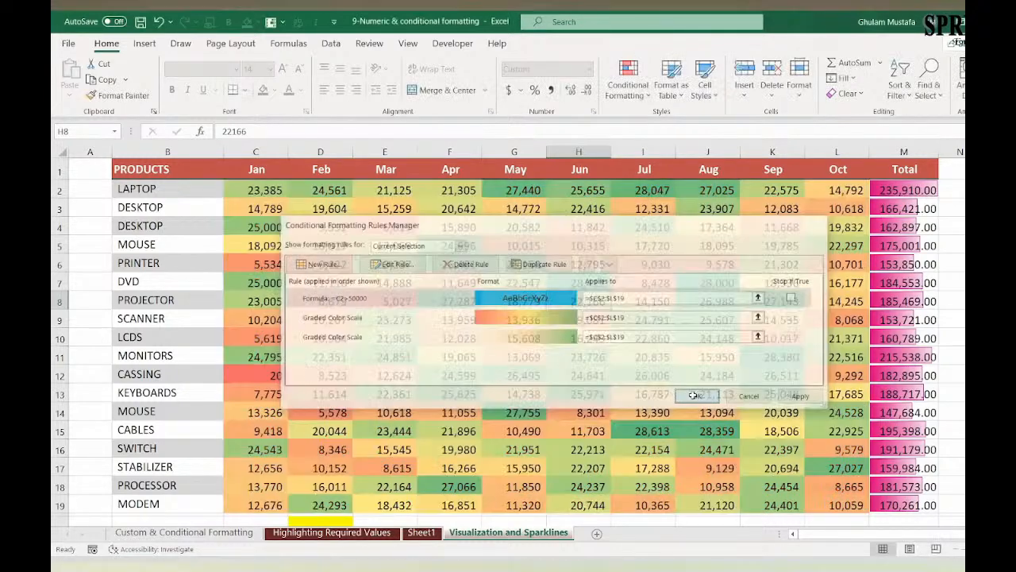
left_click(512, 320)
scroll(429, 295, "down", 3)
scroll(434, 291, "up", 3)
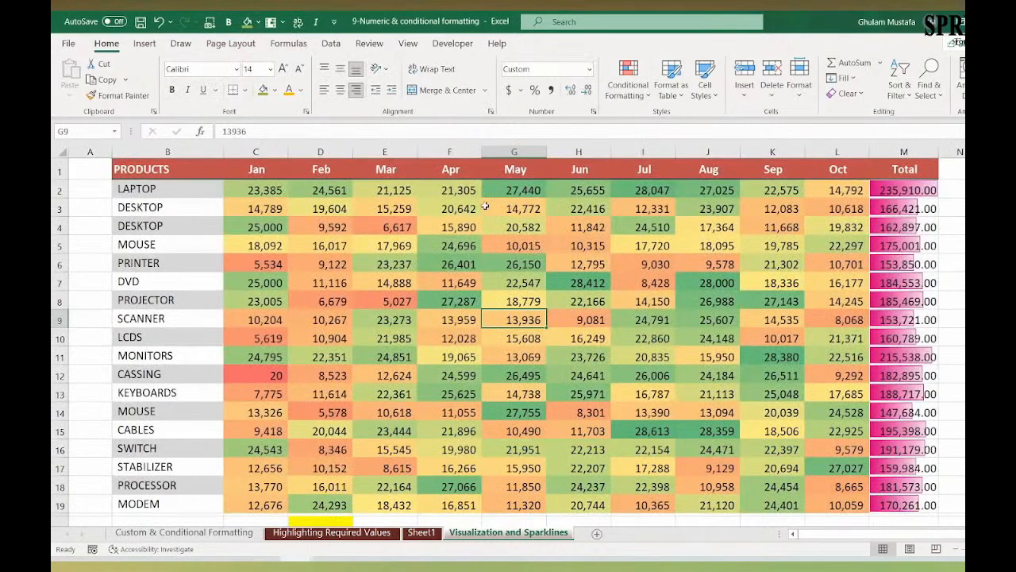
Step: Set the June value of the first DESKTOP row, cell H3, to 65000 to test the rule
left_click(567, 210)
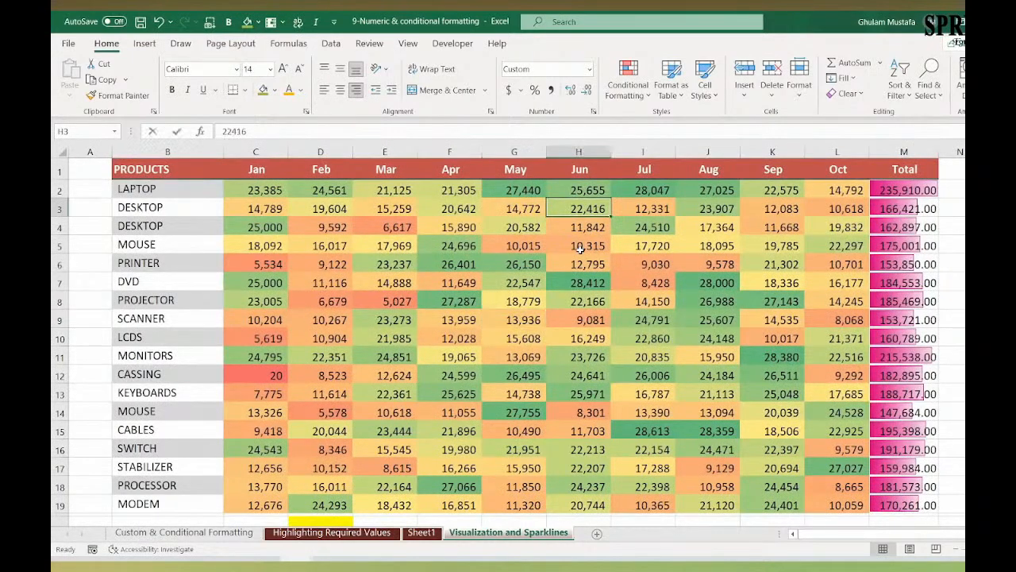
type("65000")
key("ctrl+Return")
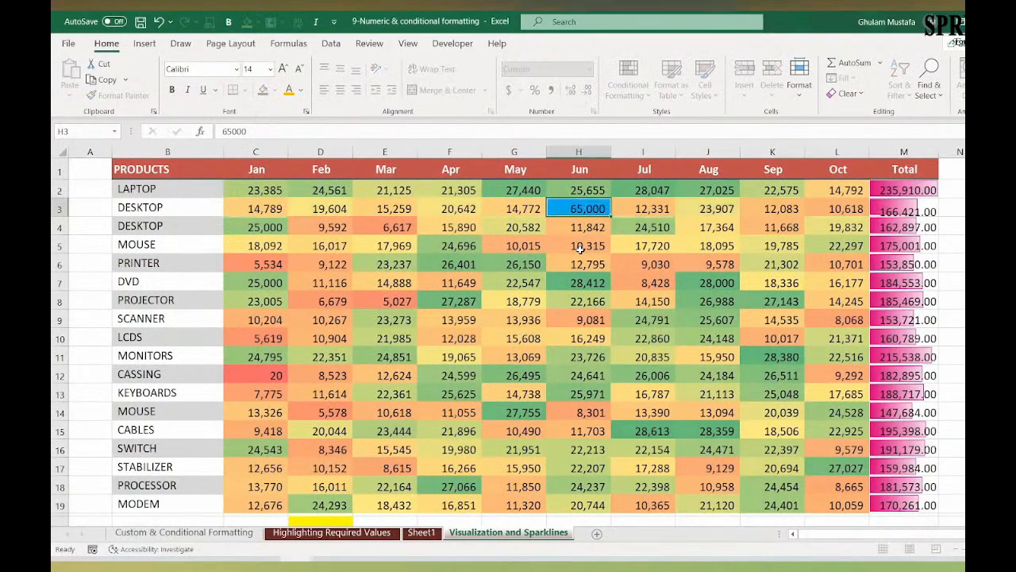
Step: Set the May value of the MOUSE row, cell G5, to 690000 and check its Total cell
left_click(533, 238)
type("690000")
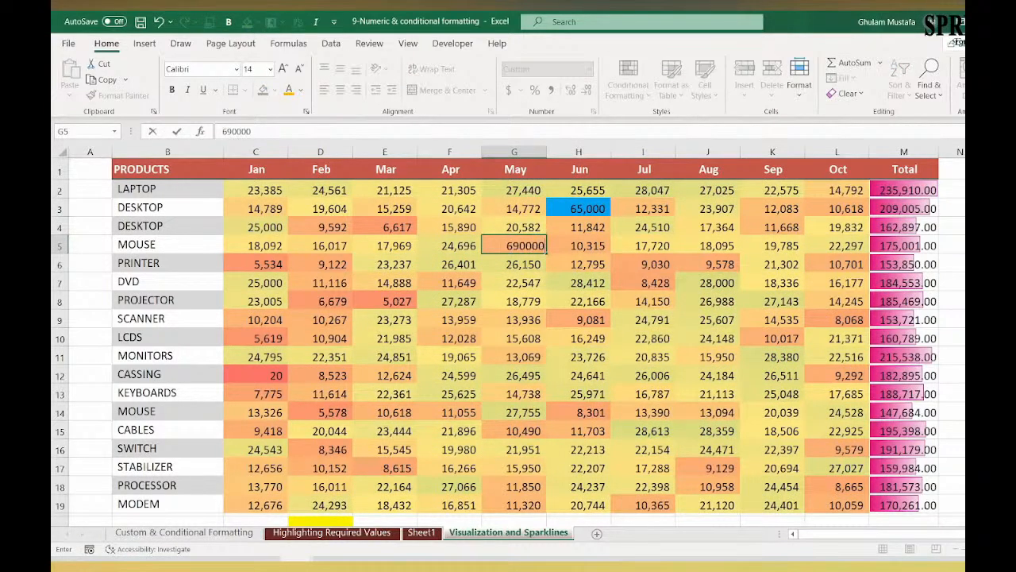
key("Return")
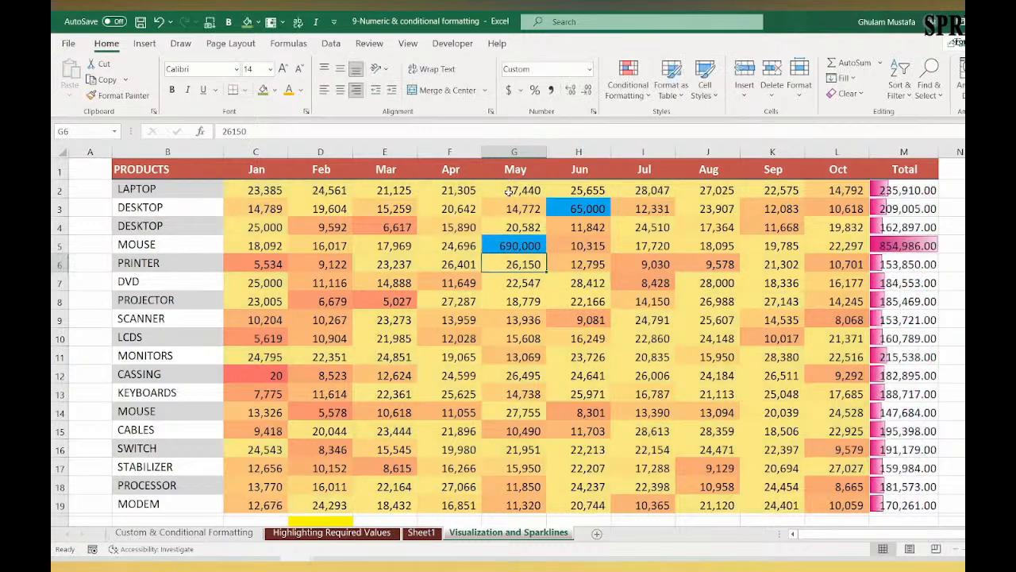
scroll(513, 193, "down", 2)
left_click(513, 204)
scroll(450, 283, "up", 2)
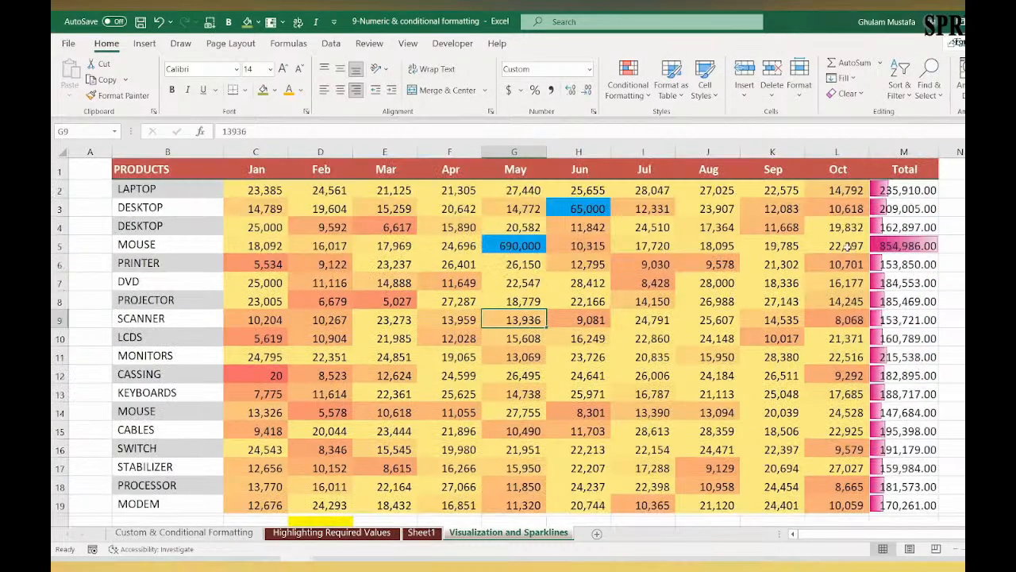
left_click(899, 247)
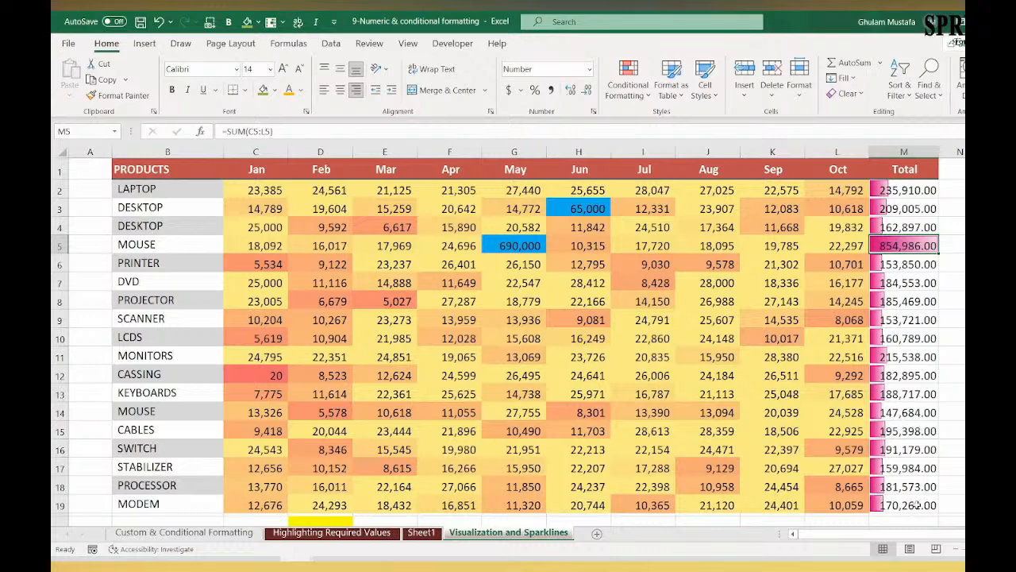
Step: Set the May value of the MOUSE row, cell G5, to 650
left_click(524, 242)
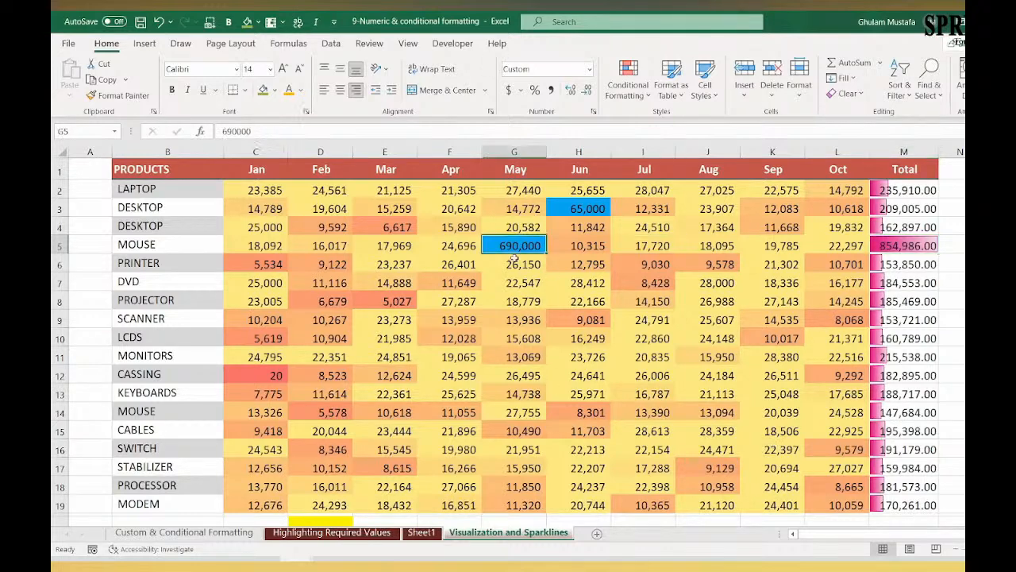
type("650")
key("ctrl+Return")
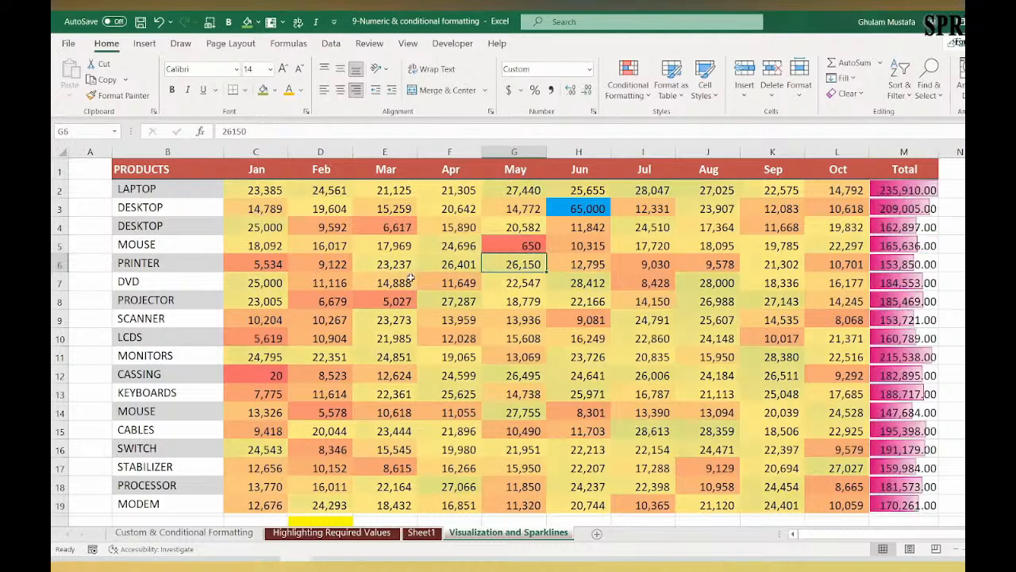
left_click_drag(397, 302, 397, 283)
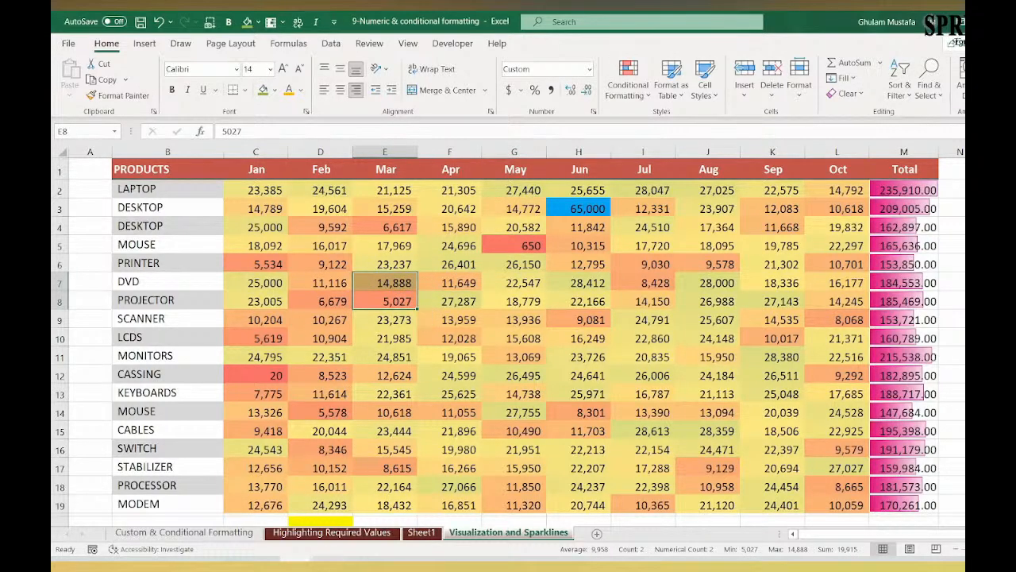
left_click(255, 537)
left_click(486, 538)
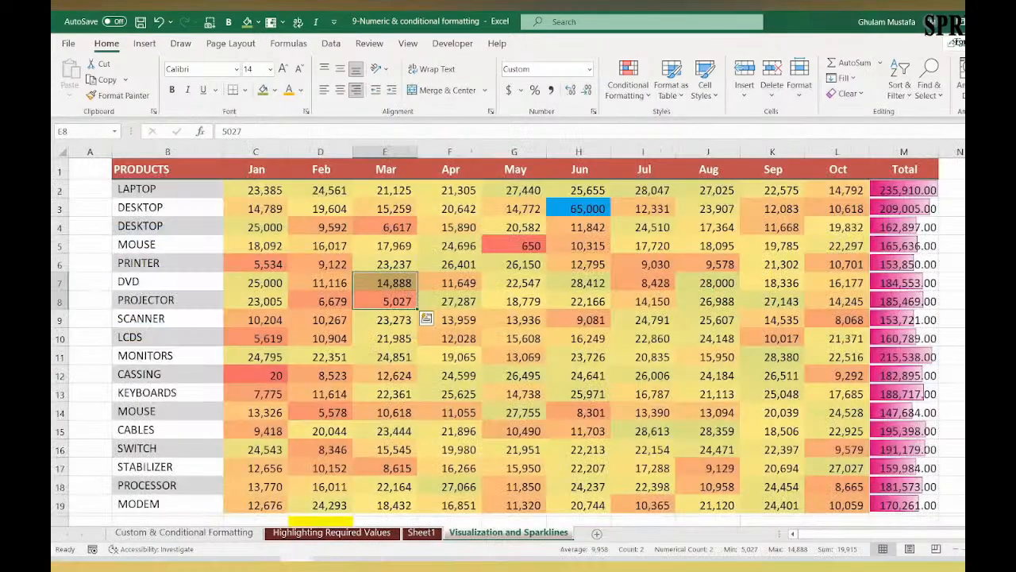
Step: Switch to the 6- IF farmulas workbook and copy the entire transaction table with its headers, E6:K1906, from the COUNTIF sheet
left_click(297, 564)
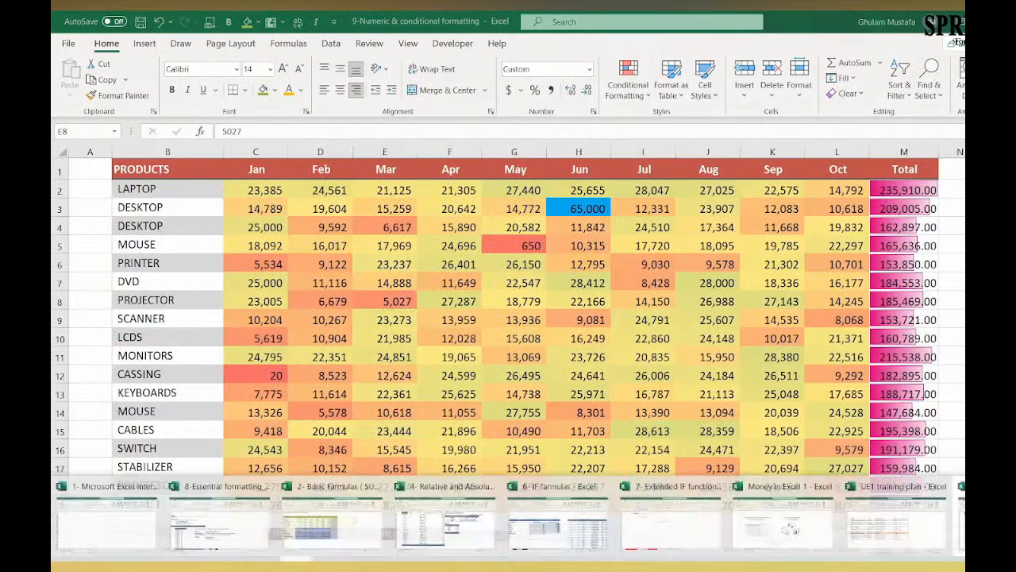
left_click(581, 528)
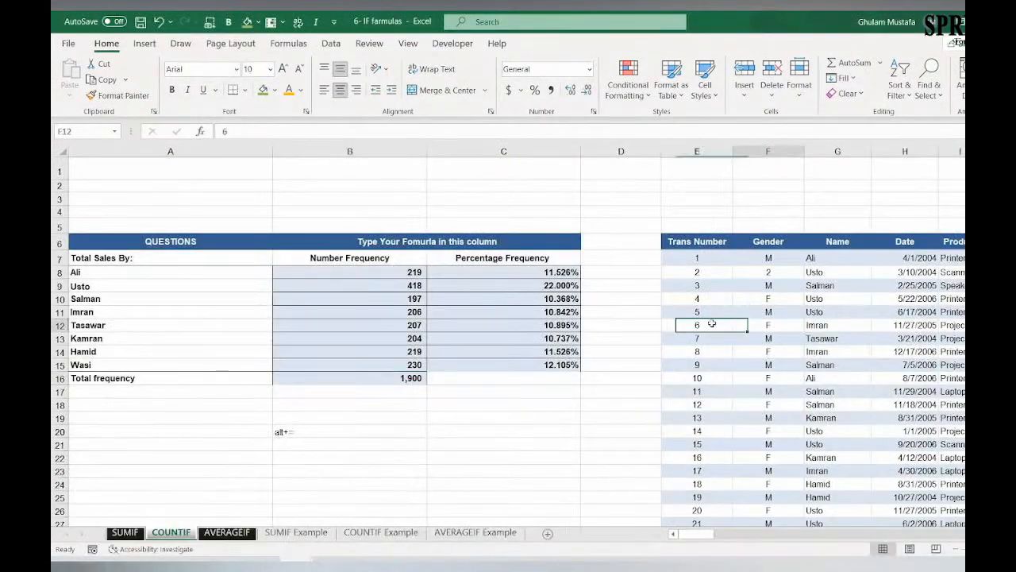
key("Right")
key("Up")
key("Up")
key("Up")
key("Up")
key("Up")
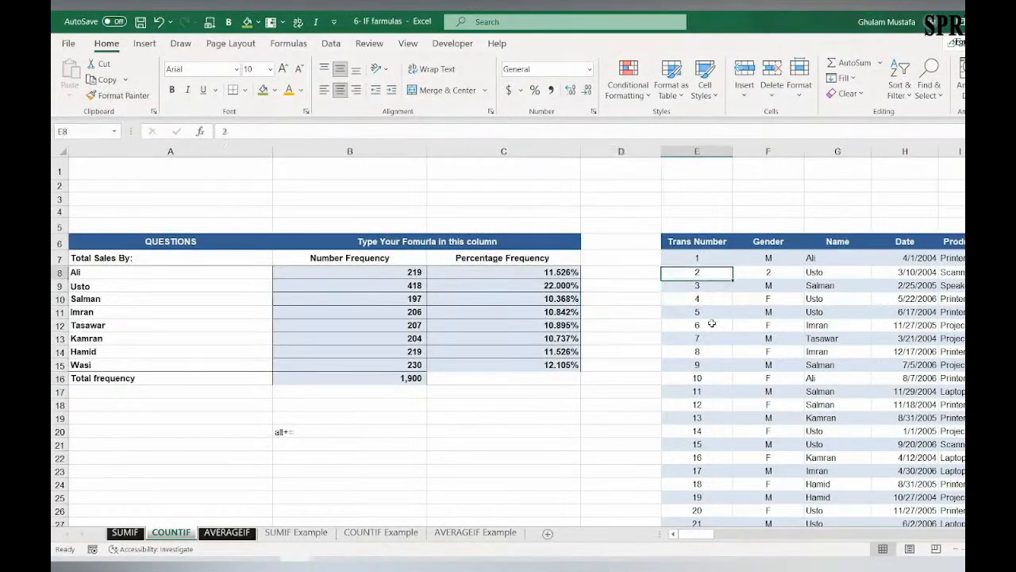
key("ctrl+shift+Right")
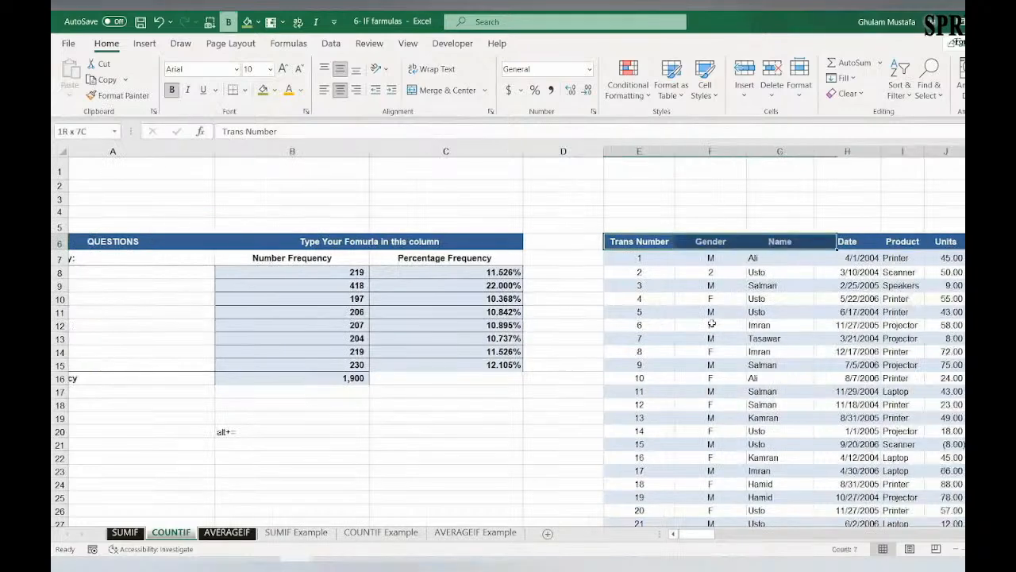
key("ctrl+shift+Down")
key("ctrl+c")
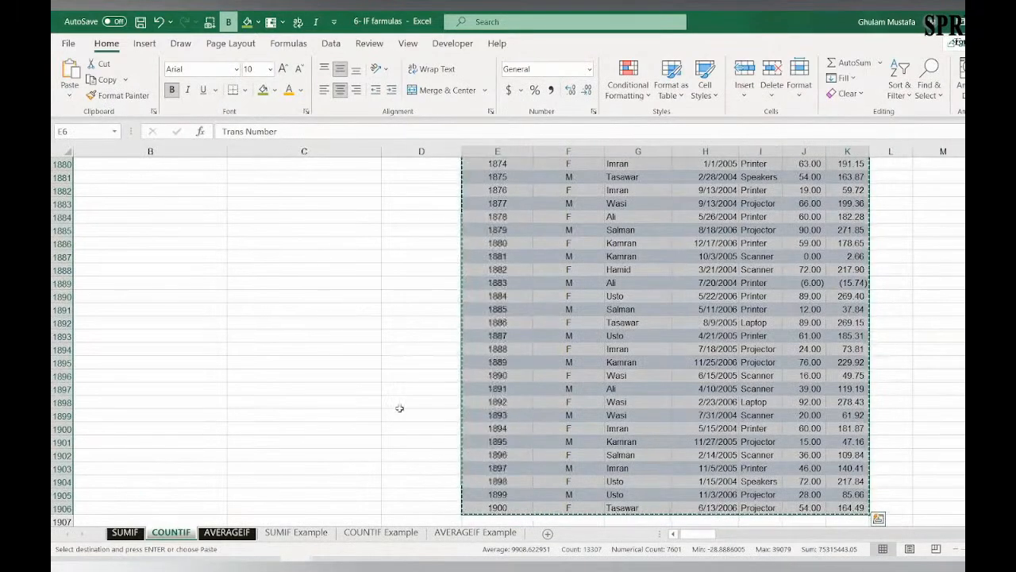
Step: Create a new blank workbook and paste the copied transaction table at cell A1
left_click(385, 534)
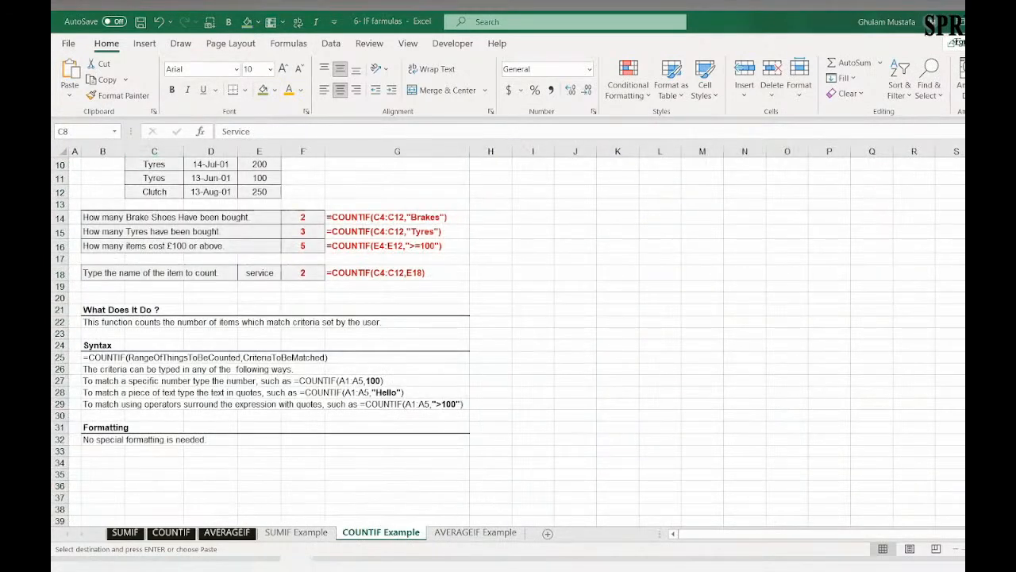
key("ctrl+n")
key("ctrl+v")
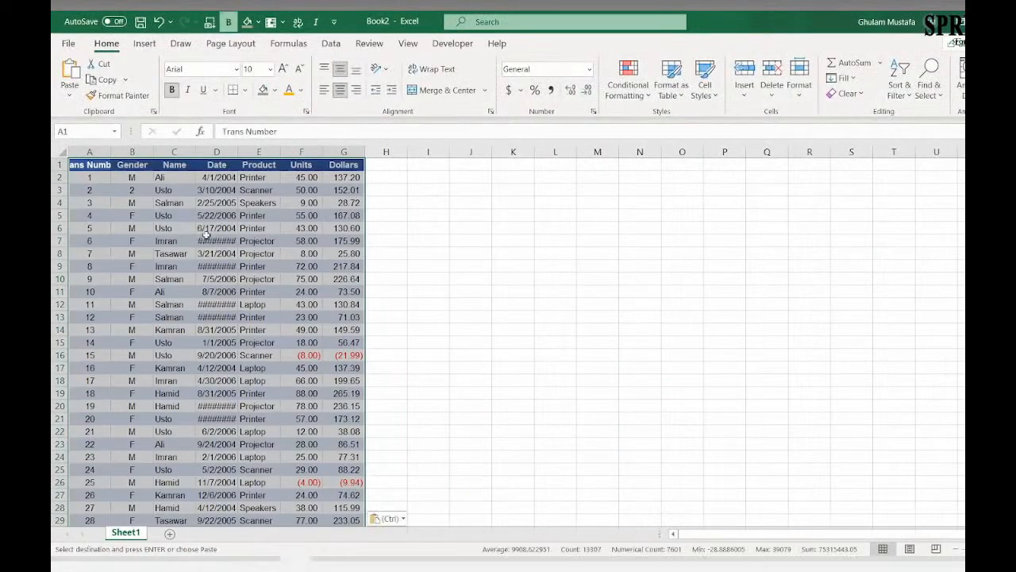
Step: Widen the Trans Number and Date columns so that the header and all dates display in full
left_click(179, 216)
left_click_drag(111, 152, 142, 152)
left_click(135, 206)
left_click_drag(269, 152, 316, 152)
left_click(274, 203)
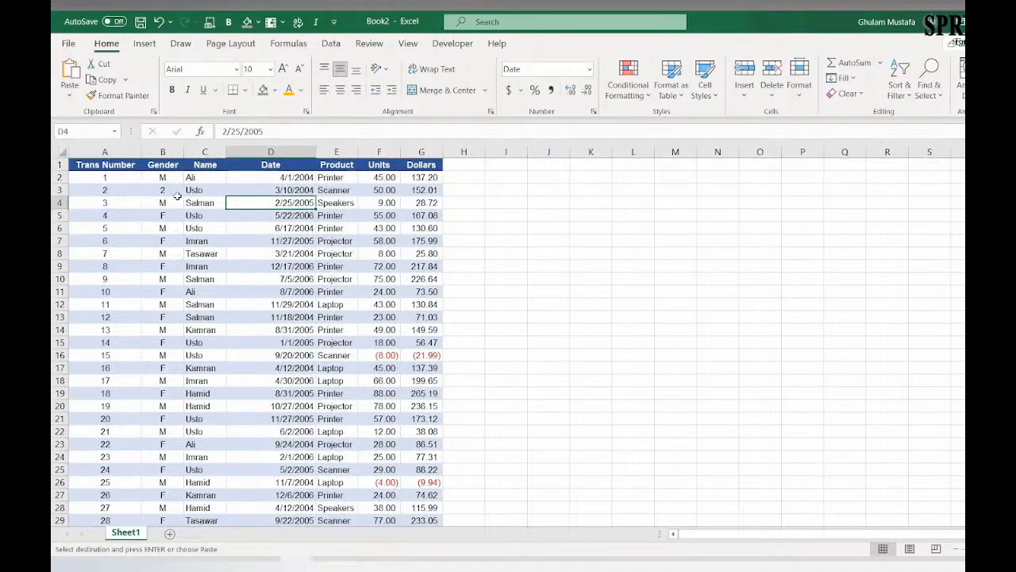
left_click(211, 180)
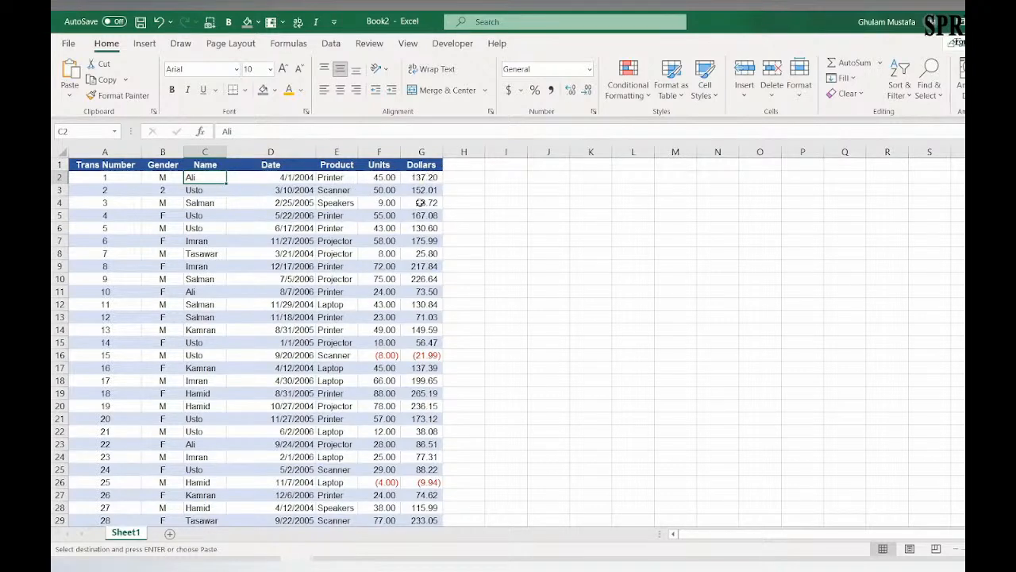
Step: Rename the Dollars header in cell G1 as Sales
left_click(423, 164)
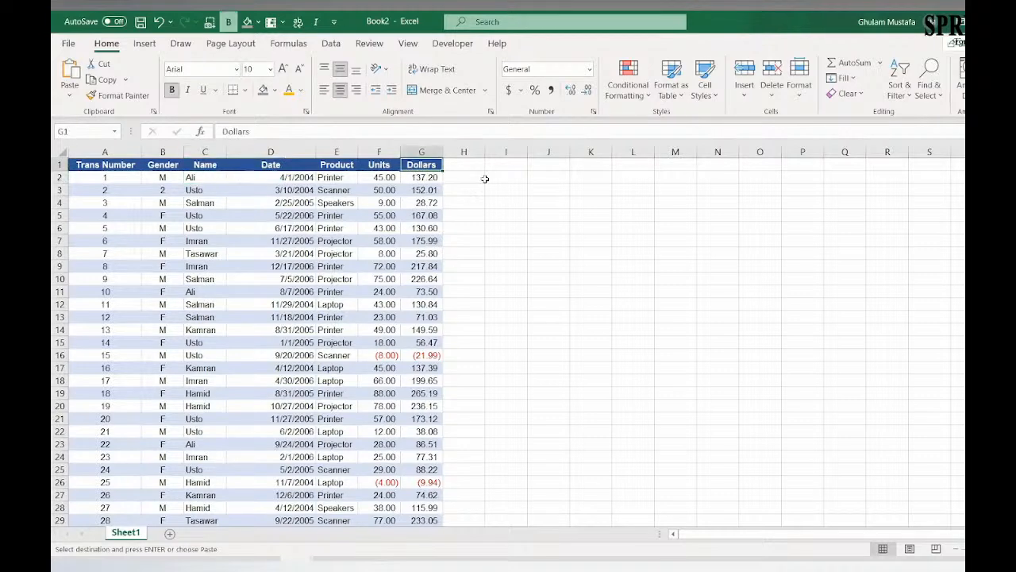
type("Sales")
key("Return")
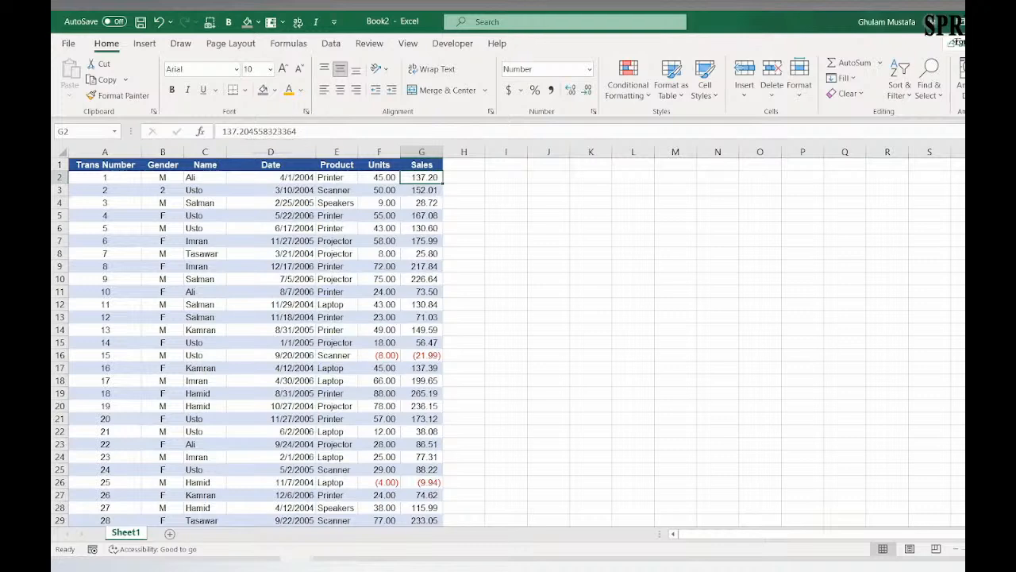
left_click(549, 190)
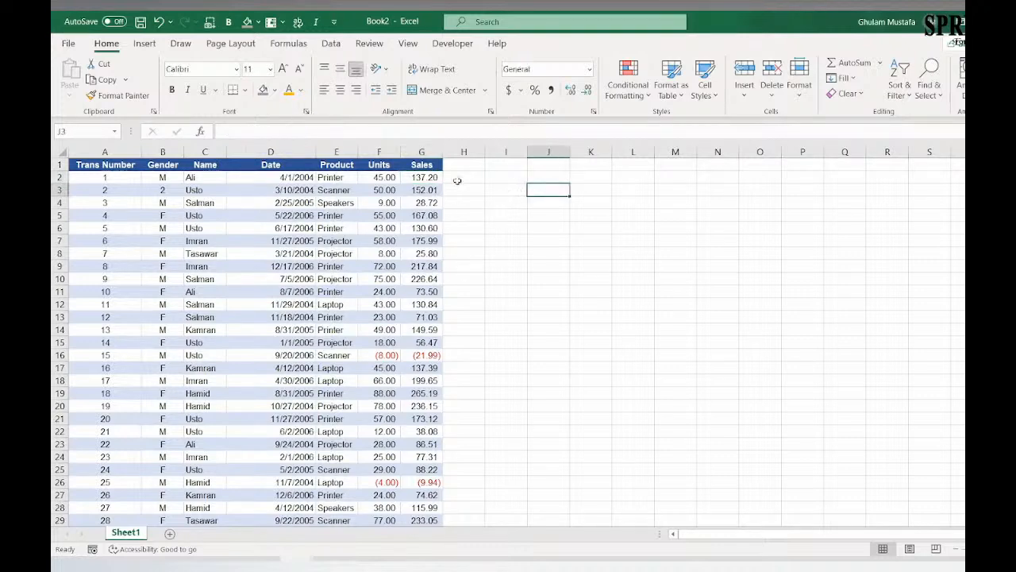
Step: Add filters to the table's header row and view the sort options of the Sales column
left_click(437, 164)
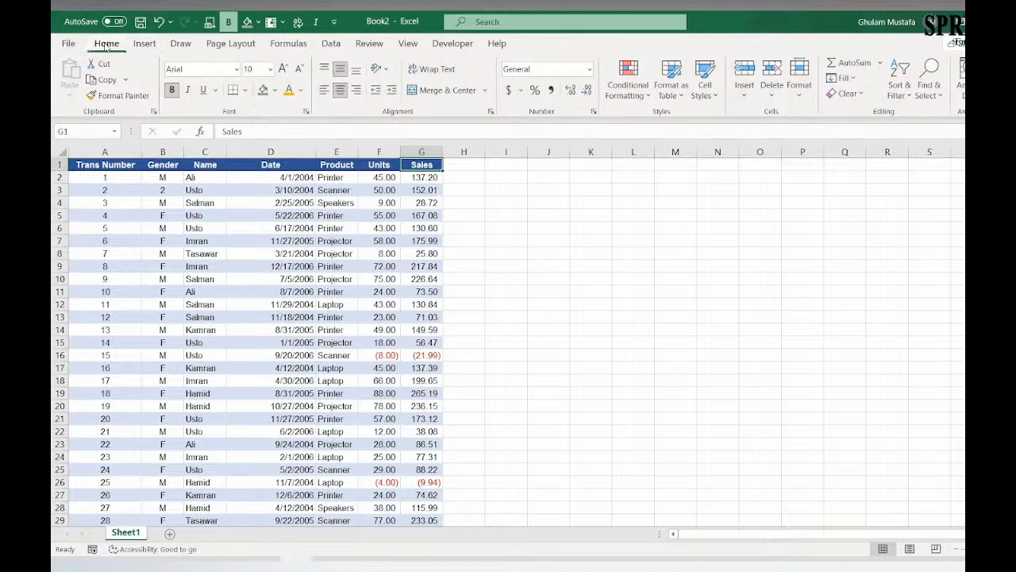
left_click(904, 95)
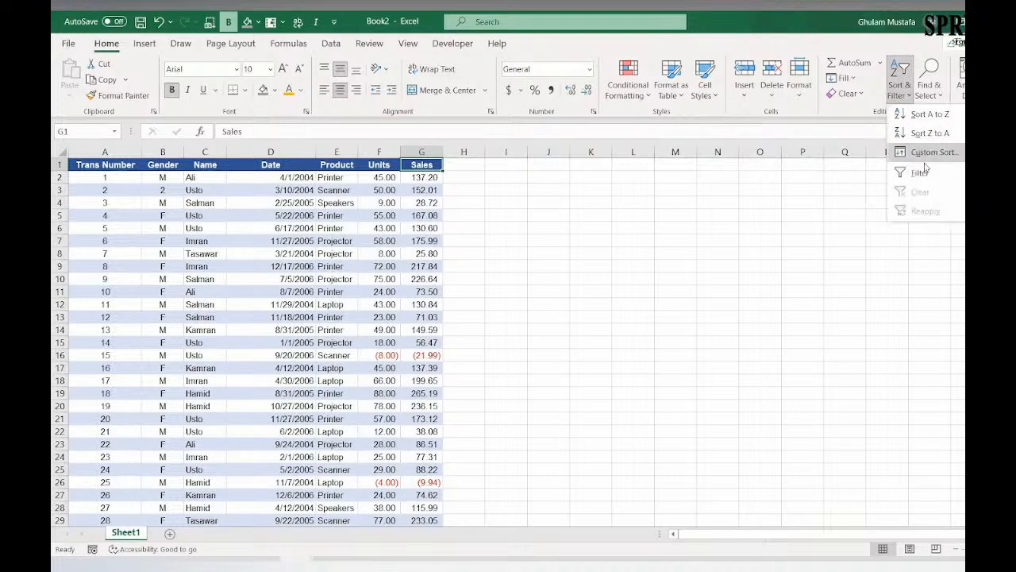
left_click(921, 171)
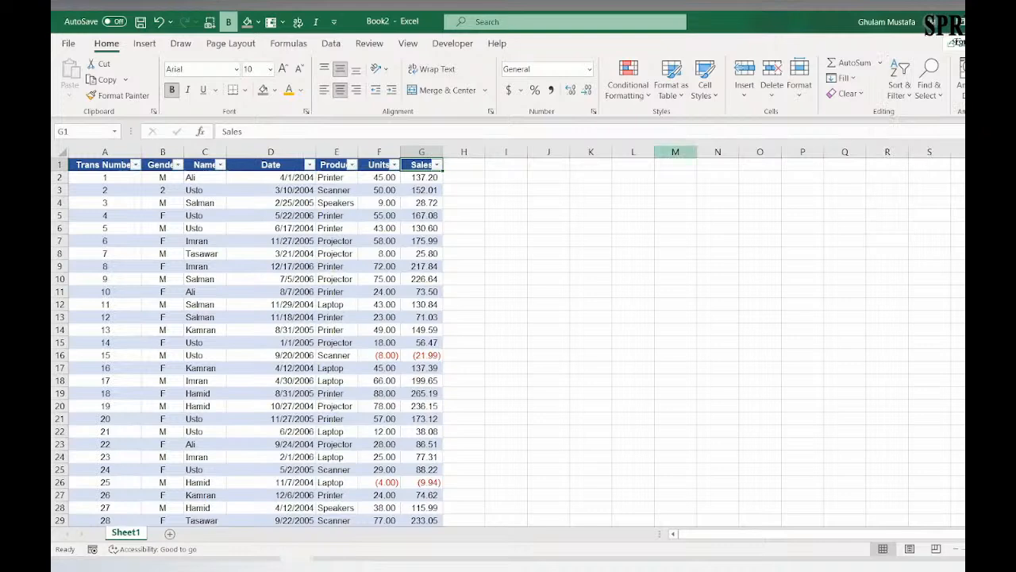
left_click(437, 165)
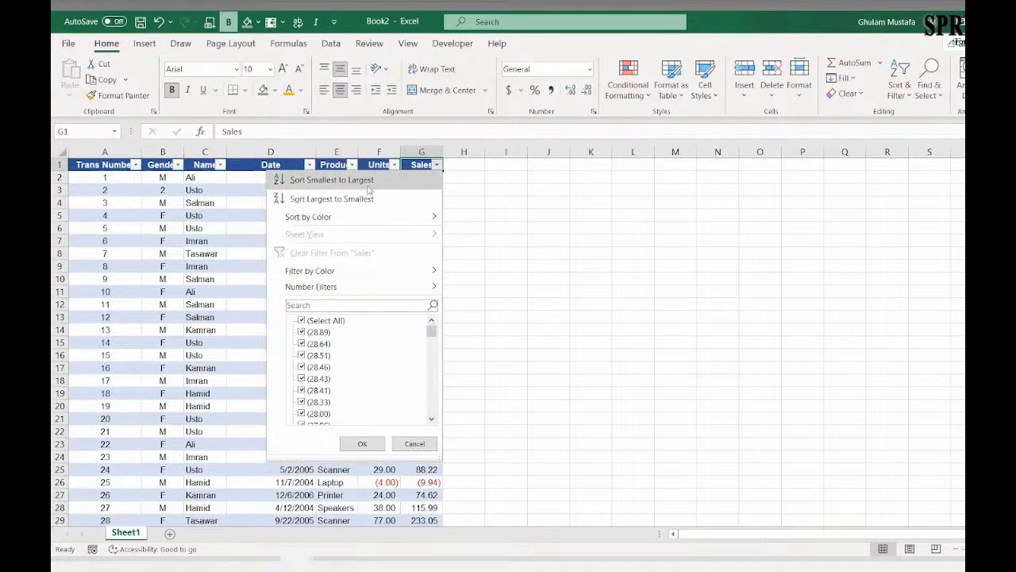
left_click(509, 236)
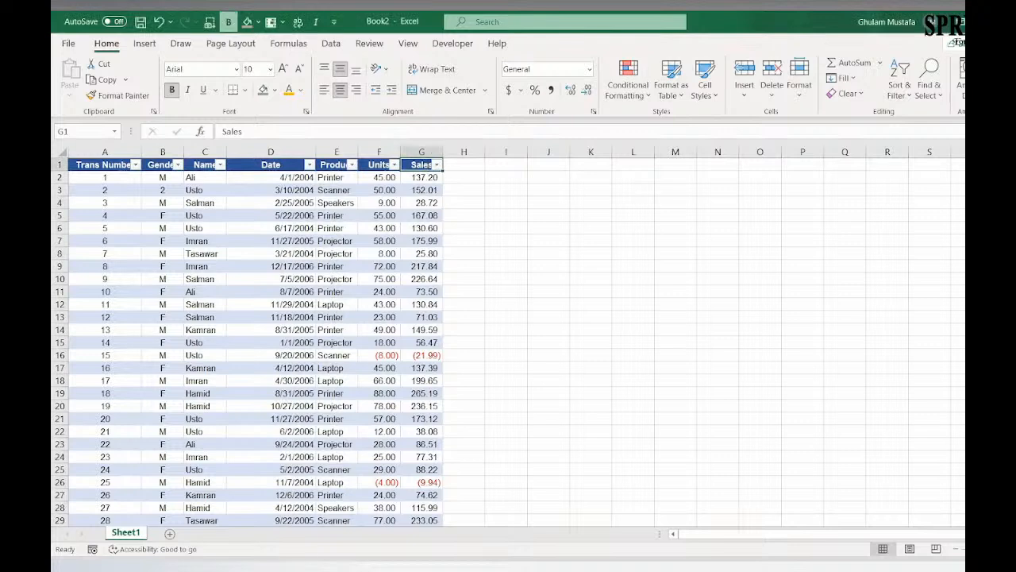
Step: Sort the table by the Sales column from largest to smallest
left_click_drag(424, 190, 433, 219)
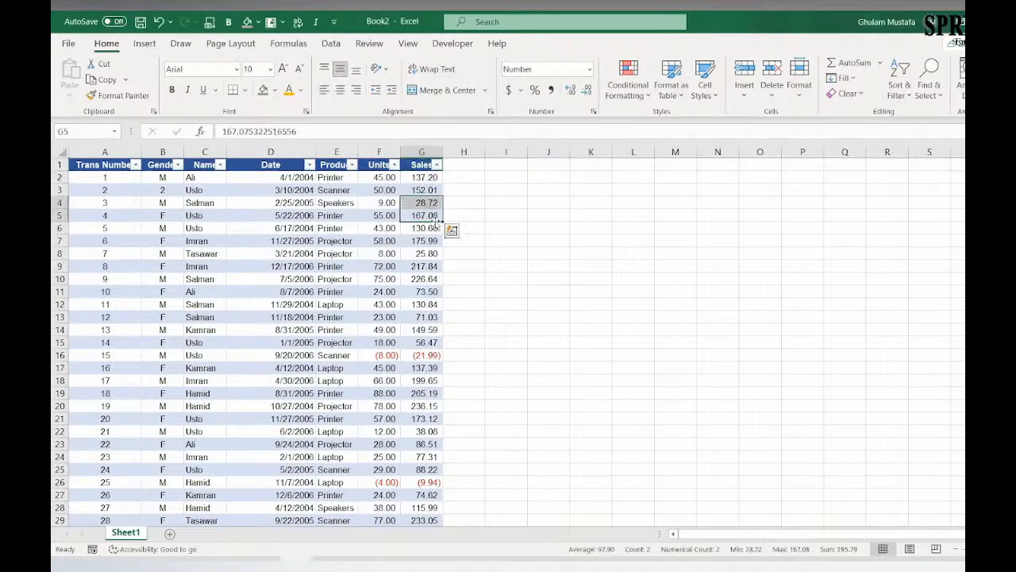
left_click(438, 252)
left_click(436, 165)
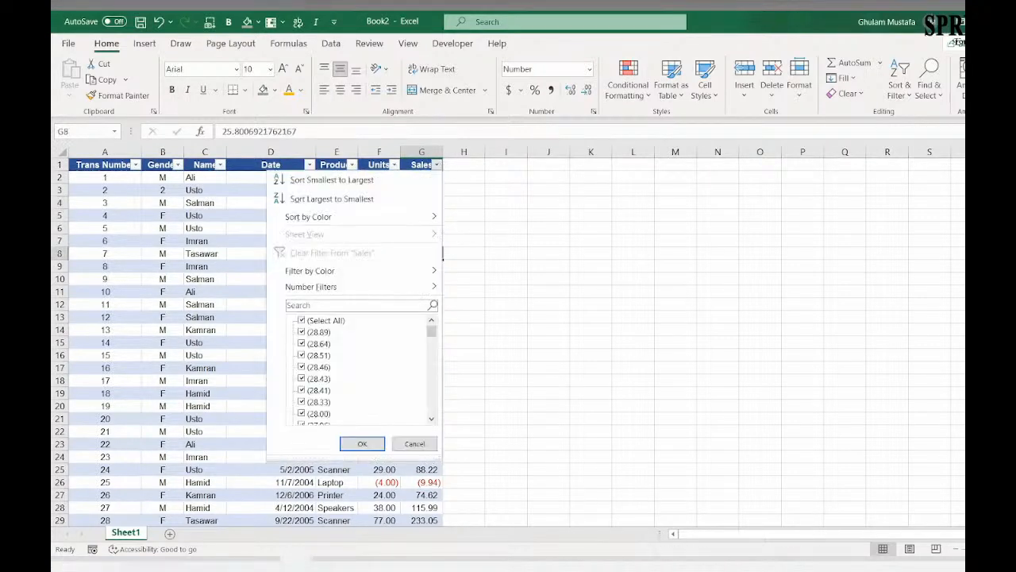
left_click(344, 200)
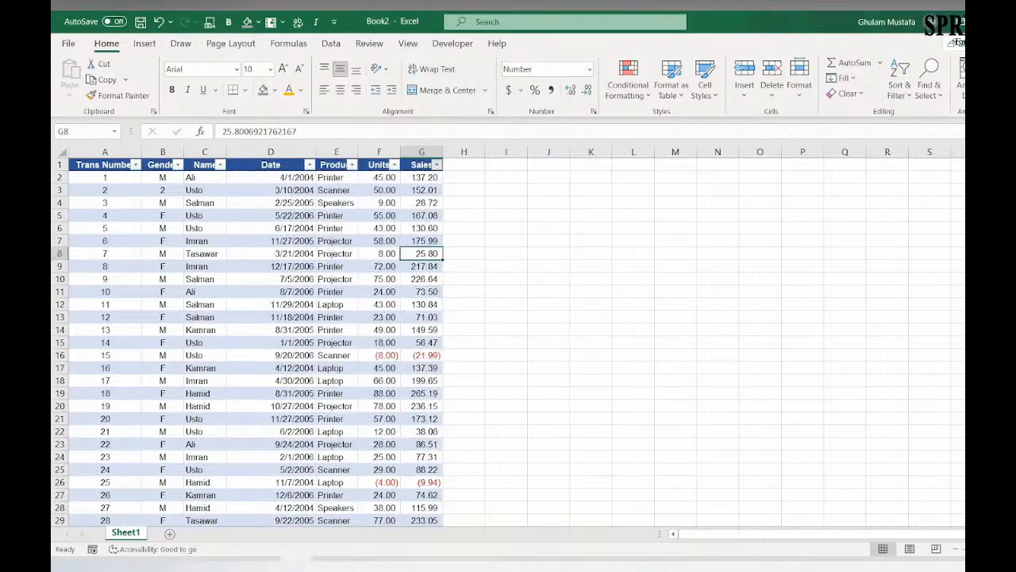
Step: Review the order of the Sales values from the first data row to the last row of the table
left_click(419, 178)
scroll(416, 222, "down", 13)
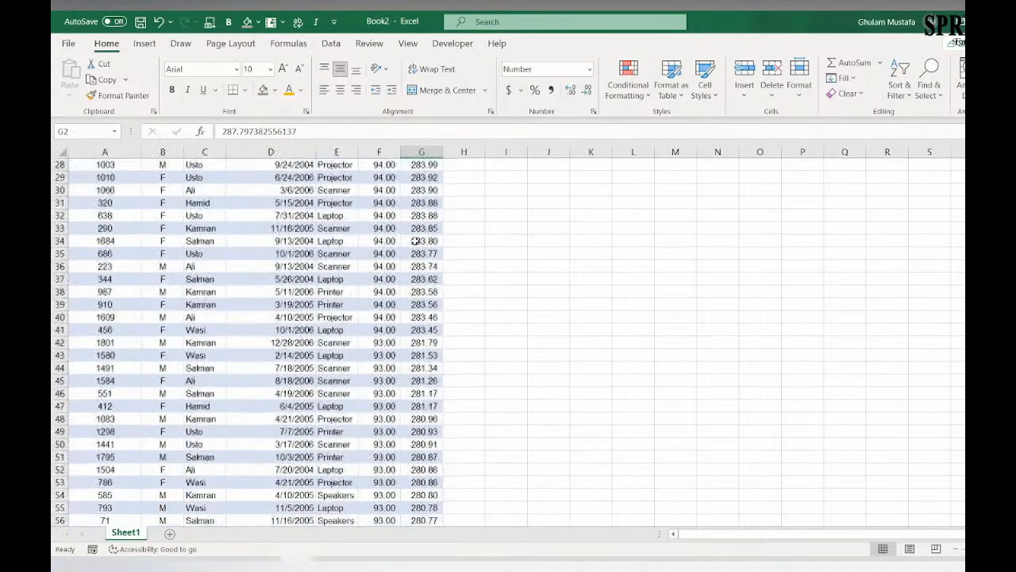
scroll(416, 241, "down", 16)
left_click(434, 328)
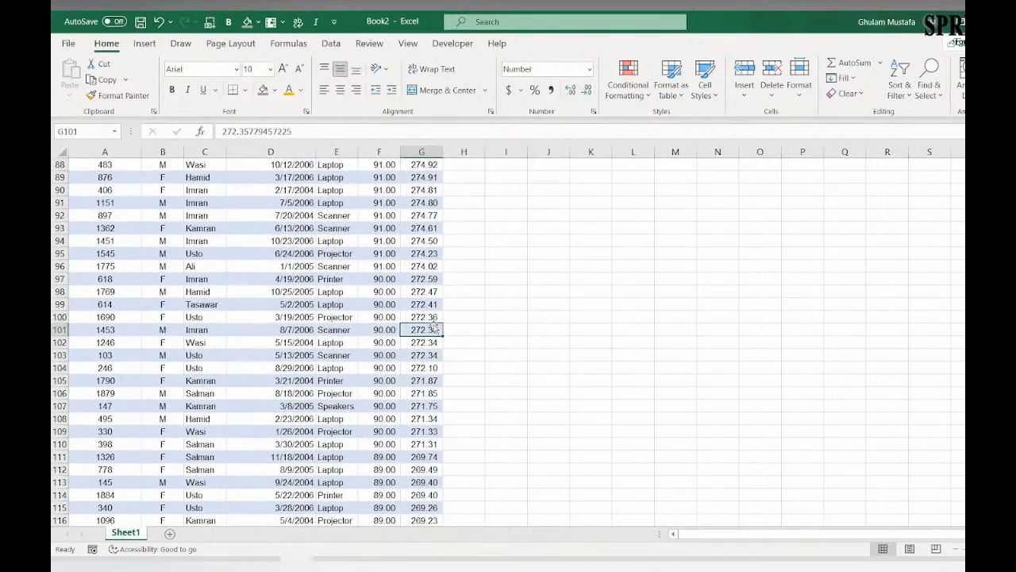
key("ctrl+Down")
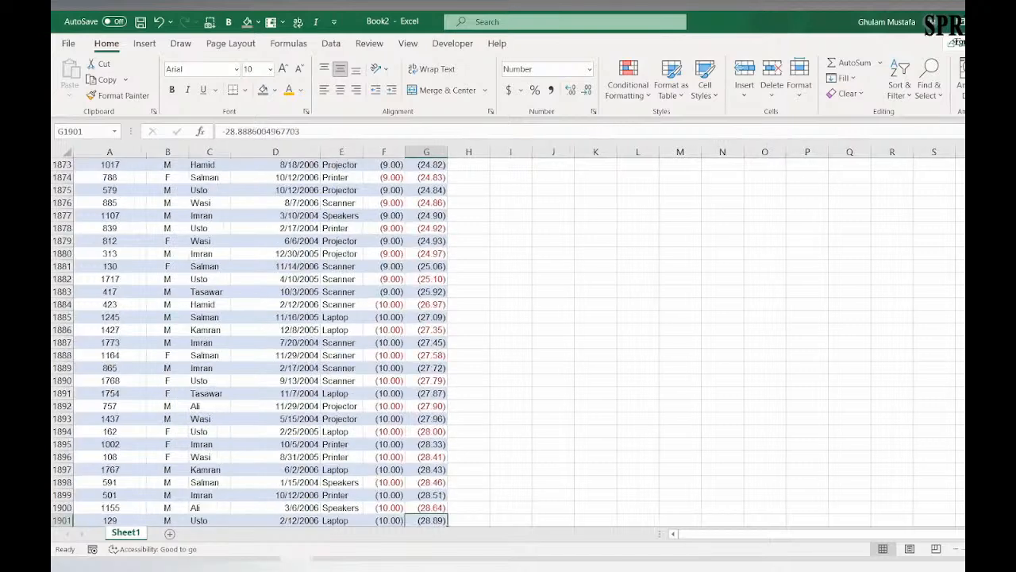
key("ctrl+Up")
key("Down")
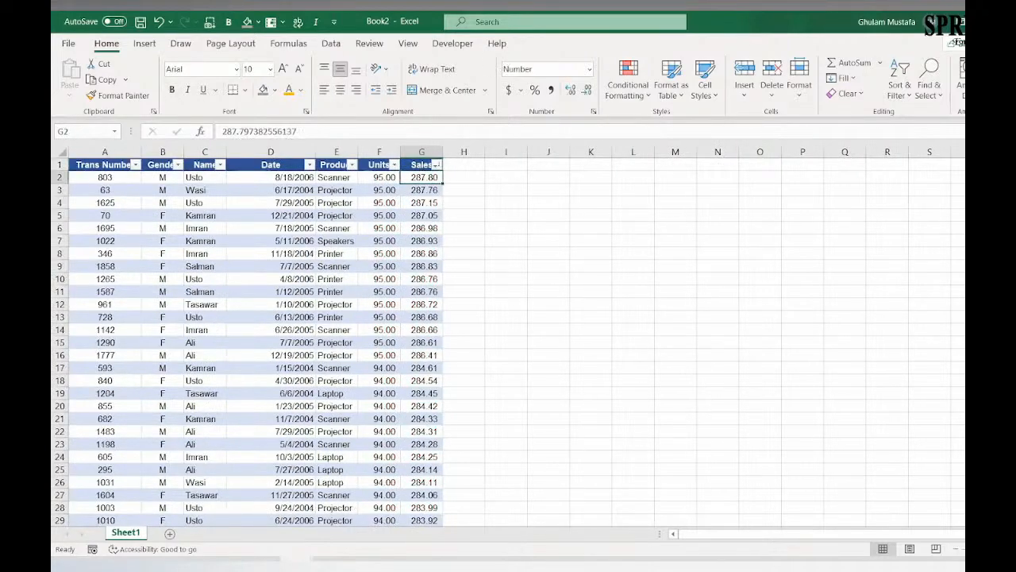
left_click_drag(109, 167, 310, 198)
left_click(304, 190)
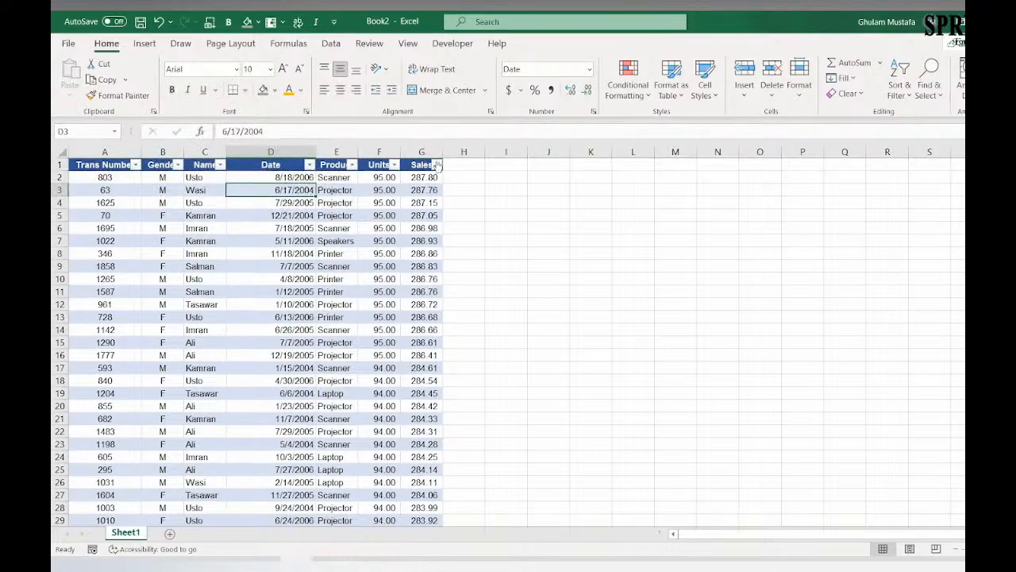
Step: Sort the table by the Sales column from smallest to largest and check the first rows
left_click(436, 164)
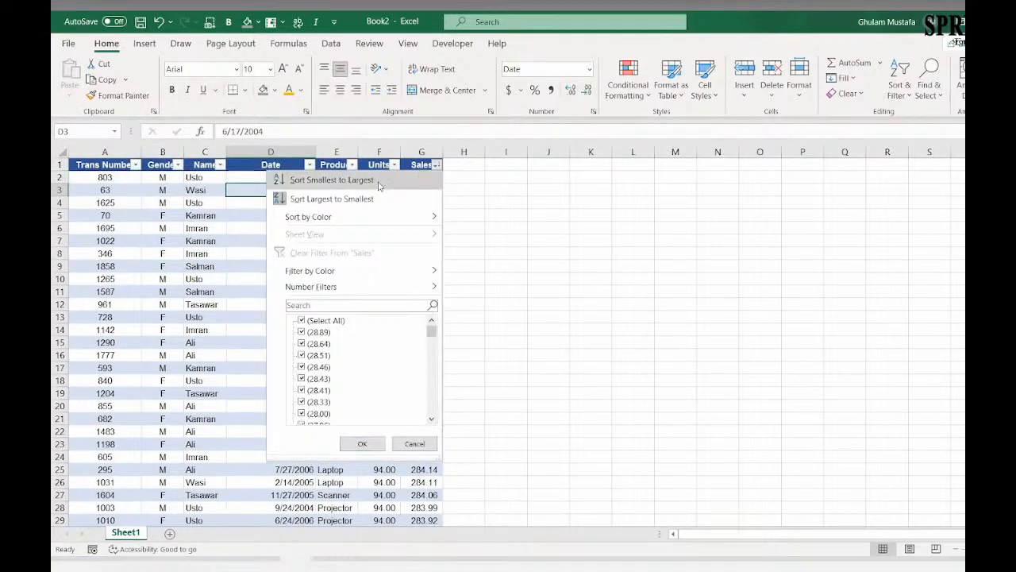
left_click(378, 183)
left_click(419, 180)
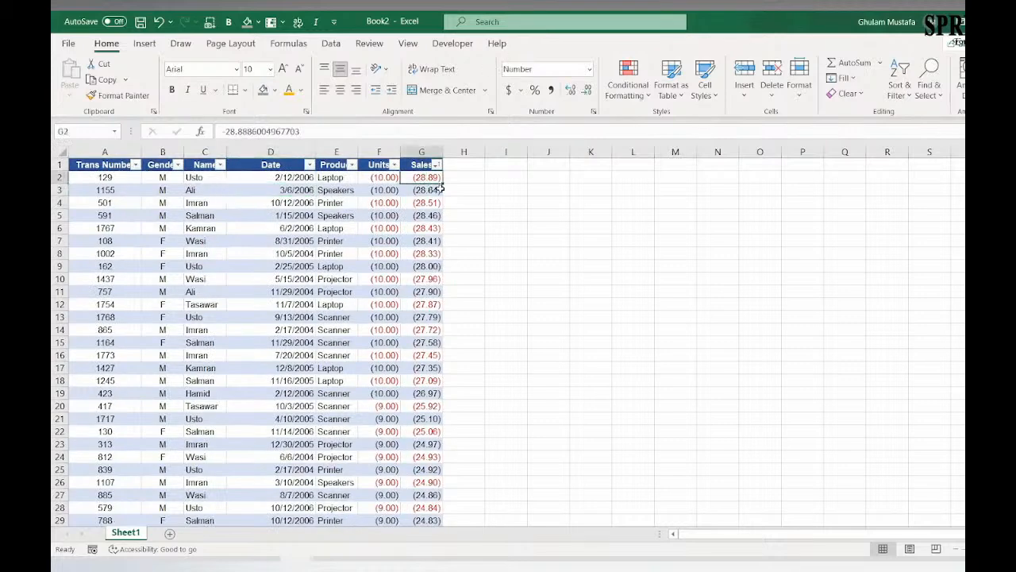
scroll(428, 238, "down", 6)
scroll(429, 246, "up", 6)
Step: Examine the entries of the Product column and its available sort and filter options
left_click(336, 165)
left_click(336, 228)
left_click(334, 266)
left_click(335, 292)
scroll(340, 315, "down", 1)
scroll(343, 317, "up", 1)
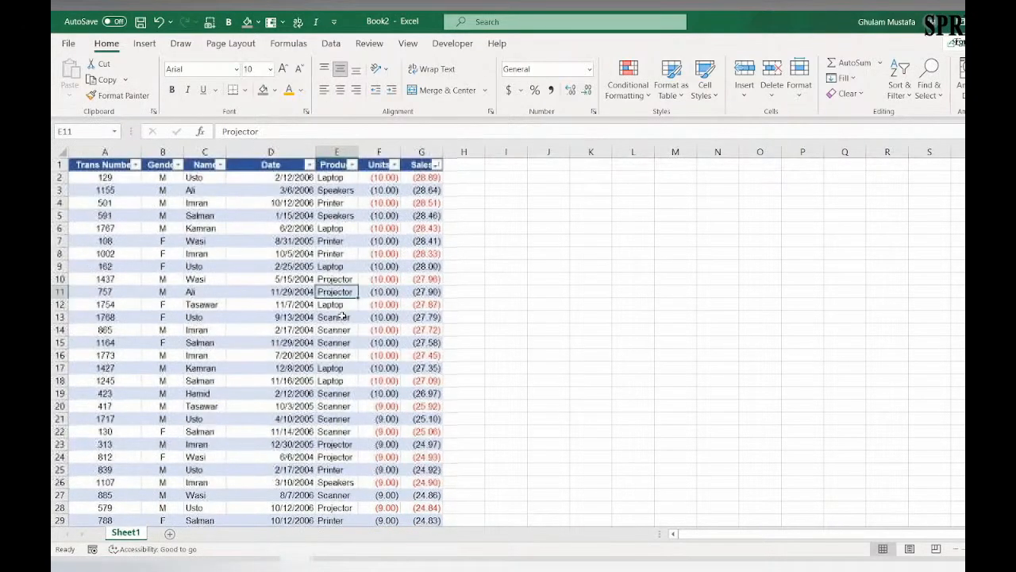
left_click(351, 165)
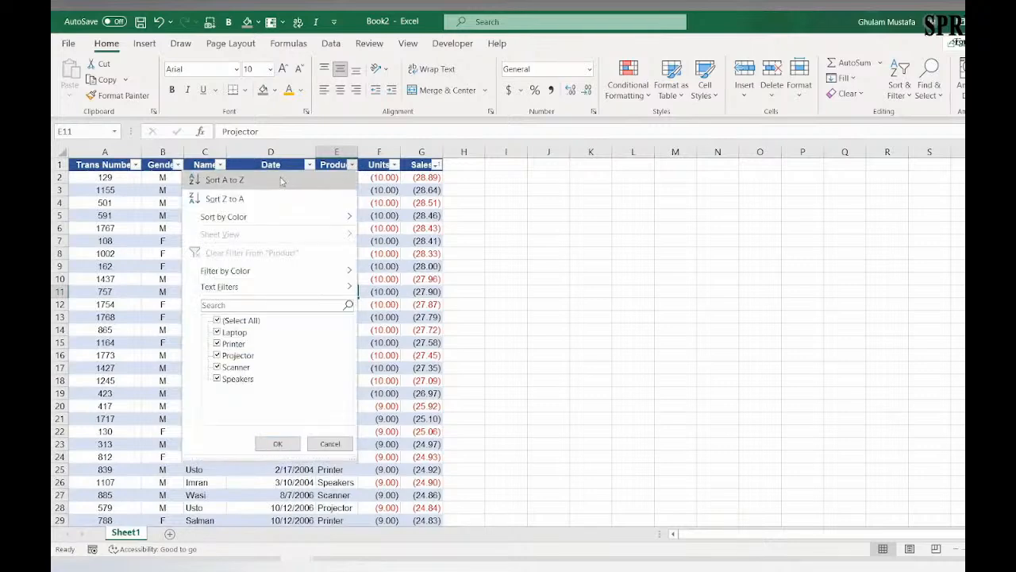
left_click(467, 217)
left_click(436, 165)
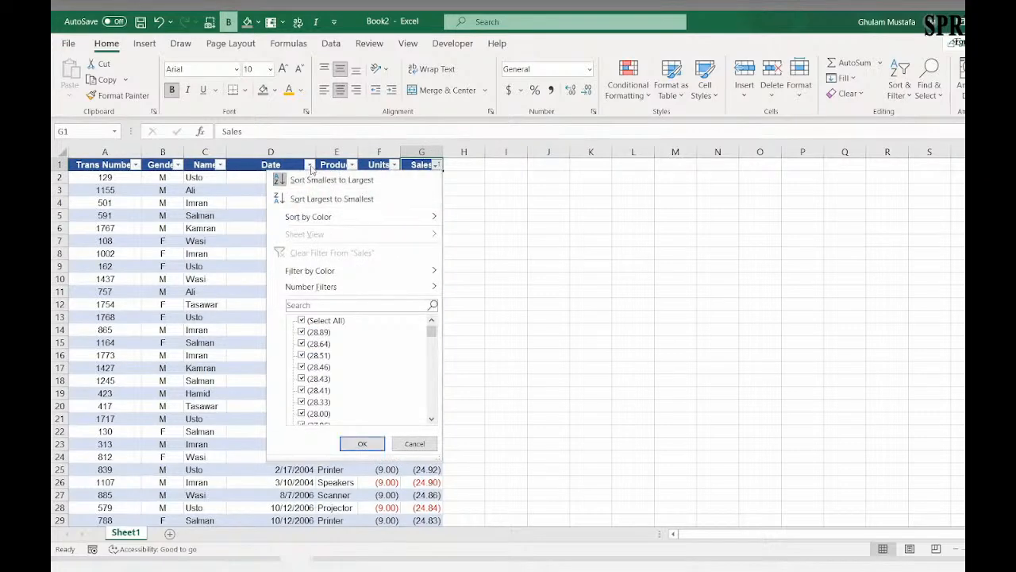
left_click(347, 198)
left_click(340, 163)
left_click(351, 165)
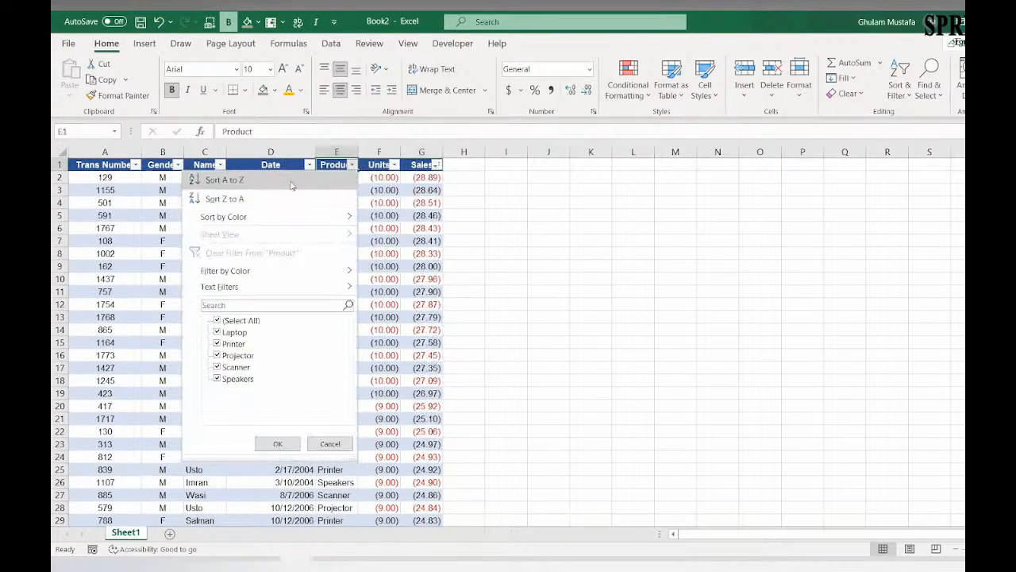
left_click(453, 204)
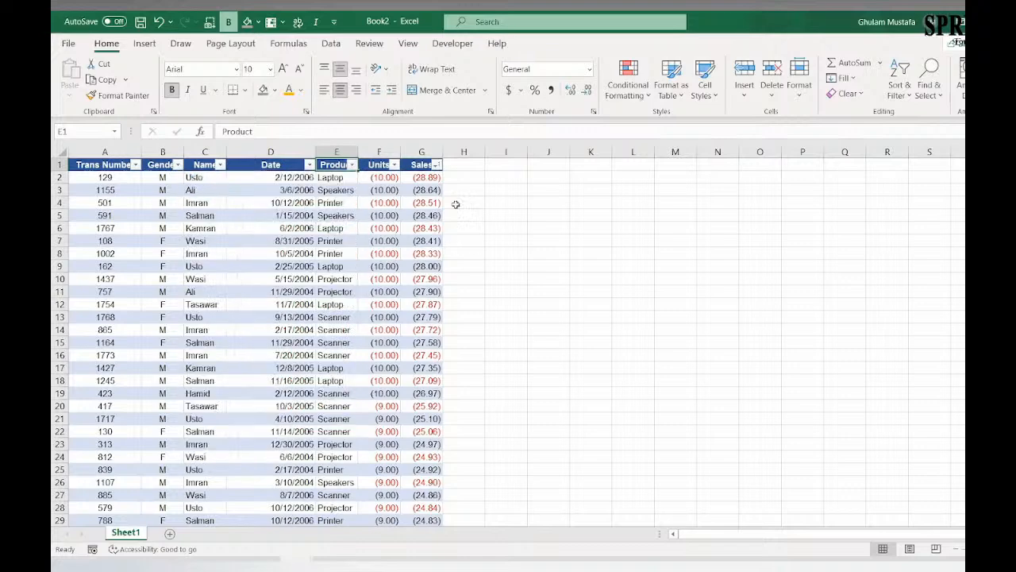
Step: Sort the table by Sales from largest to smallest, followed by a second sort on Product from A to Z
left_click(436, 165)
left_click(410, 195)
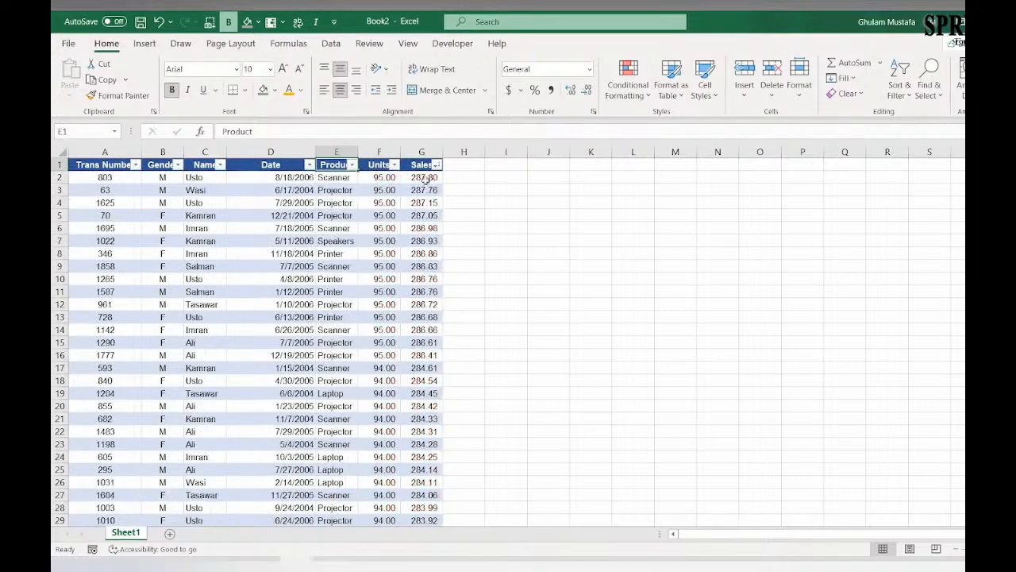
left_click(352, 164)
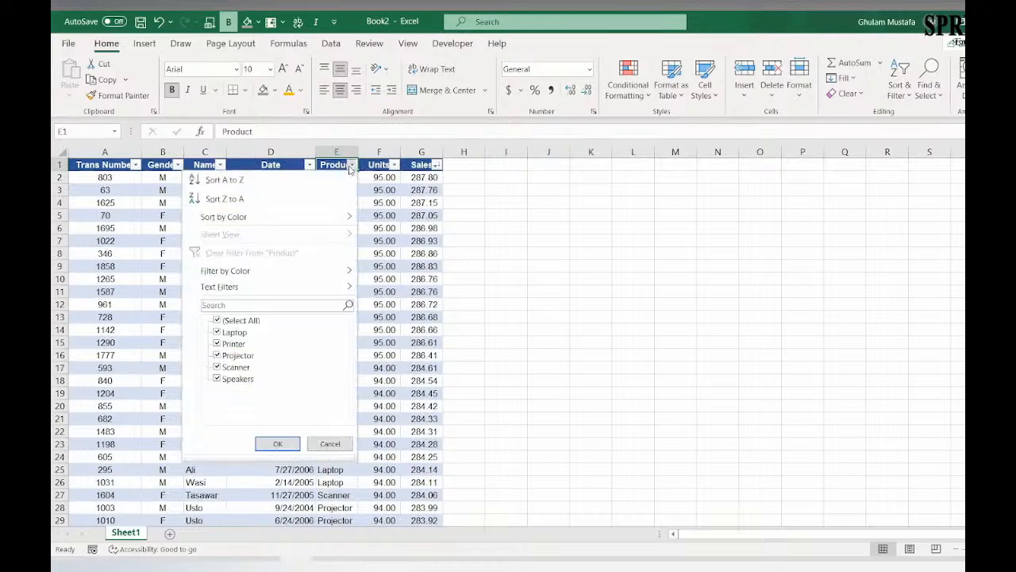
left_click(306, 181)
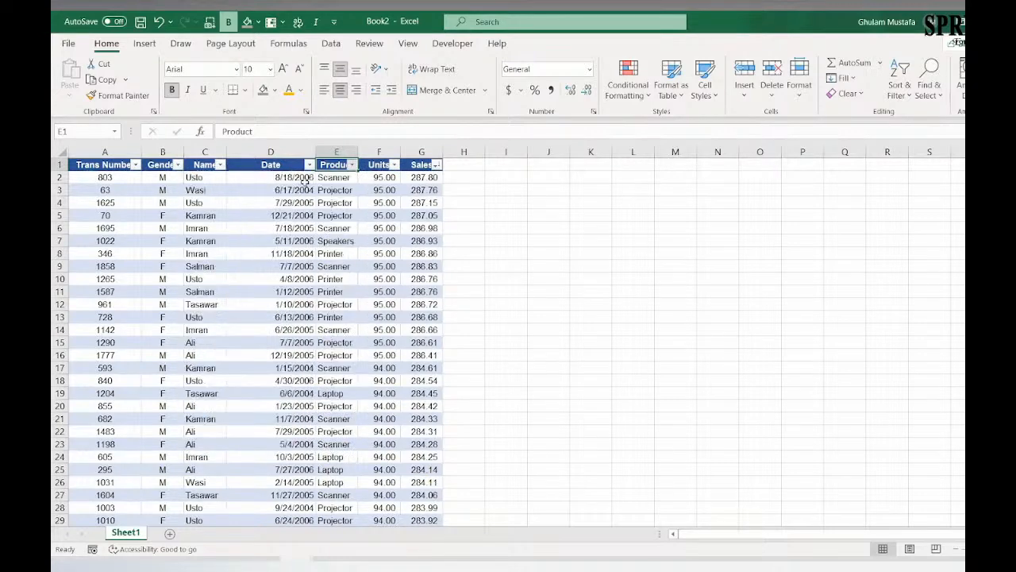
Step: Review the Product column's grouping and the Sales order within it, down to the table's last row
left_click(334, 181)
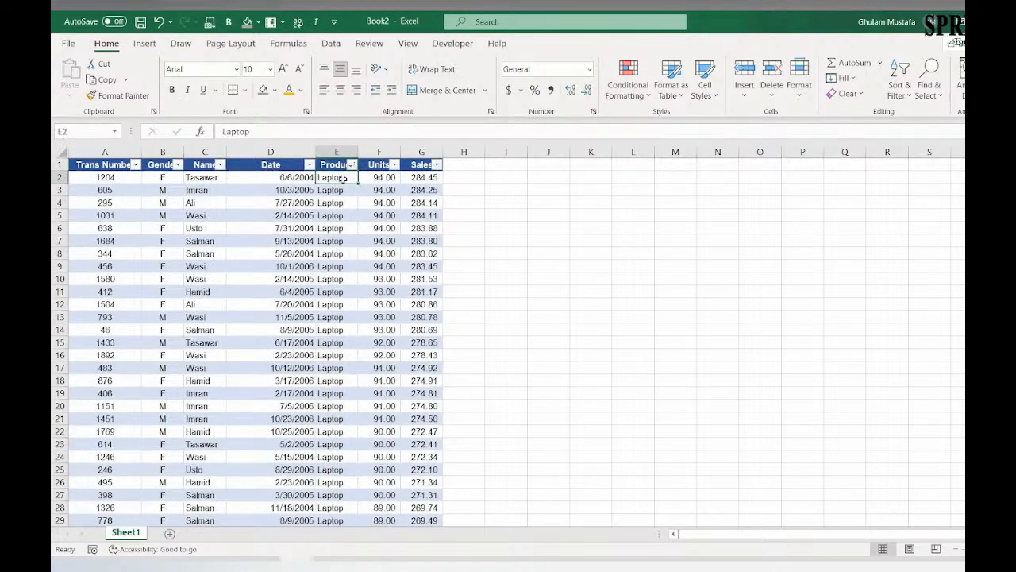
scroll(339, 203, "down", 20)
scroll(340, 330, "down", 20)
left_click_drag(339, 330, 340, 342)
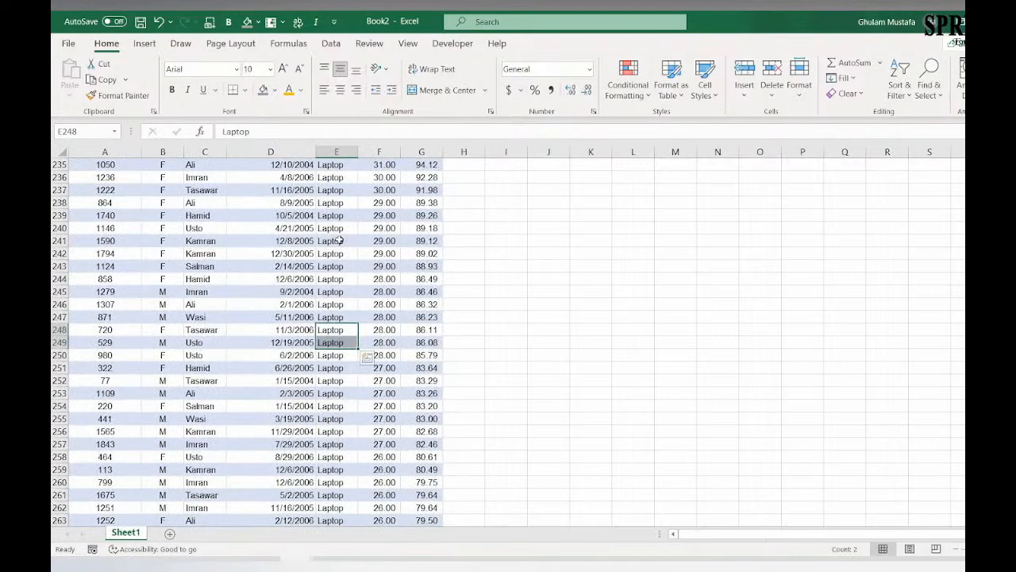
key("ctrl+Down")
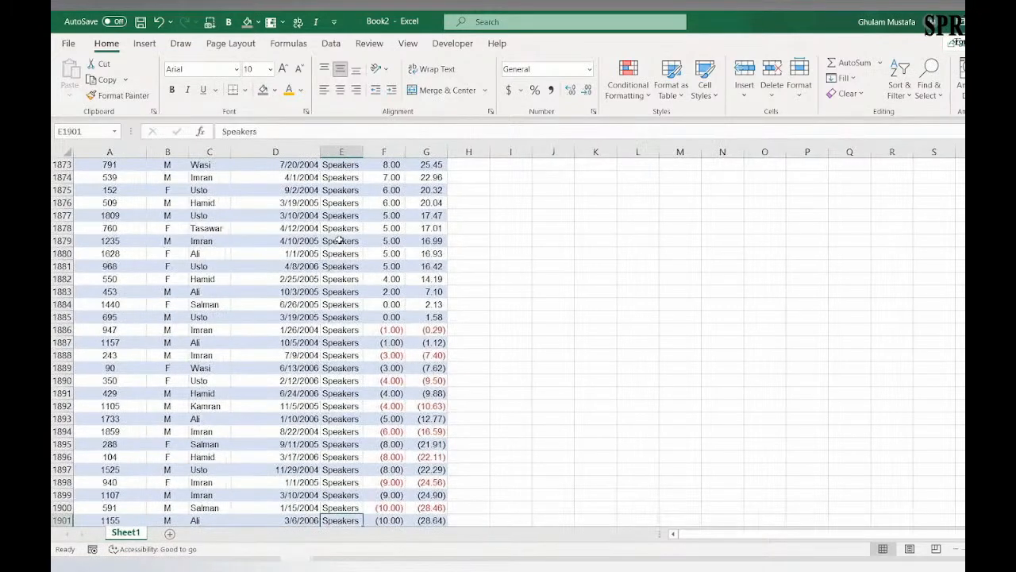
key("ctrl+Up")
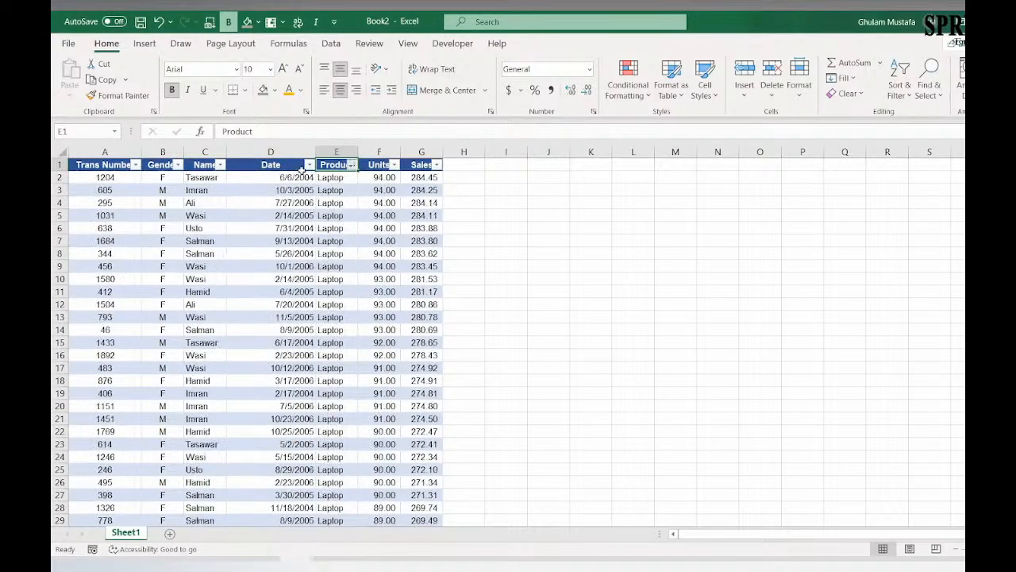
left_click(313, 167)
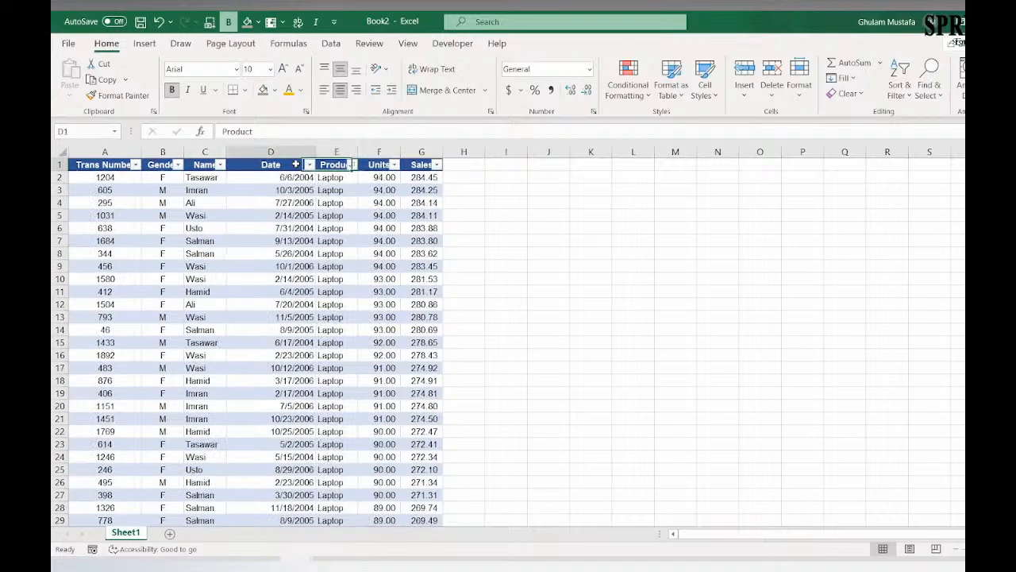
Step: Sort the table by the Date column from oldest to newest and check the first rows
left_click(309, 165)
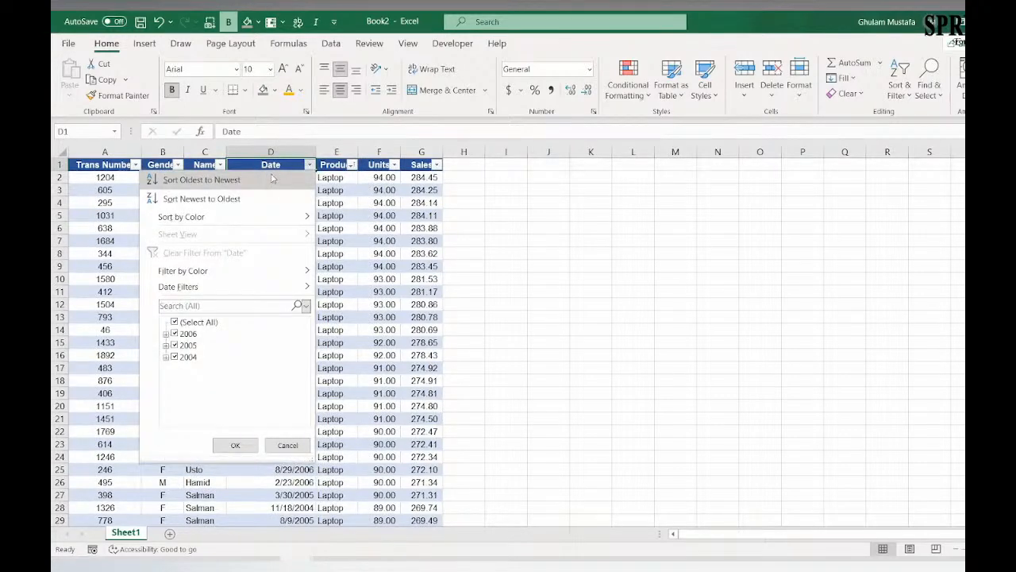
left_click(271, 178)
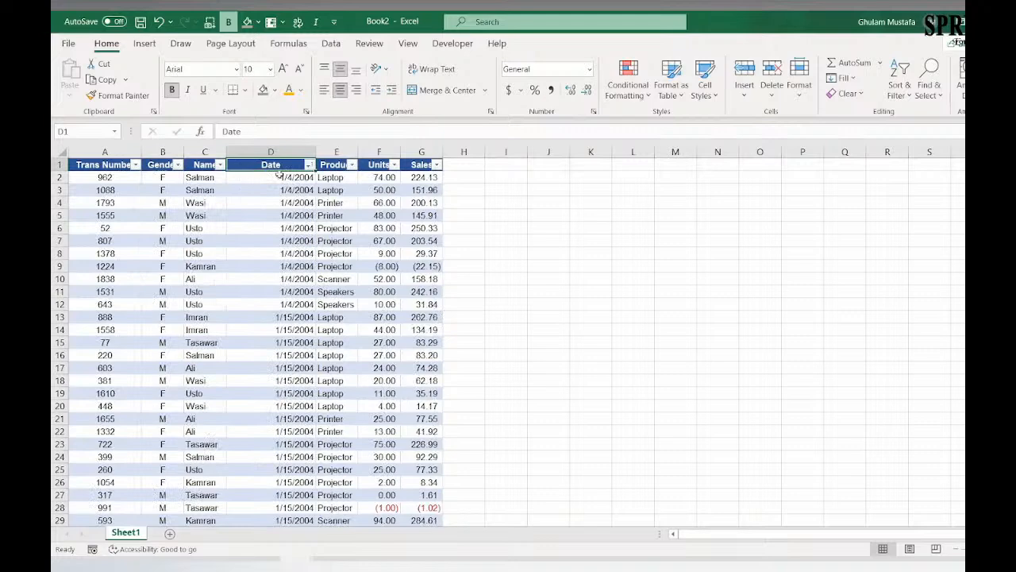
left_click(306, 177)
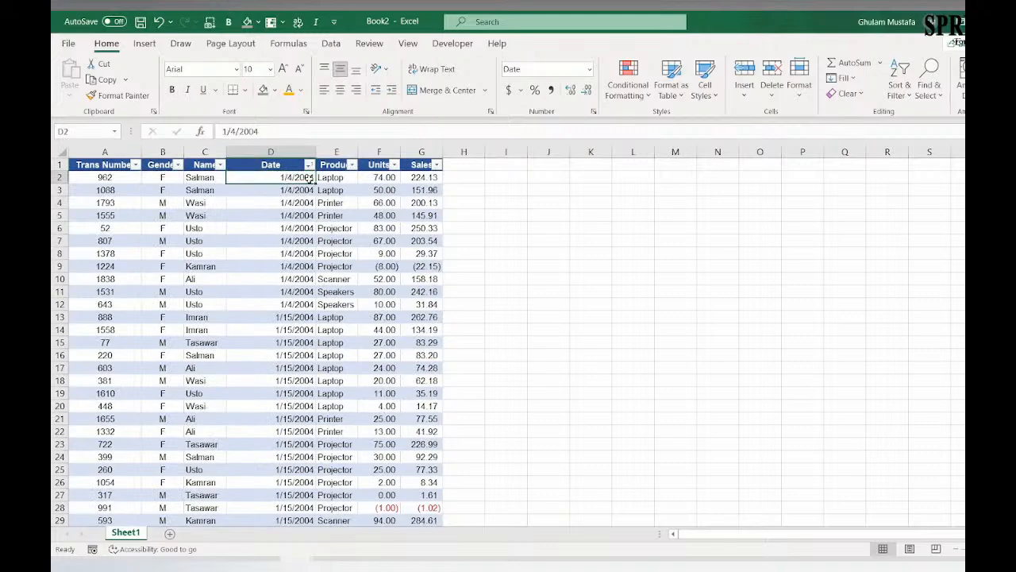
scroll(281, 267, "down", 1)
scroll(280, 267, "up", 1)
Step: Sort the Date column from newest to oldest, and switch it back to oldest to newest
left_click(310, 165)
left_click(263, 203)
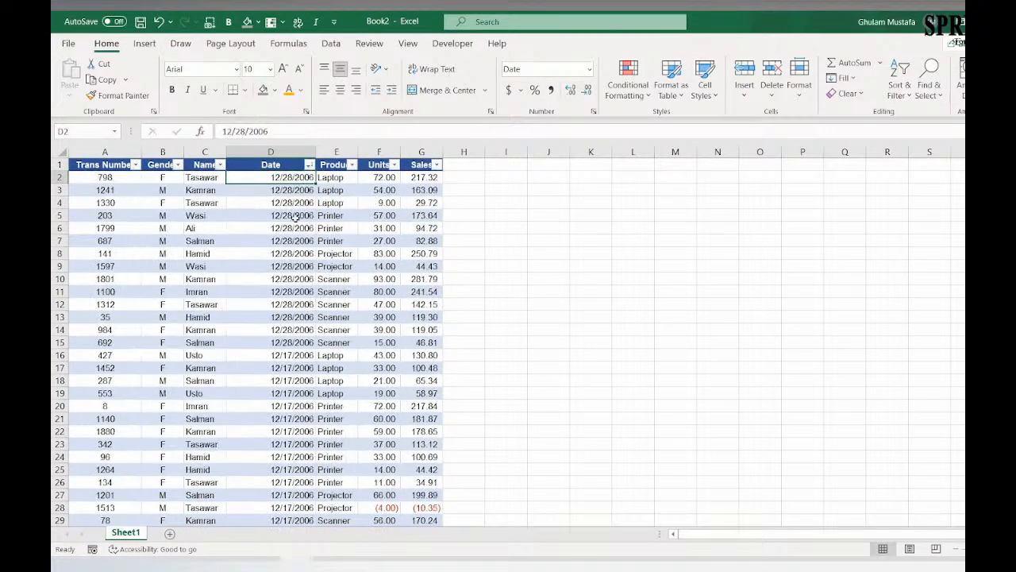
left_click(310, 165)
left_click(203, 180)
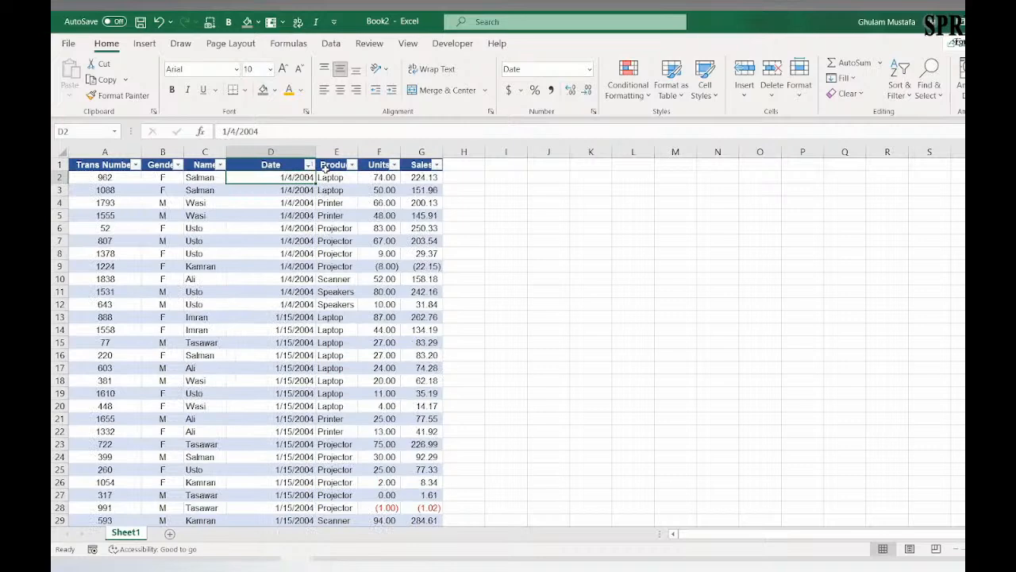
Step: Sort the table by the Name column from A to Z, followed by Z to A
left_click(220, 164)
left_click(202, 183)
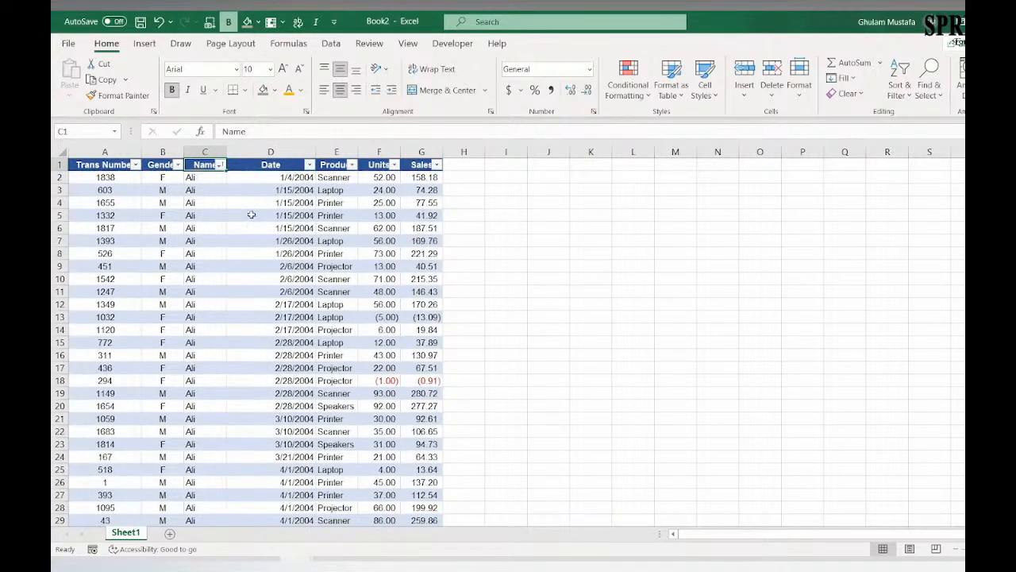
left_click(221, 166)
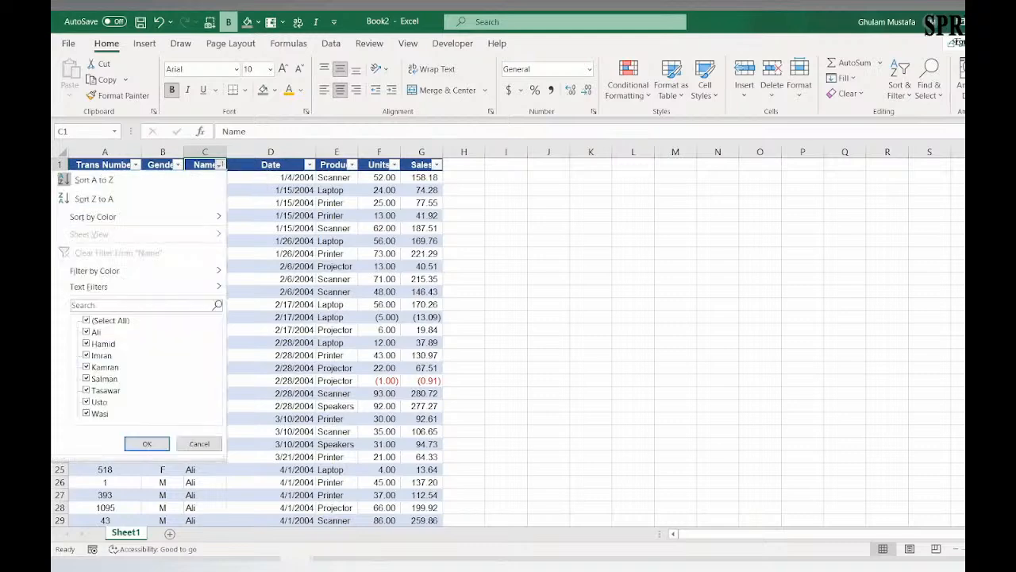
left_click(182, 194)
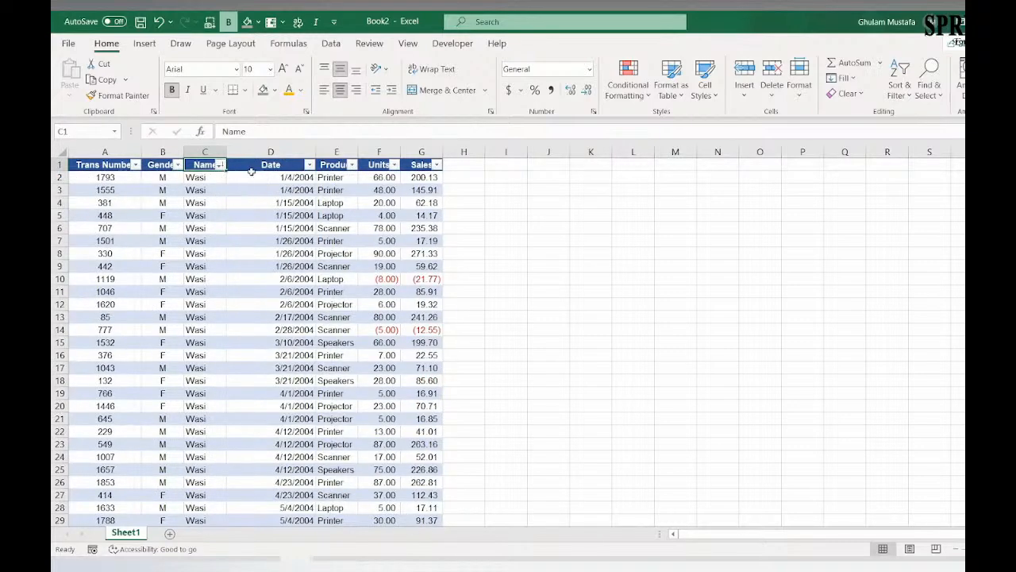
Step: Sort the whole table by the Sales column from smallest to largest
left_click(426, 164)
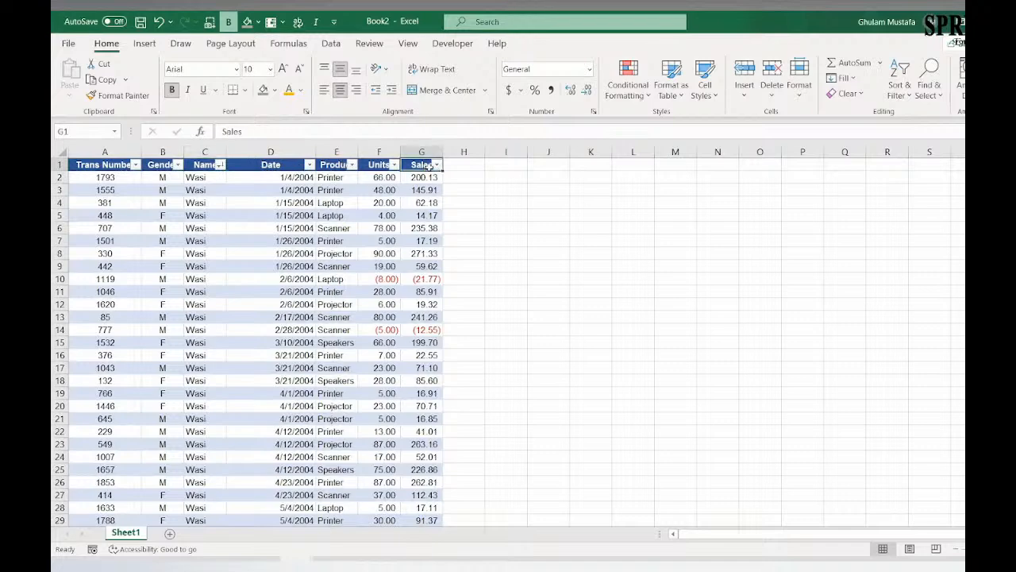
left_click(436, 164)
left_click(403, 185)
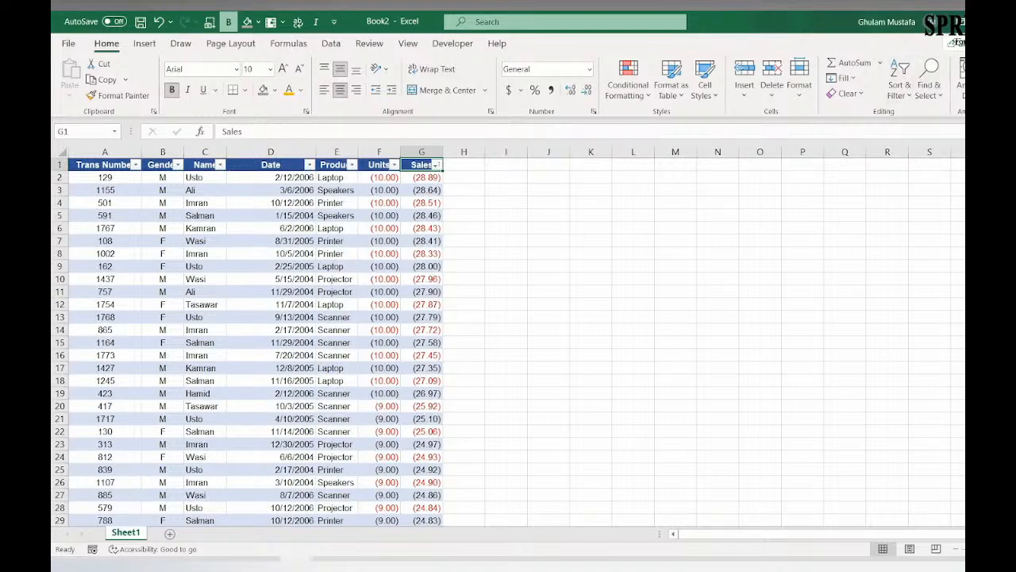
Step: Start a custom sort of the table with Name as the first level, sorted on cell values from A to Z
left_click(900, 88)
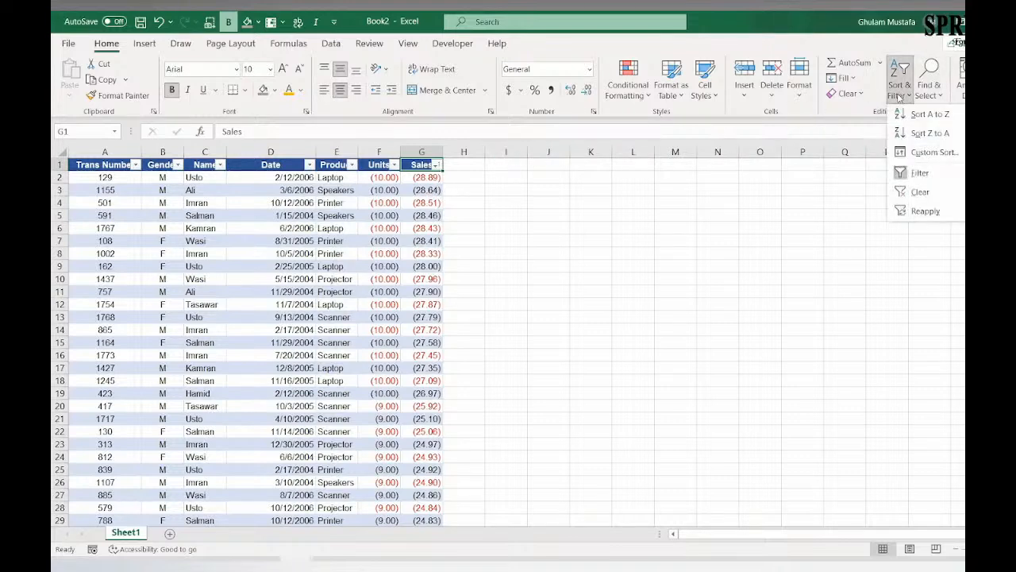
left_click(933, 155)
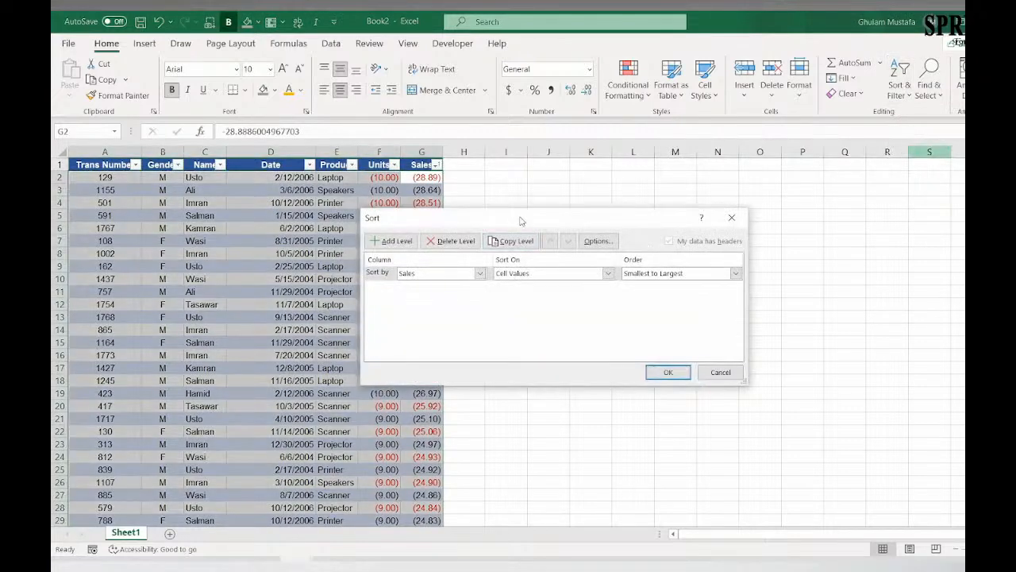
left_click_drag(553, 218, 633, 215)
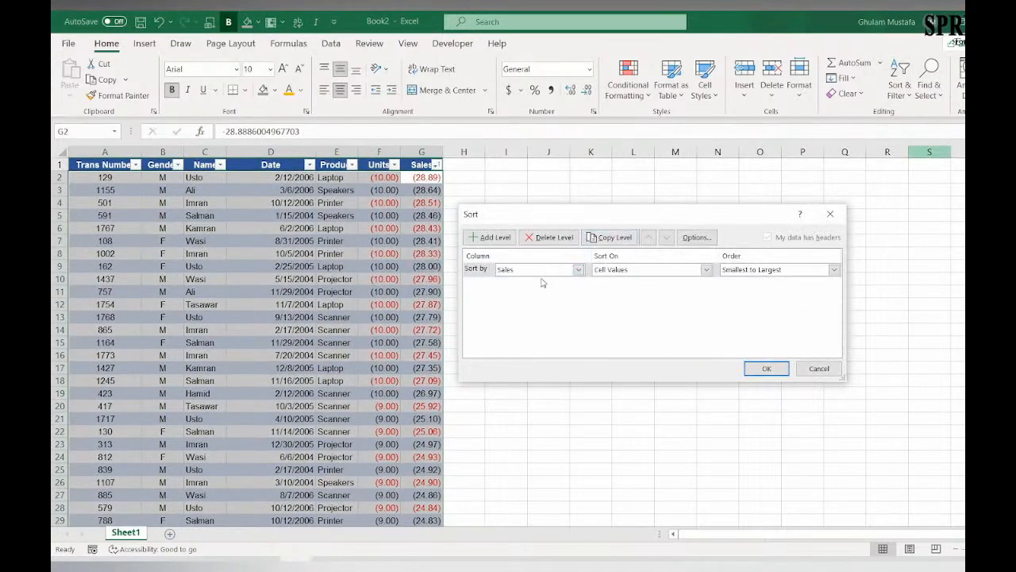
left_click(576, 269)
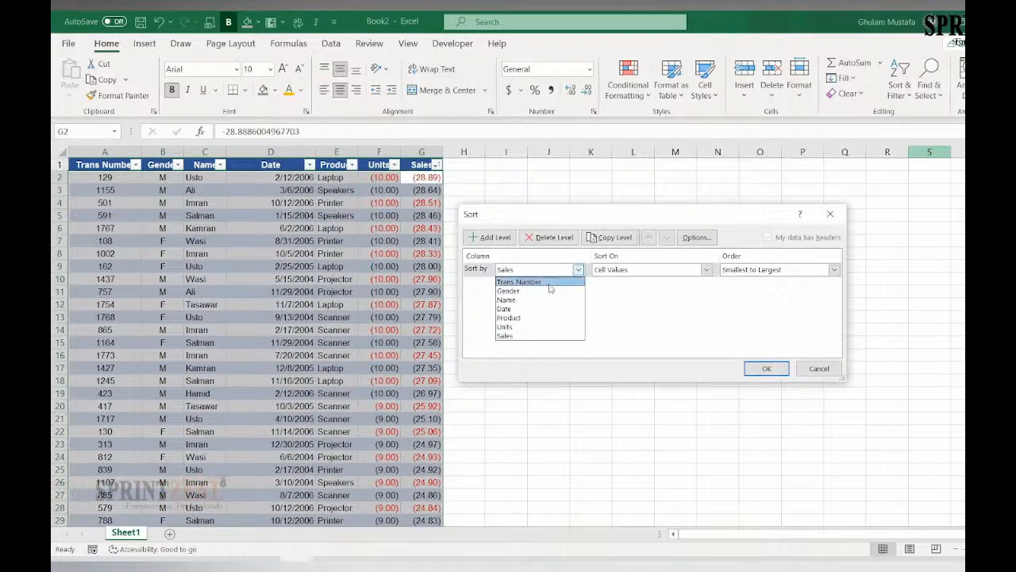
left_click(546, 299)
left_click(705, 270)
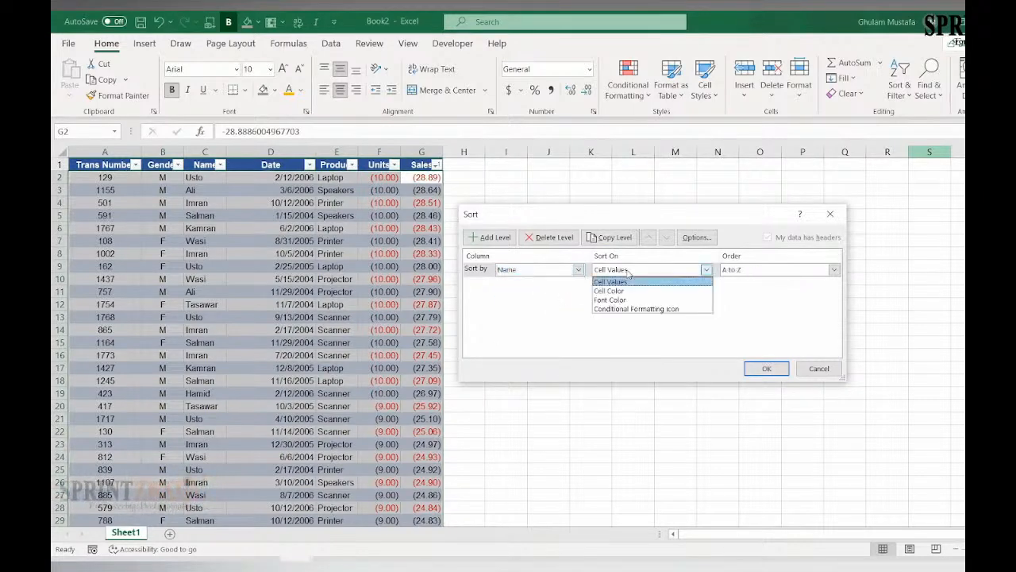
left_click(731, 272)
Step: Add a second level to the custom sort by Product, on cell values from A to Z
left_click(490, 237)
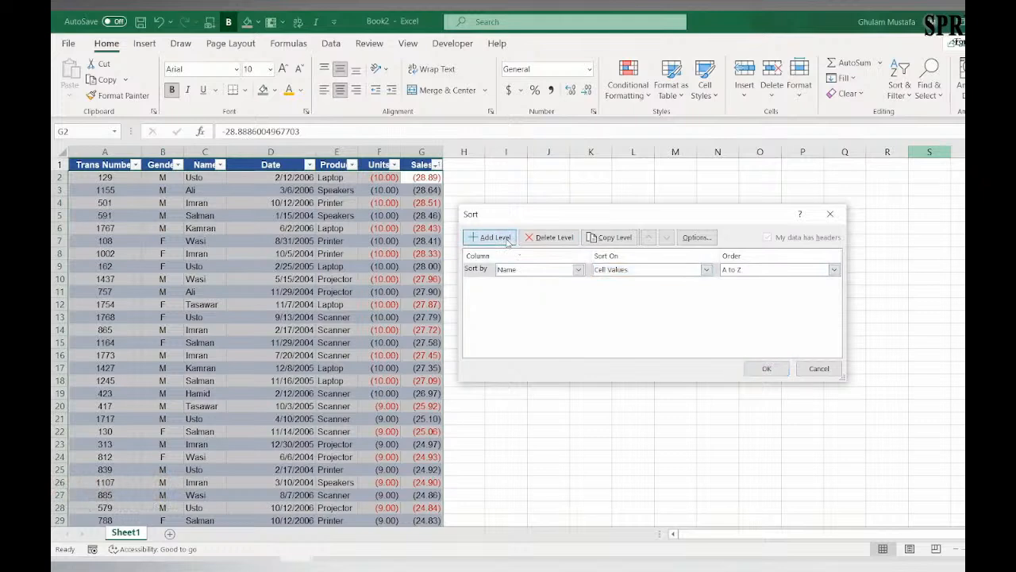
left_click(531, 285)
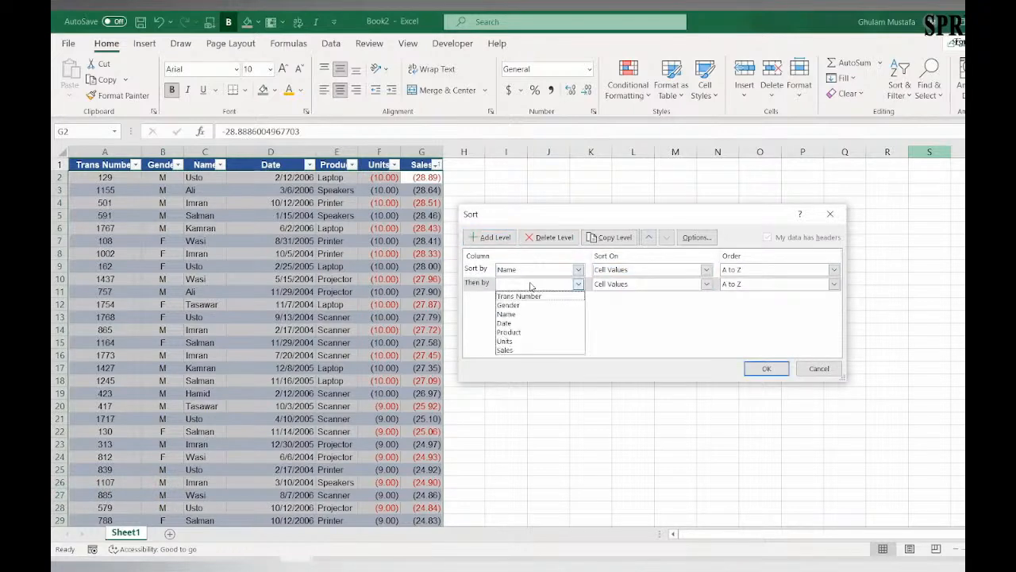
left_click(533, 333)
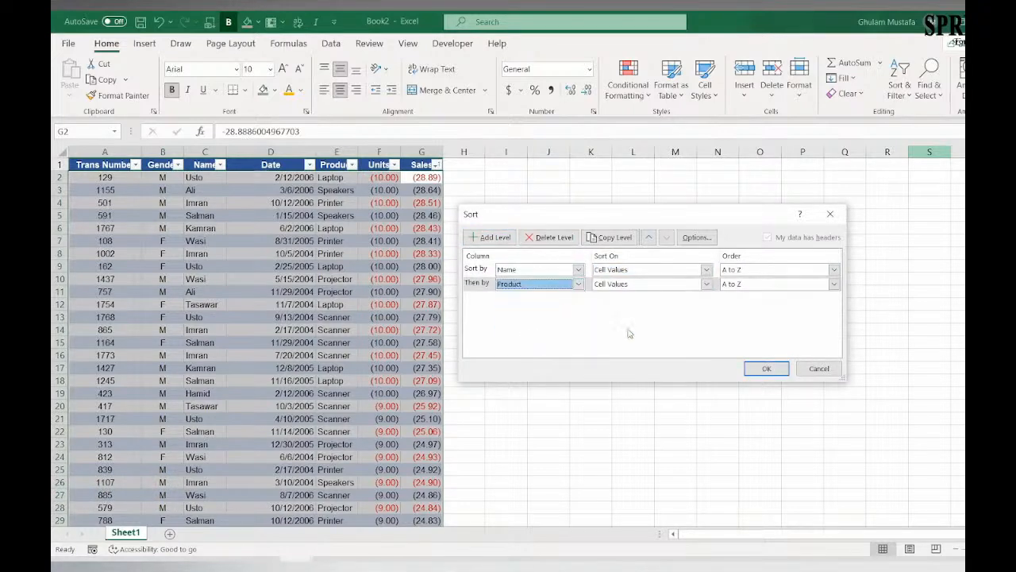
Step: Add a third sort level by Sales from largest to smallest and apply the custom sort
left_click(496, 236)
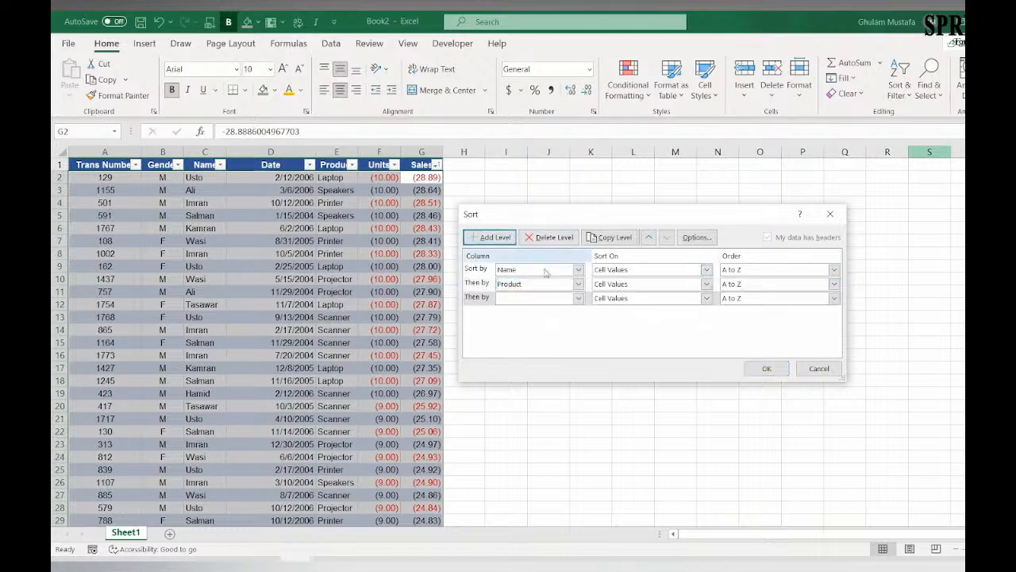
left_click(552, 298)
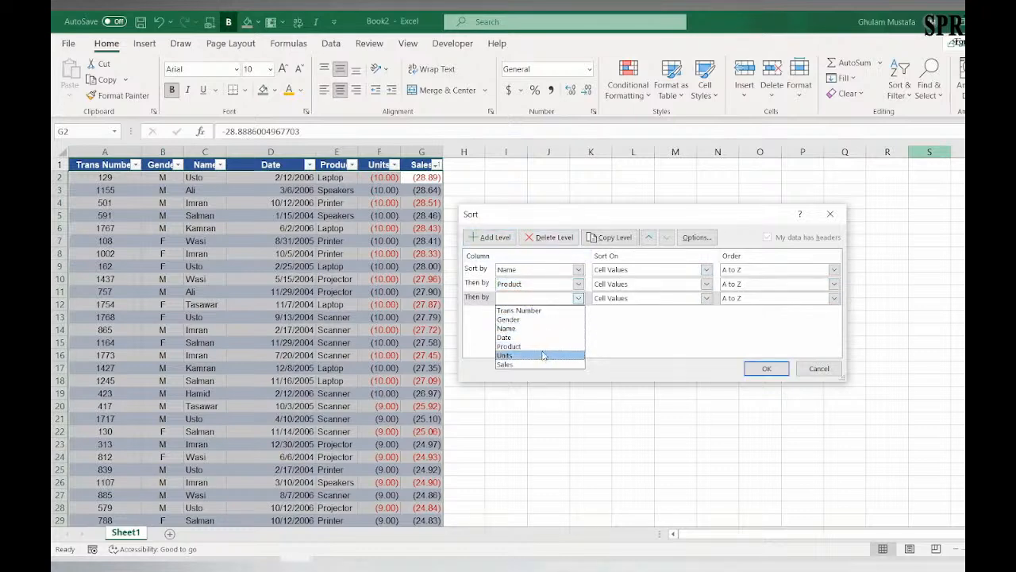
left_click(742, 302)
left_click(746, 319)
left_click(763, 369)
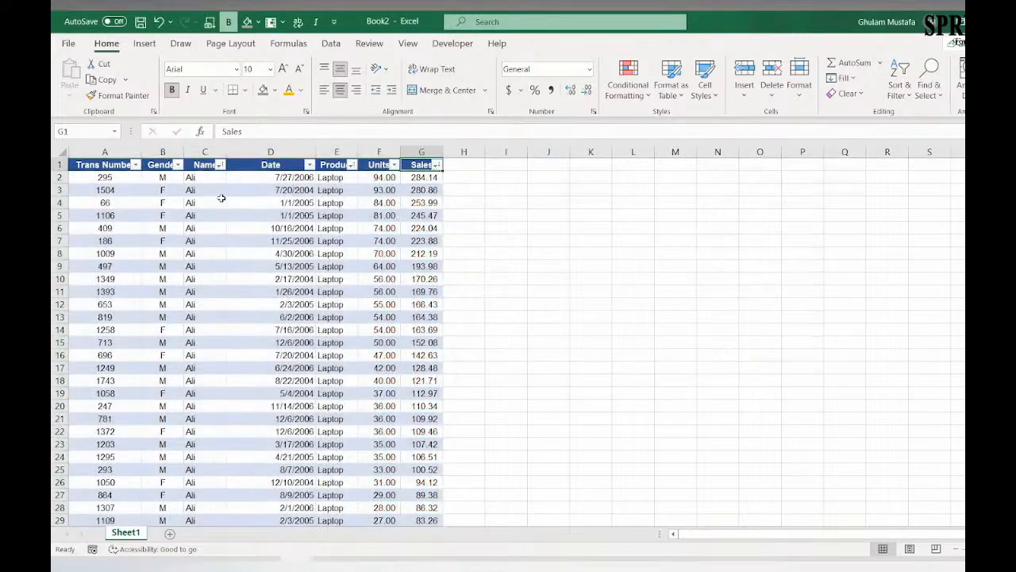
Step: Review the Name order in the sorted table and the Product grouping within the first name
scroll(204, 238, "down", 14)
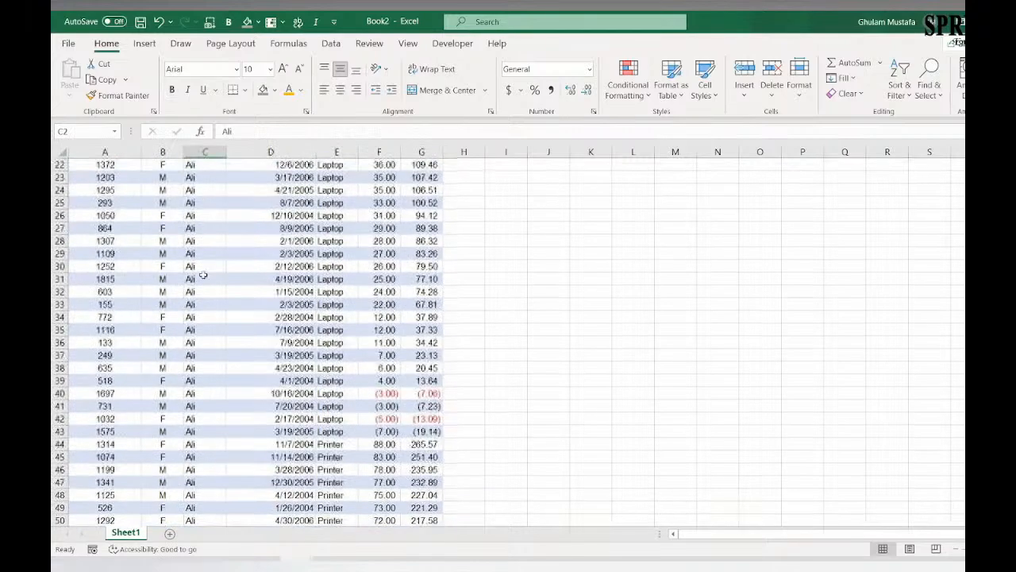
scroll(203, 281, "down", 20)
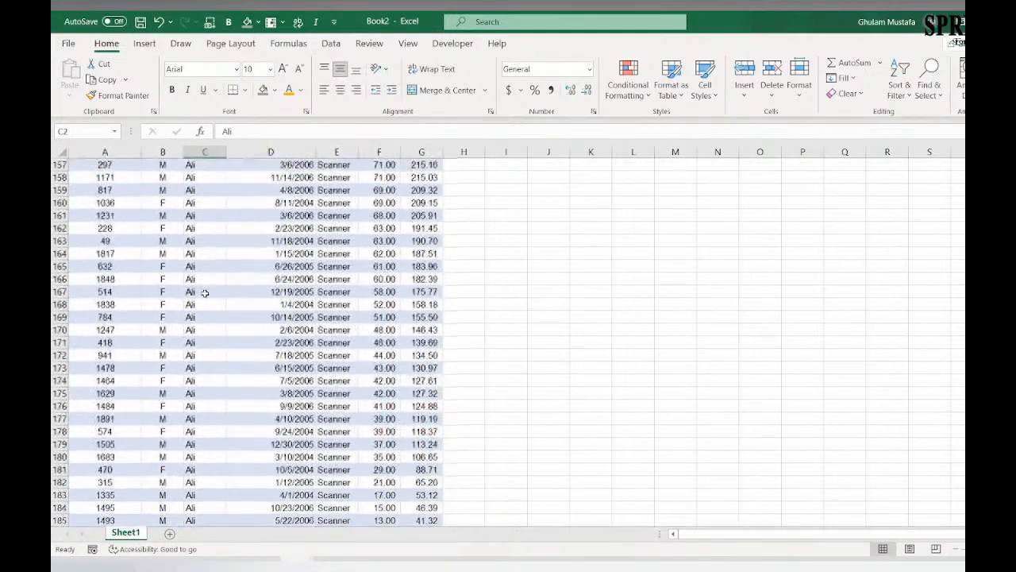
scroll(205, 293, "down", 6)
scroll(202, 290, "up", 20)
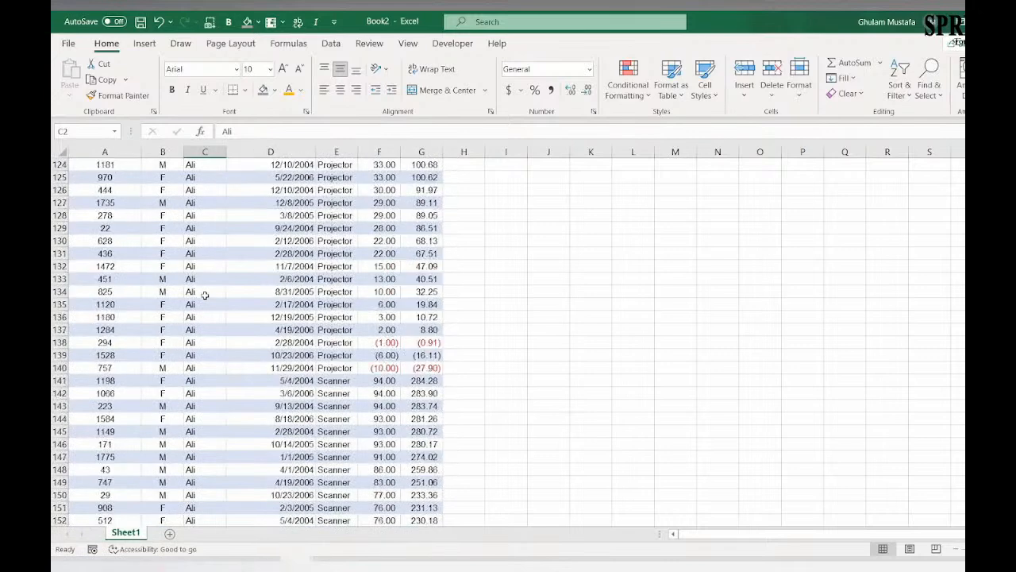
scroll(200, 286, "up", 20)
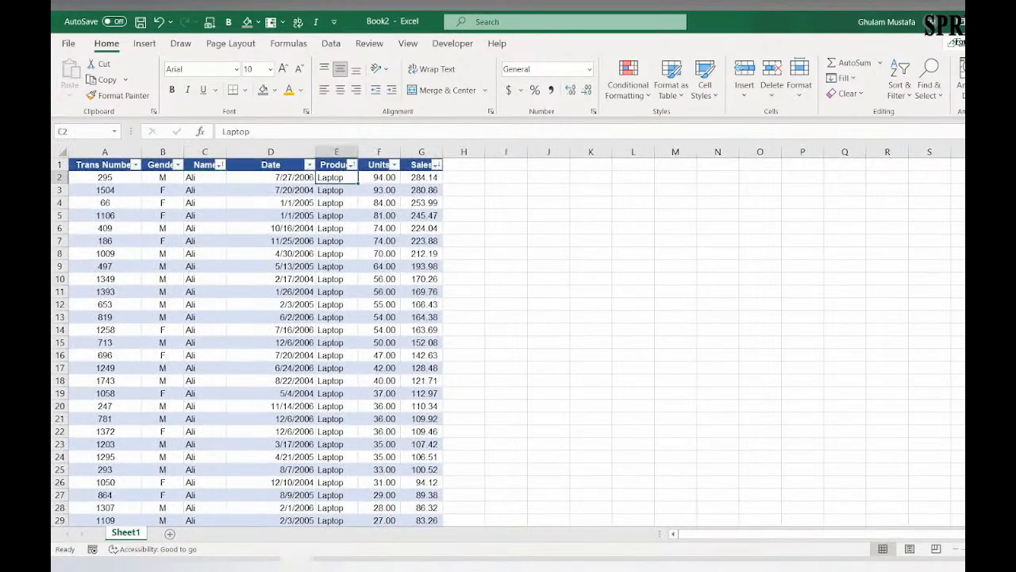
scroll(345, 190, "down", 4)
scroll(333, 291, "down", 12)
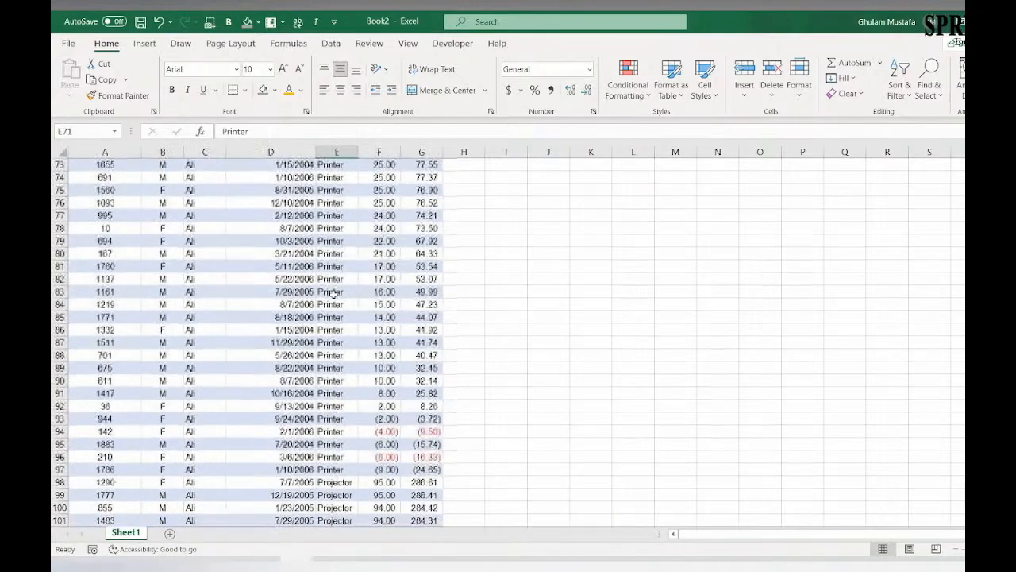
left_click(332, 291)
scroll(333, 292, "down", 3)
scroll(333, 368, "down", 12)
left_click(333, 329)
scroll(326, 333, "up", 14)
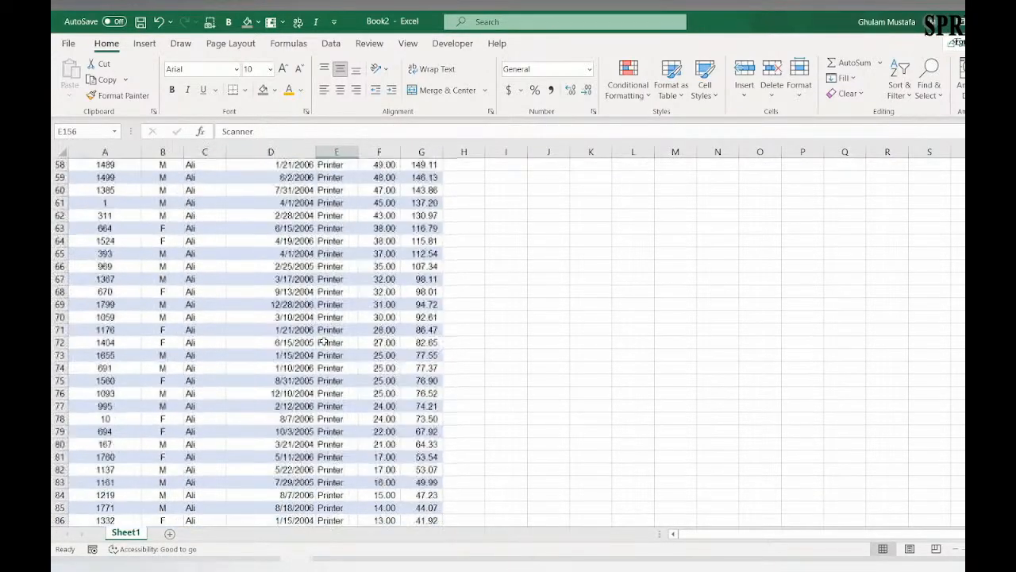
scroll(325, 317, "up", 13)
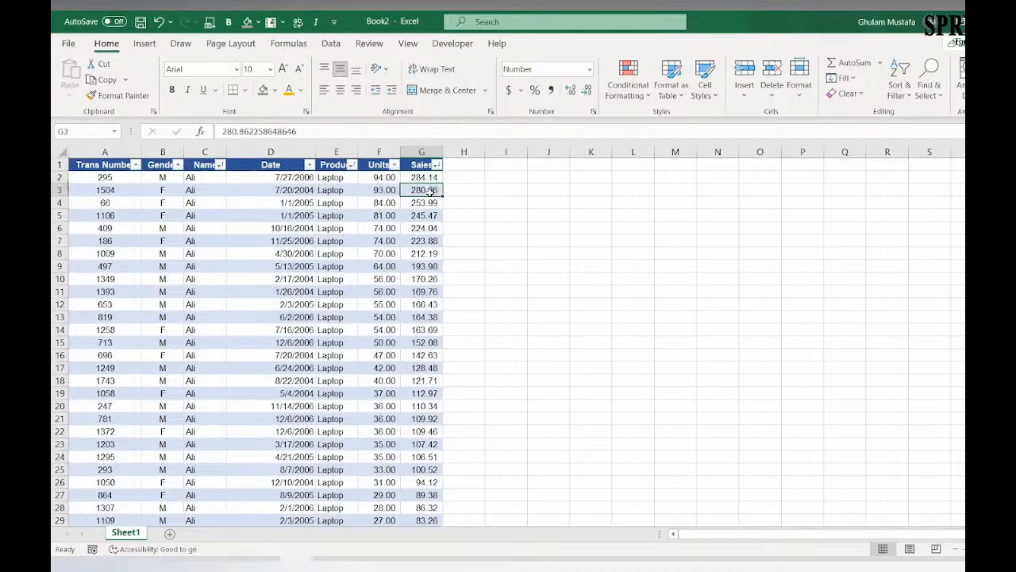
Step: Examine the Sales order within the Laptop and Printer groups, selecting the Printer sales in G44:G84 along the way
scroll(431, 256, "down", 10)
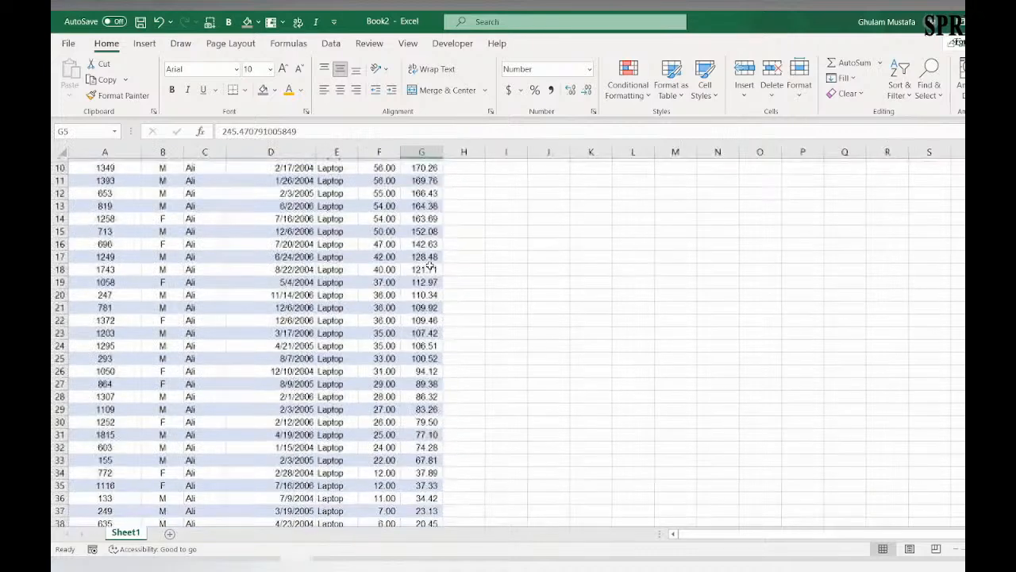
scroll(426, 295, "up", 7)
scroll(426, 296, "up", 3)
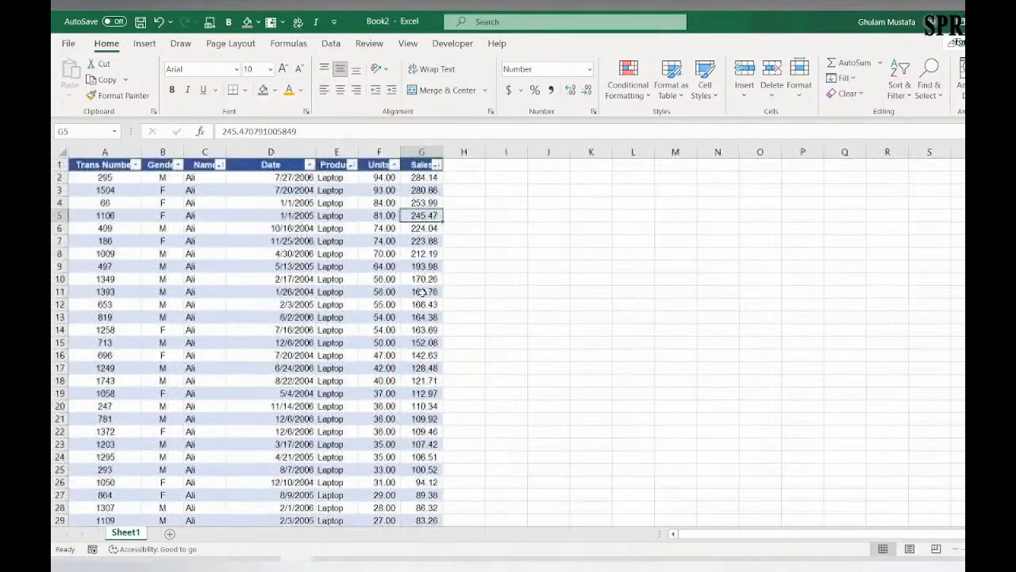
scroll(455, 222, "down", 2)
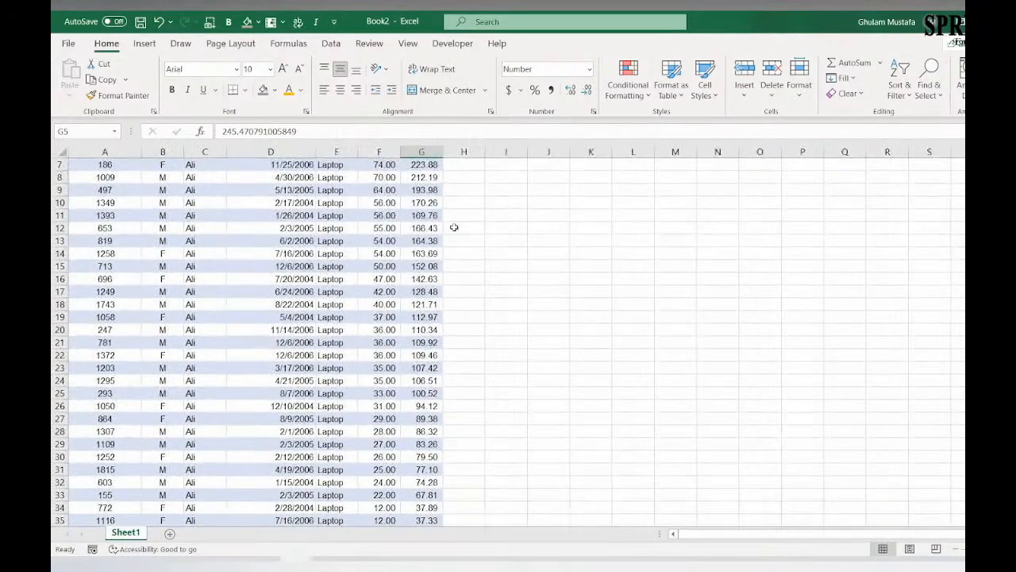
scroll(455, 227, "down", 2)
scroll(365, 229, "up", 1)
left_click_drag(366, 172, 369, 491)
scroll(386, 447, "down", 2)
left_click_drag(371, 447, 376, 406)
scroll(390, 340, "up", 4)
scroll(390, 338, "up", 1)
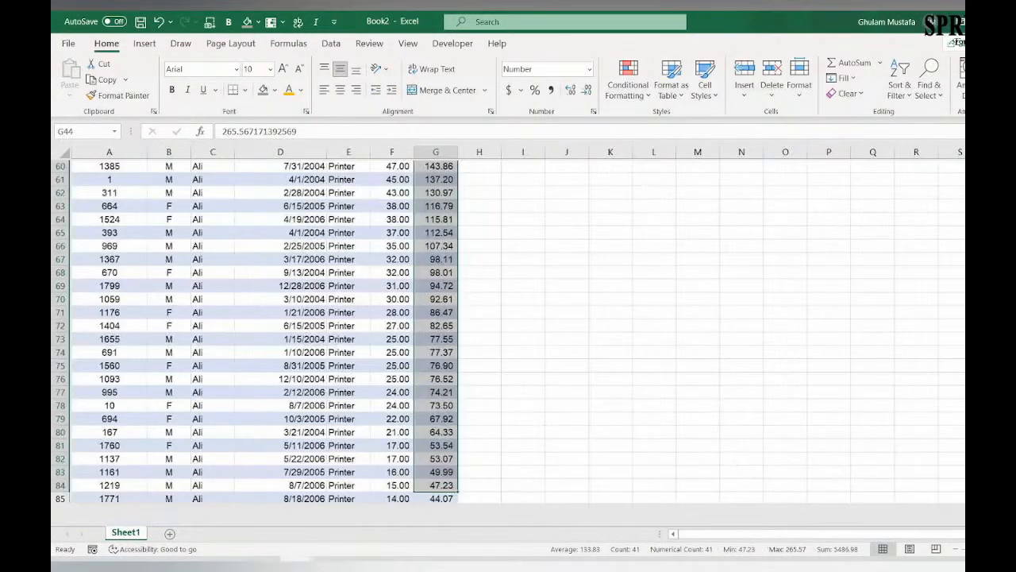
scroll(405, 295, "up", 15)
scroll(405, 295, "up", 1)
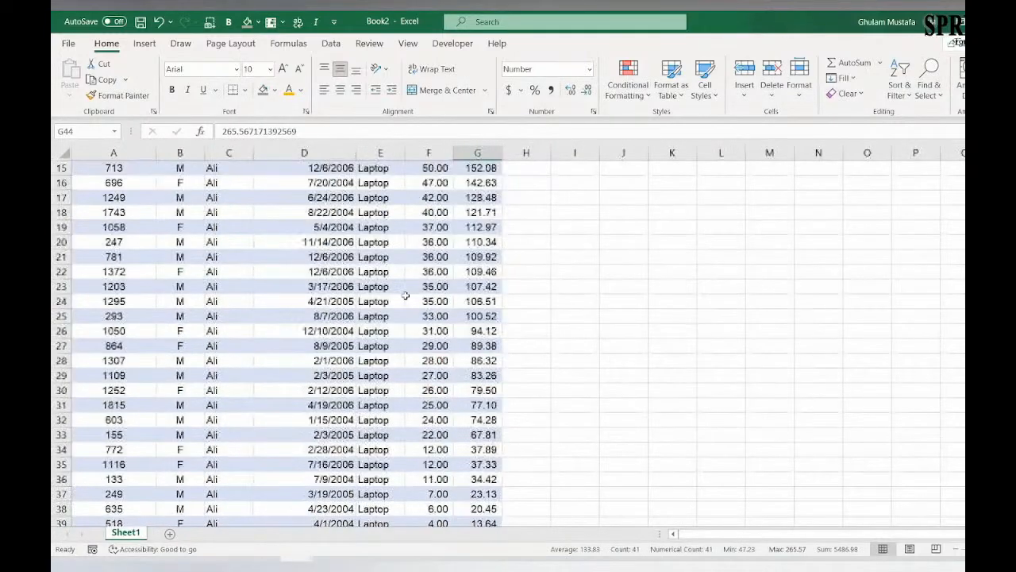
scroll(405, 295, "up", 5)
scroll(449, 261, "down", 2)
scroll(437, 259, "down", 1)
scroll(437, 259, "up", 2)
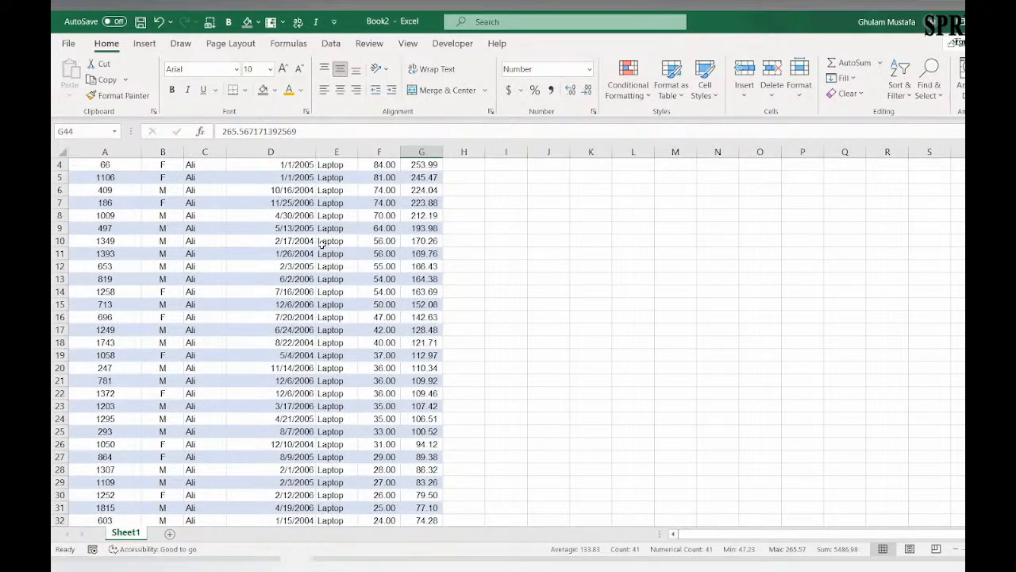
scroll(330, 232, "up", 1)
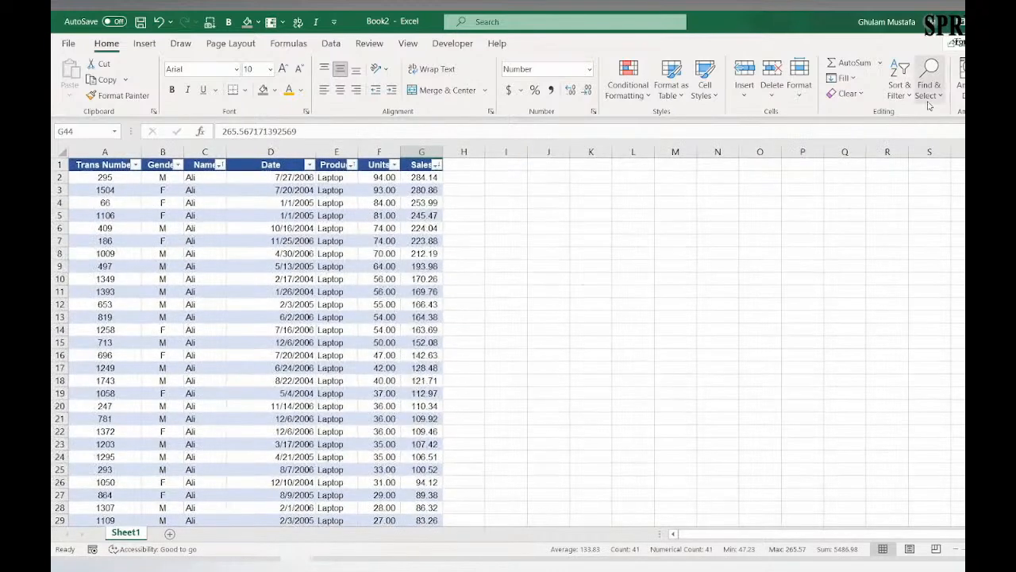
left_click(394, 188)
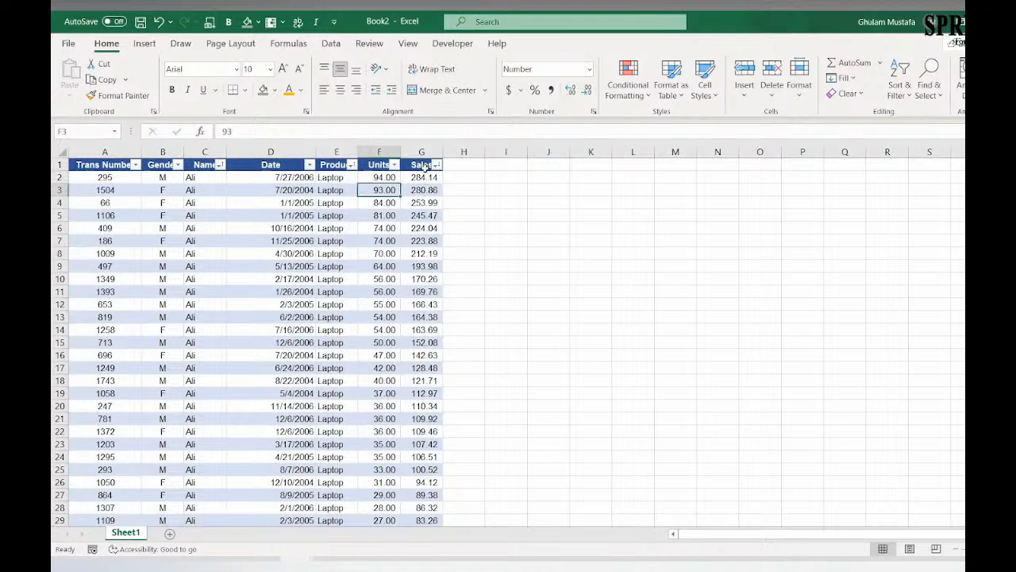
Step: Select all Sales values from G2 down and set up a Greater Than highlight rule with a threshold of 250
left_click(426, 165)
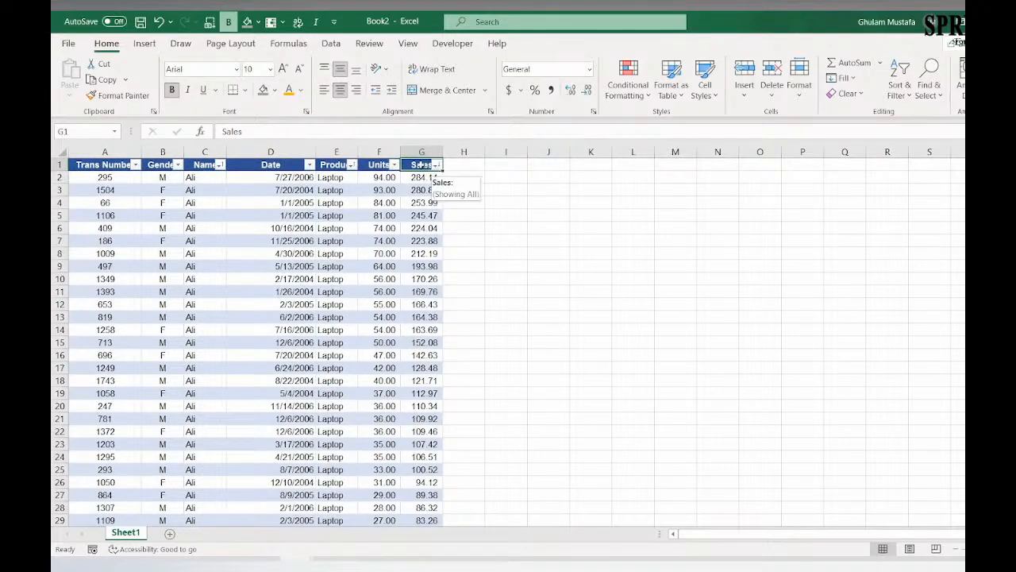
key("Down")
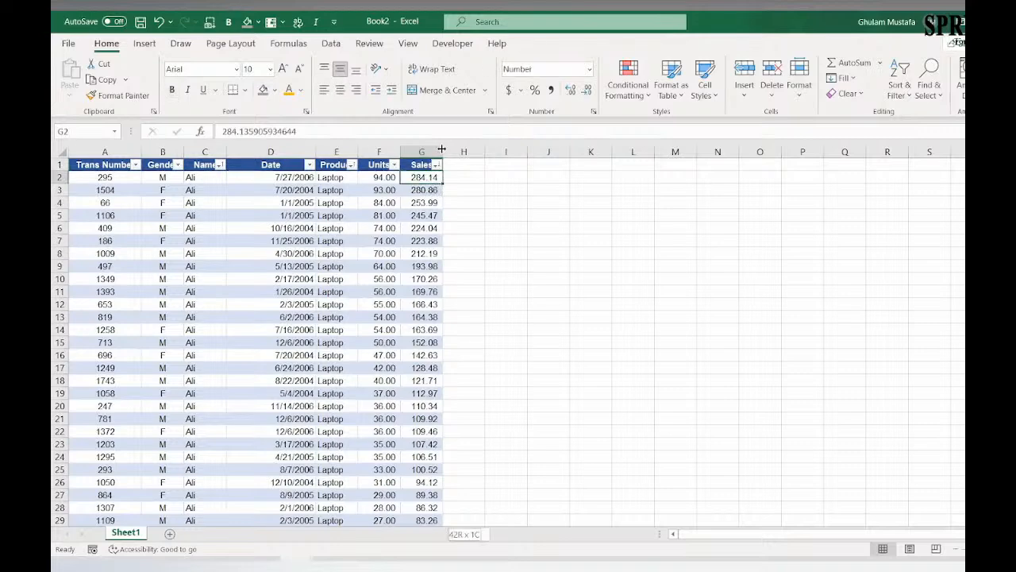
key("ctrl+shift+Down")
key("ctrl+BackSpace")
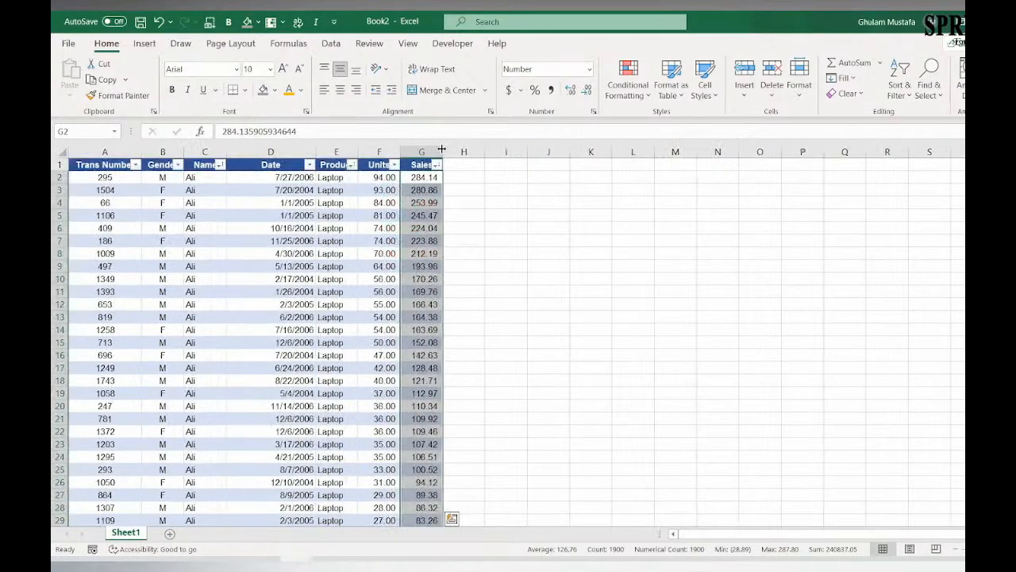
left_click(627, 80)
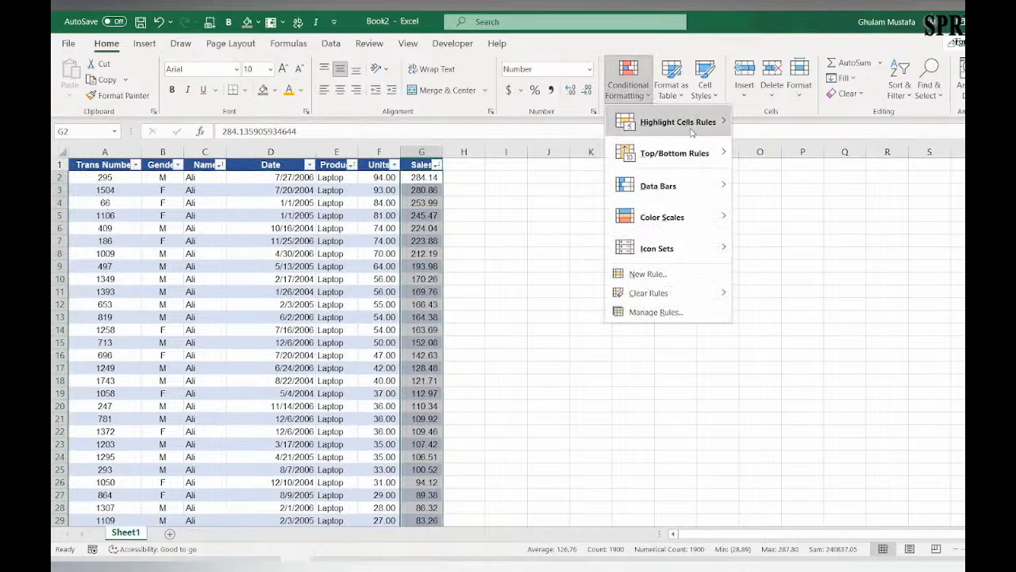
mouse_move(728, 124)
left_click(772, 125)
type("250")
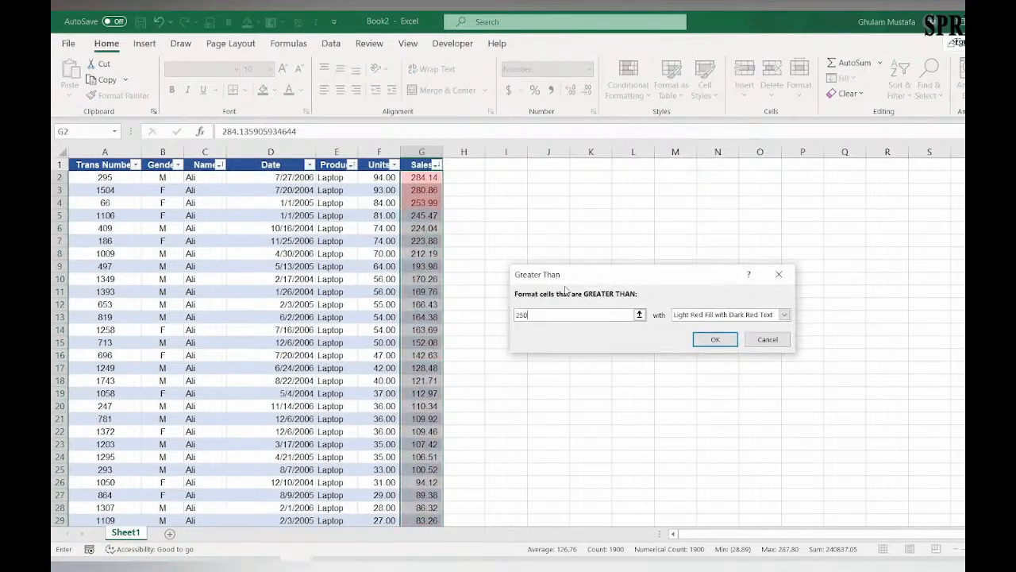
Step: Give the Greater Than rule a custom format with a yellow fill and apply it to the Sales values
left_click(783, 315)
left_click(724, 379)
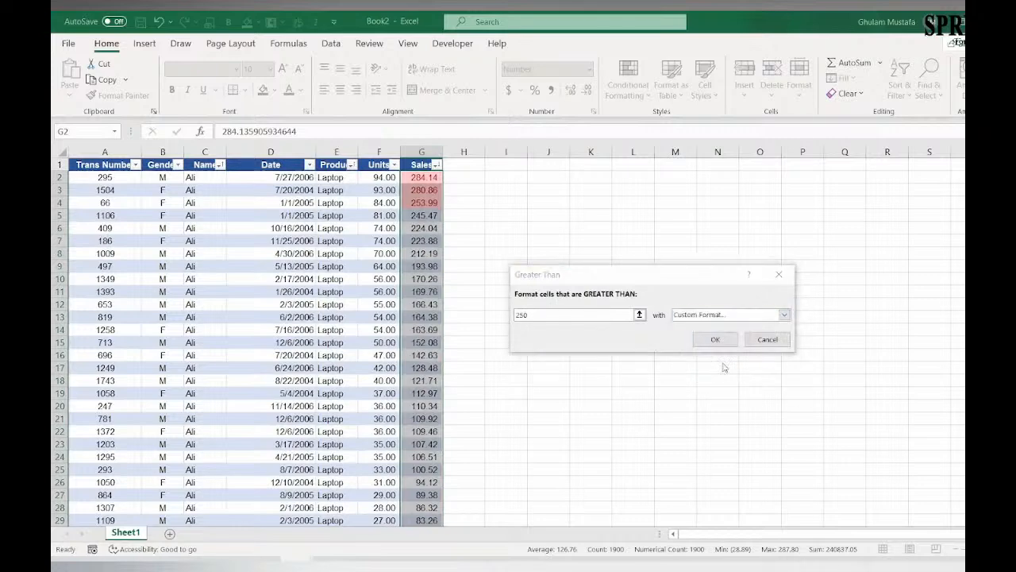
left_click(534, 265)
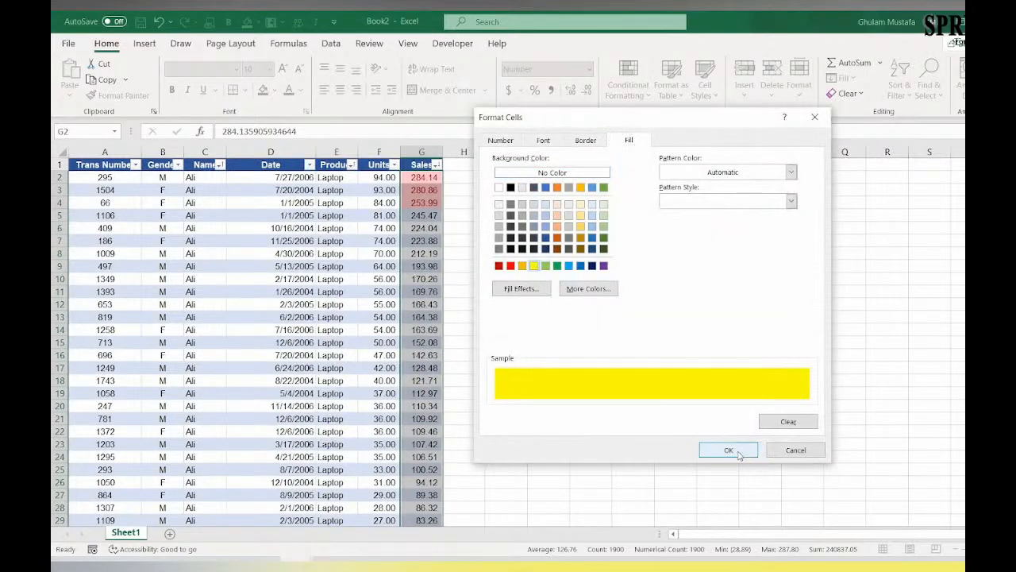
left_click(729, 450)
left_click(712, 341)
left_click(451, 195)
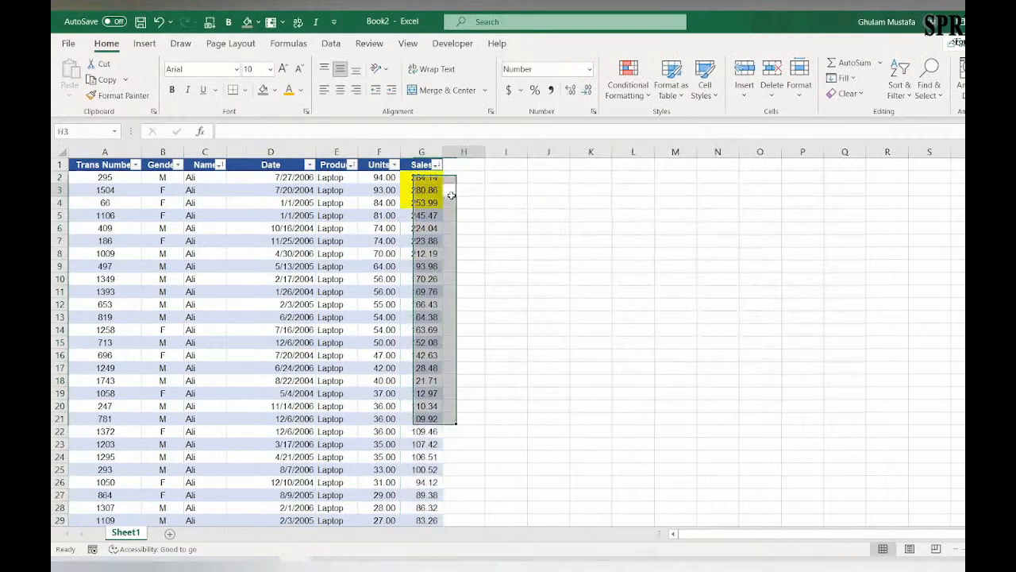
Step: Sort the table by Sales from smallest to largest, and then by Name from A to Z
left_click(437, 165)
left_click(383, 179)
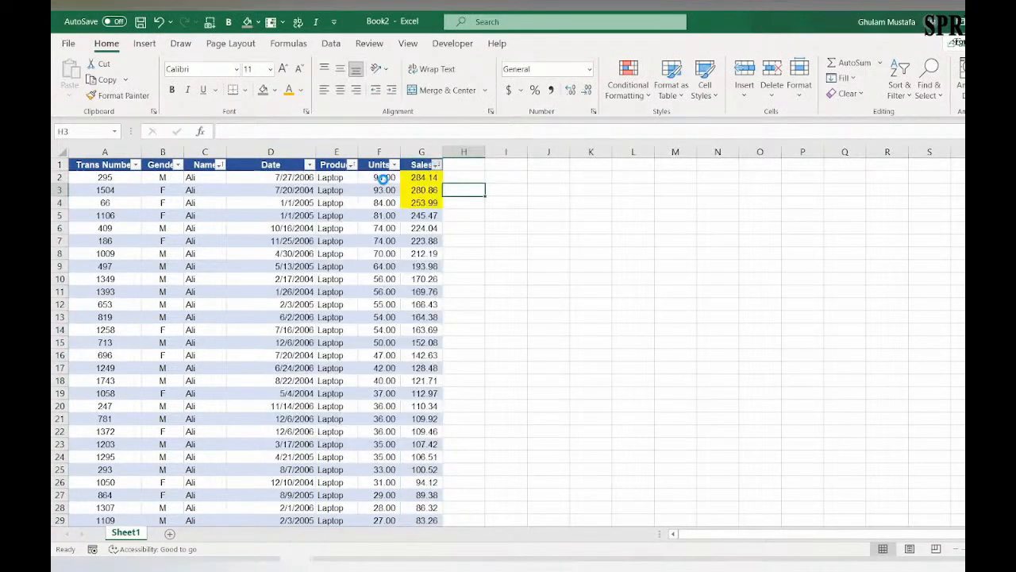
left_click(220, 165)
left_click(219, 166)
left_click(219, 166)
left_click(196, 189)
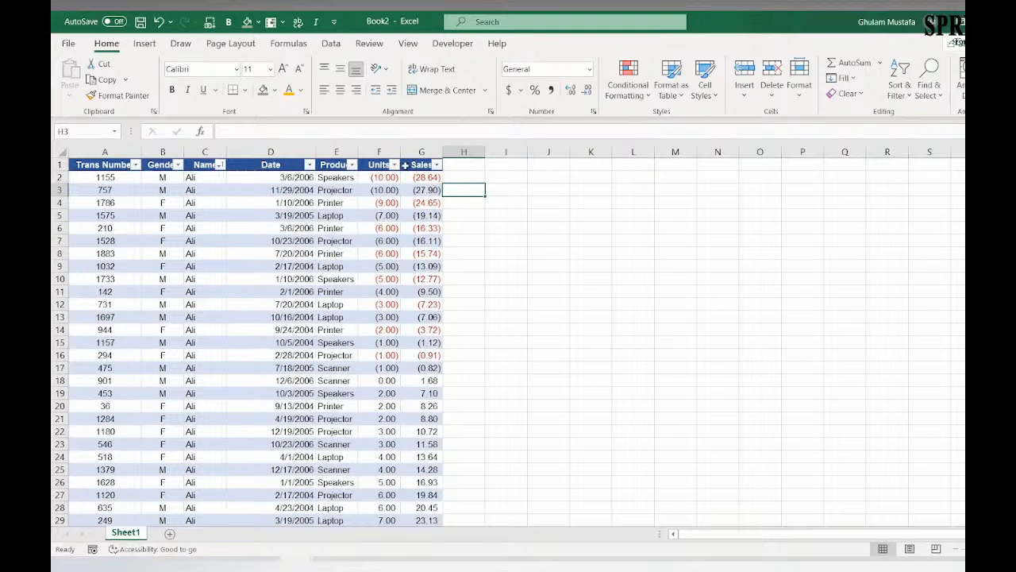
Step: Sort the Sales column by cell color with the yellow cells on top
left_click(436, 164)
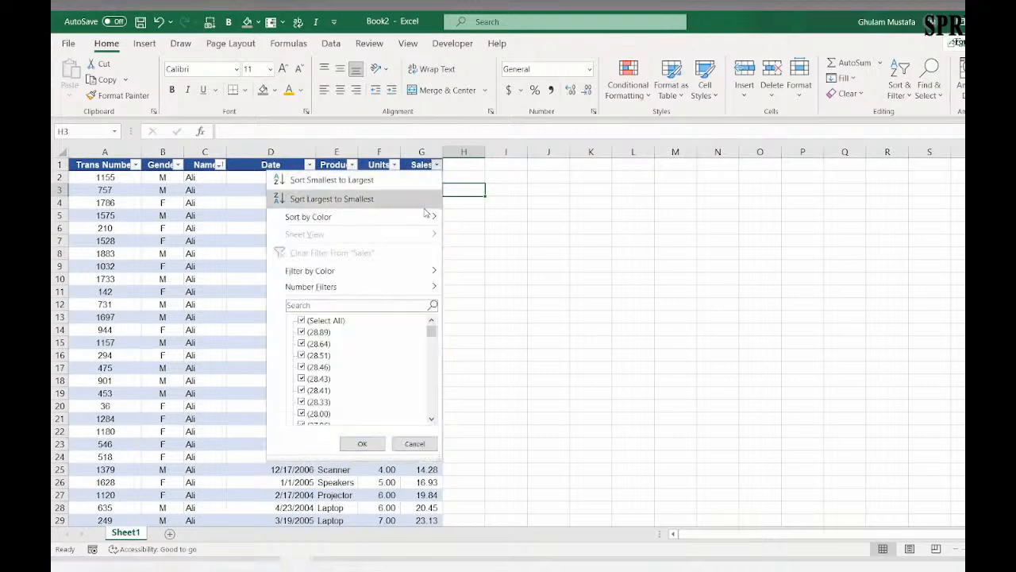
mouse_move(436, 219)
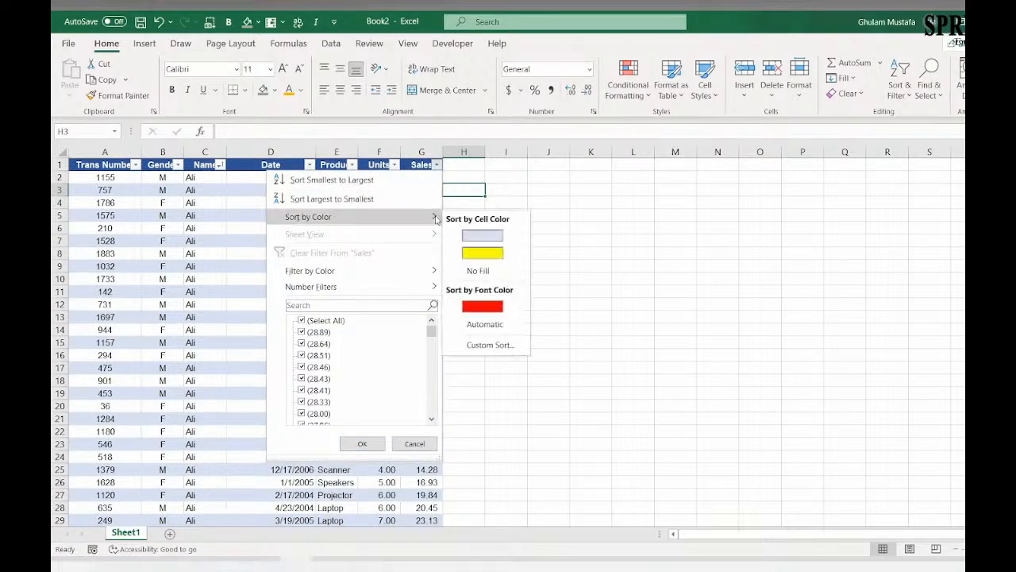
left_click(487, 254)
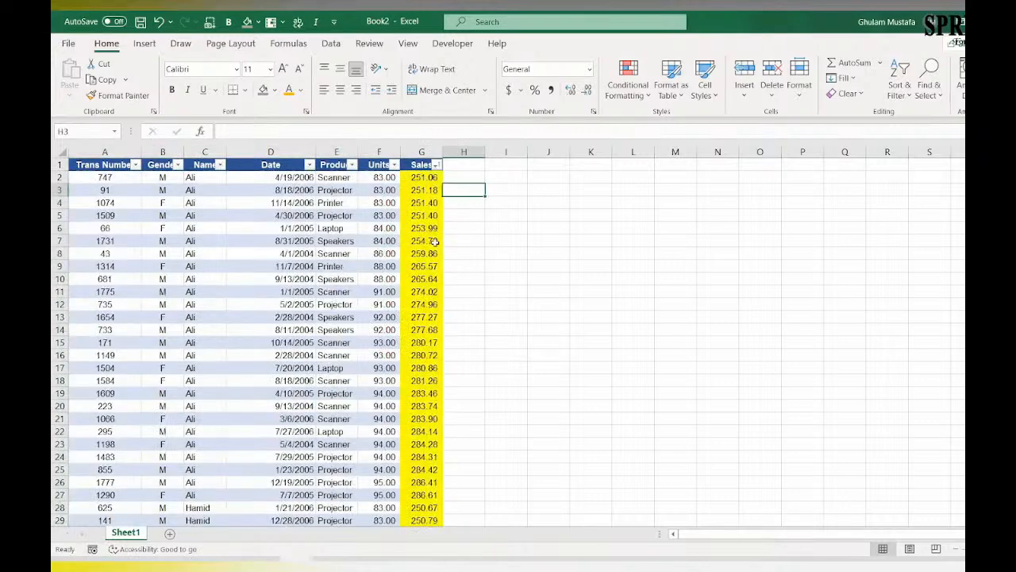
Step: Examine how far the yellow Sales rows extend in the sorted table, and review the column's color sort options
scroll(412, 284, "down", 4)
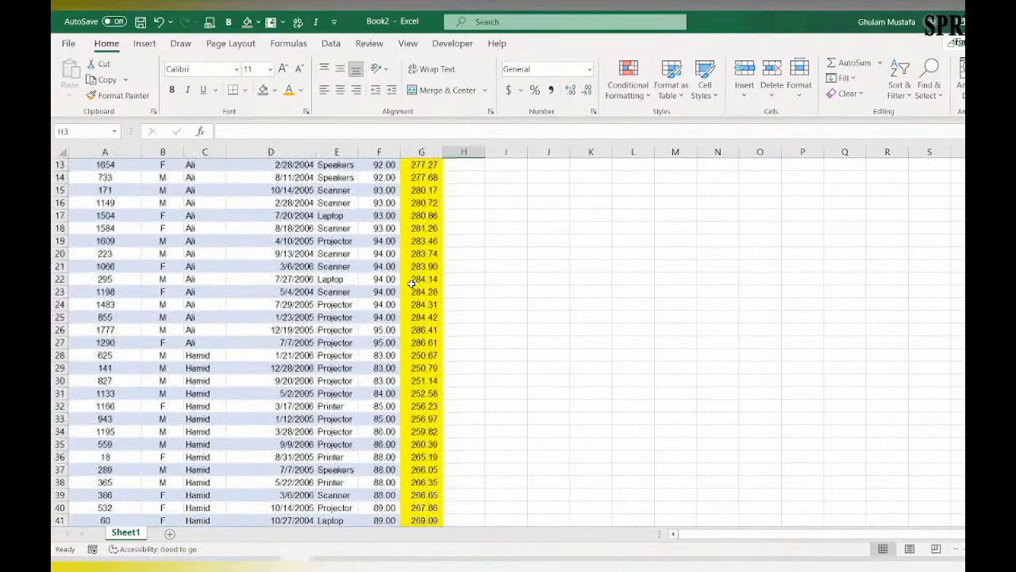
scroll(412, 283, "down", 20)
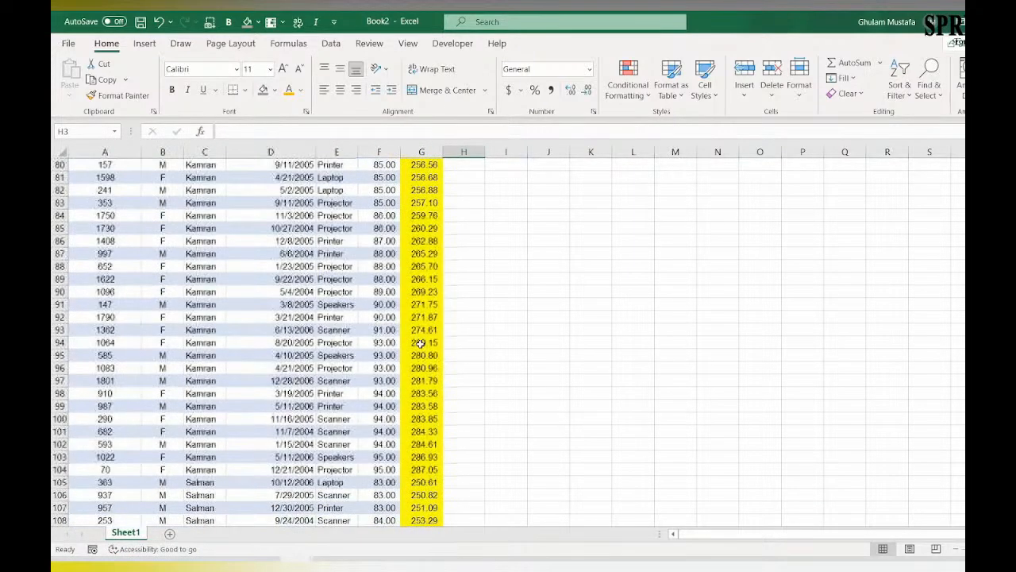
scroll(420, 344, "down", 10)
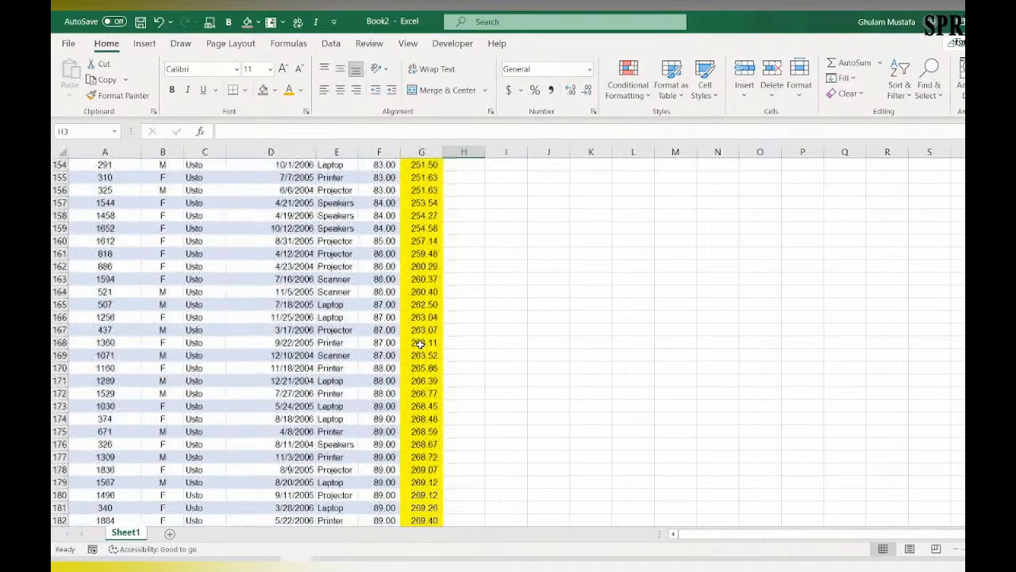
scroll(420, 343, "down", 10)
scroll(420, 343, "down", 12)
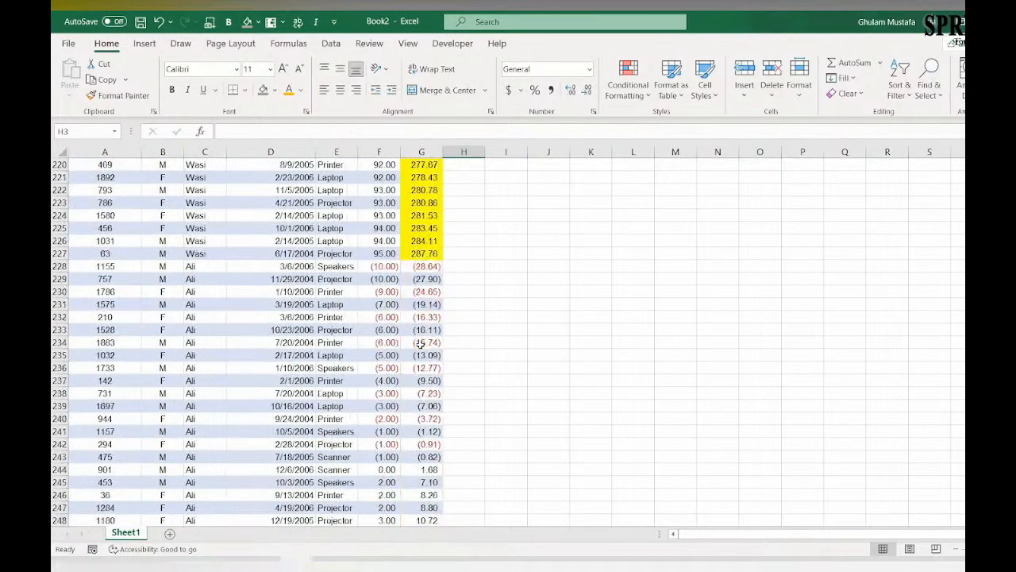
scroll(420, 344, "up", 20)
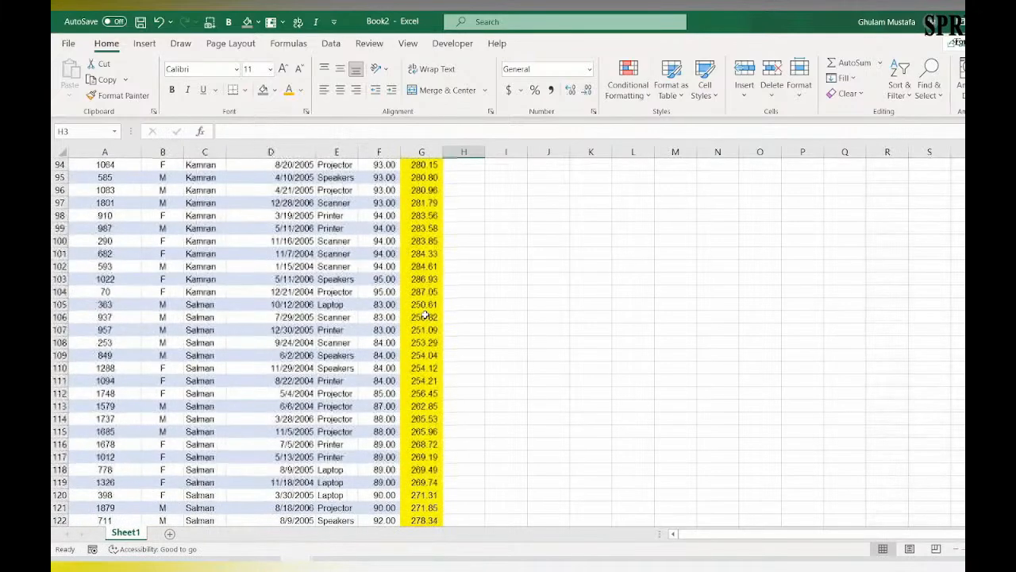
scroll(425, 316, "up", 20)
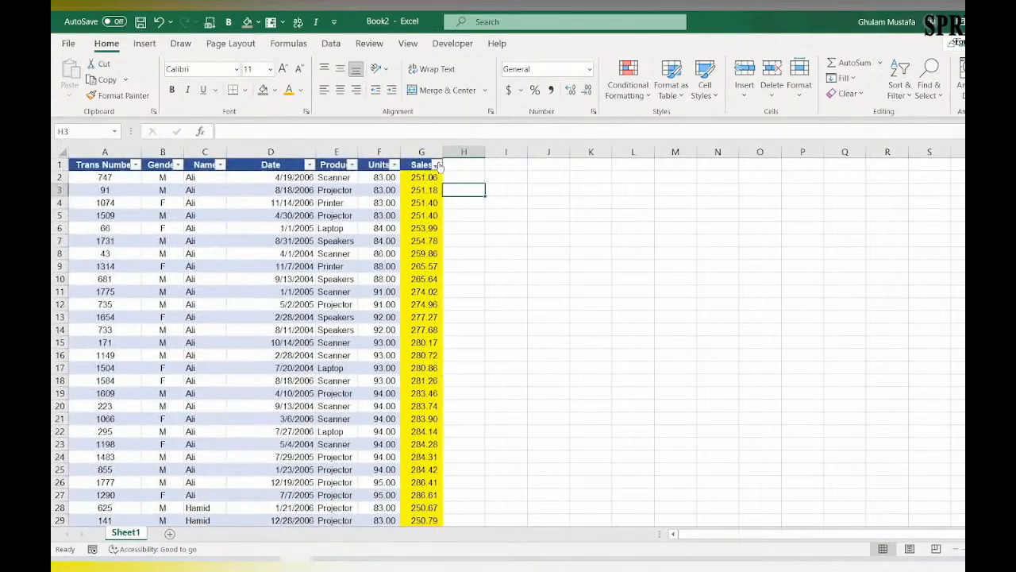
left_click(436, 165)
mouse_move(435, 218)
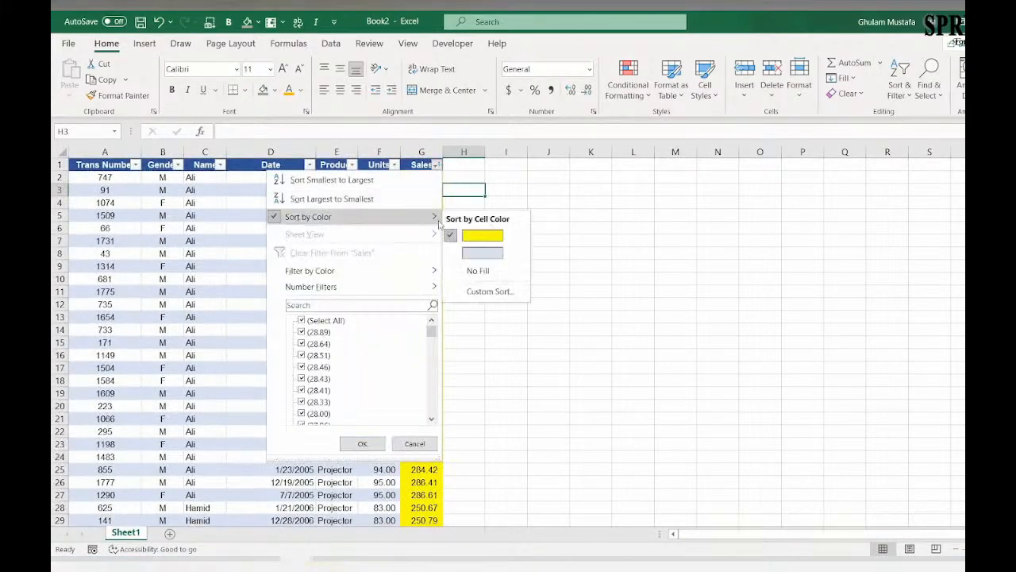
left_click(238, 251)
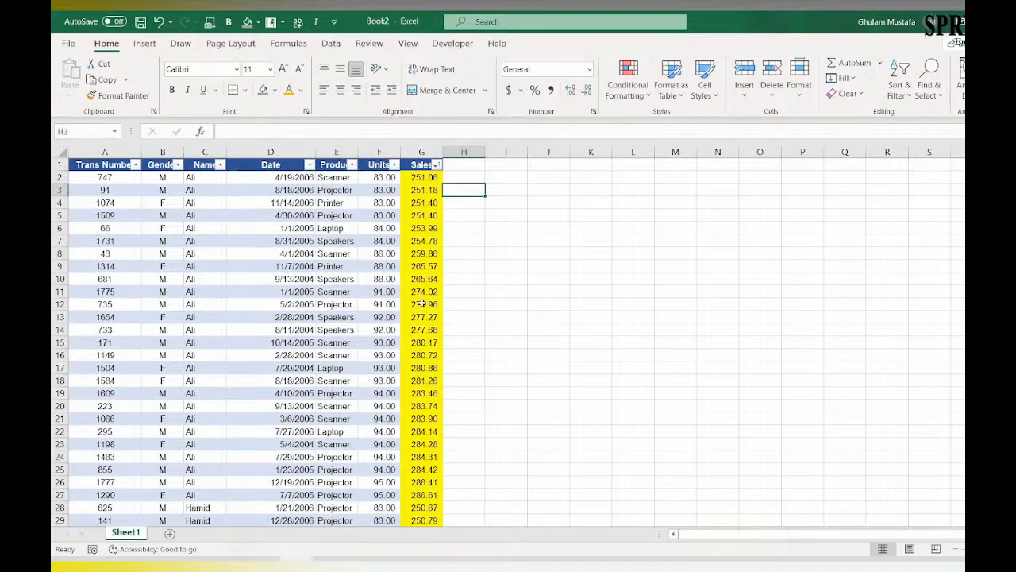
left_click(433, 192)
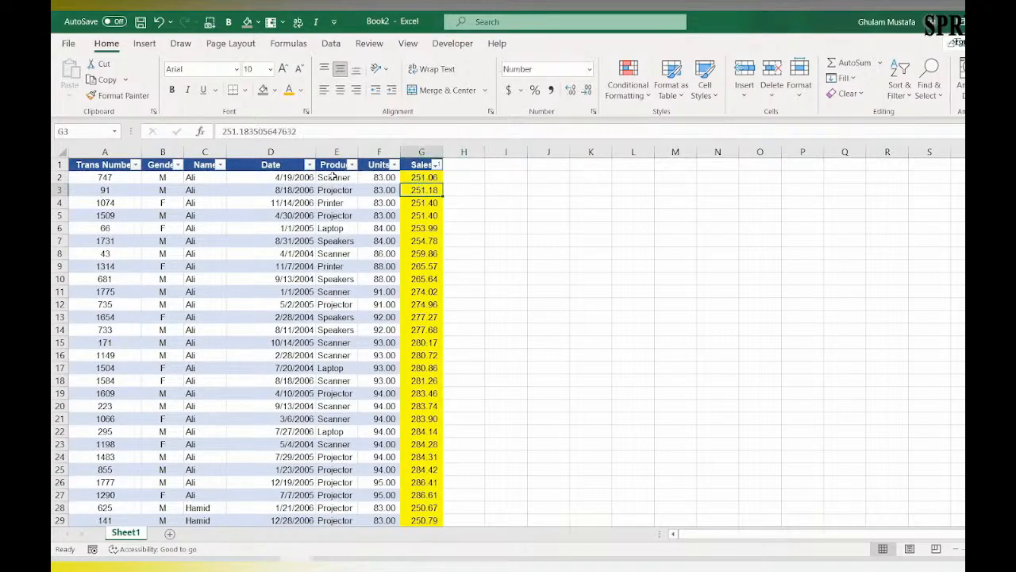
Step: Examine the distinct entries in the Name column's filter list and the entry count for column C
left_click(220, 165)
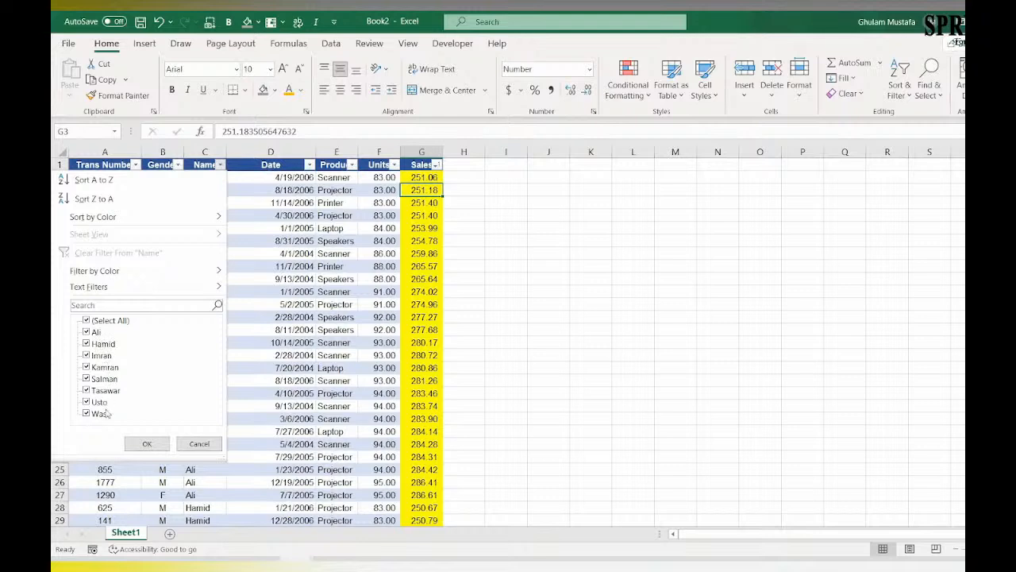
left_click(198, 443)
left_click(208, 342)
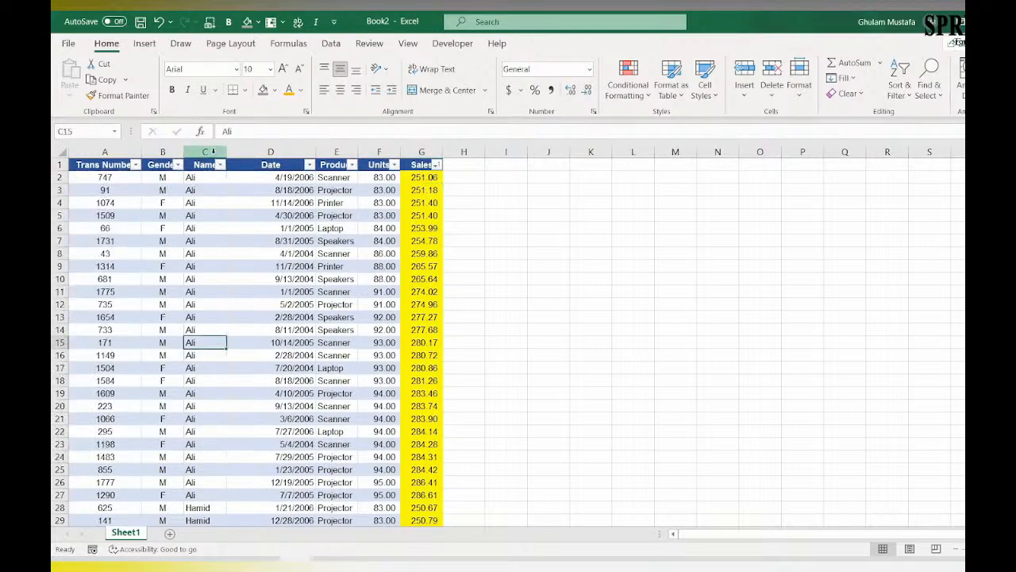
left_click(213, 150)
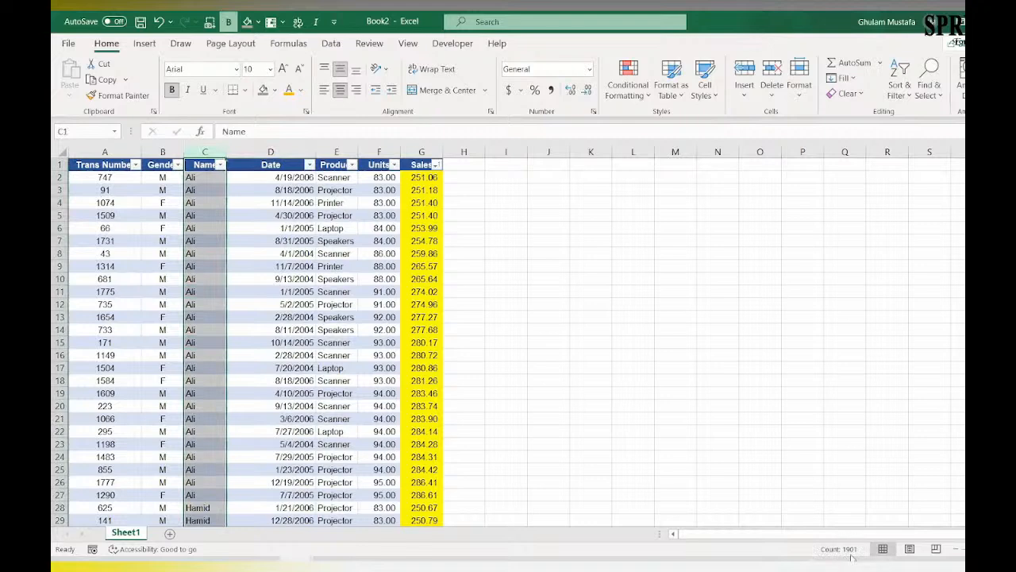
left_click_drag(274, 304, 267, 293)
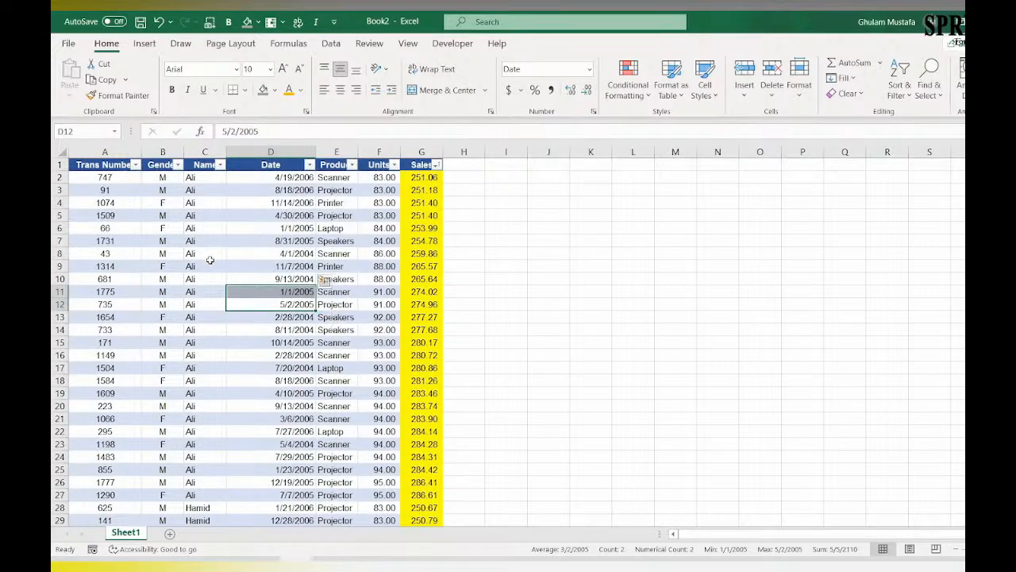
scroll(210, 259, "down", 1)
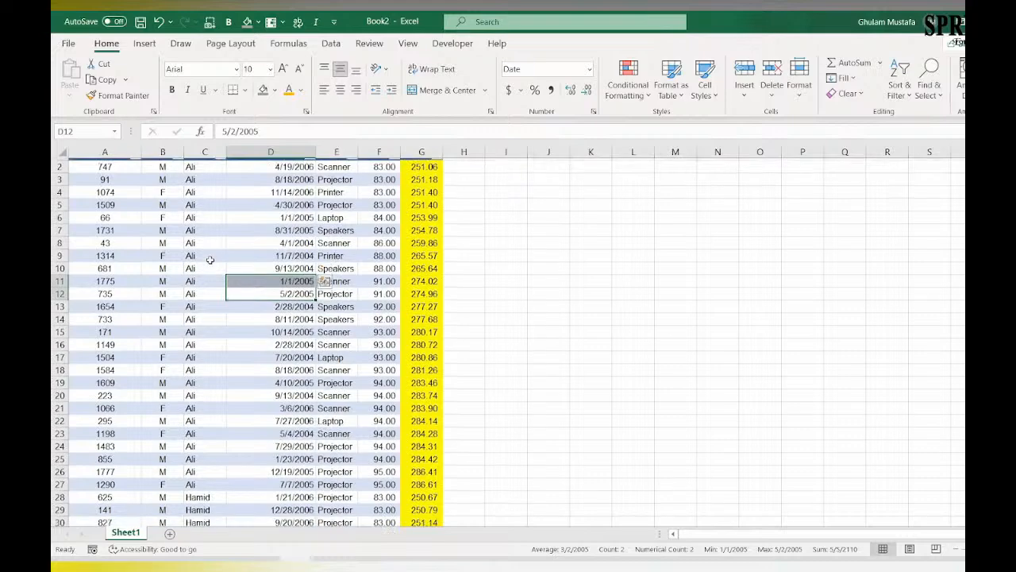
scroll(209, 259, "down", 10)
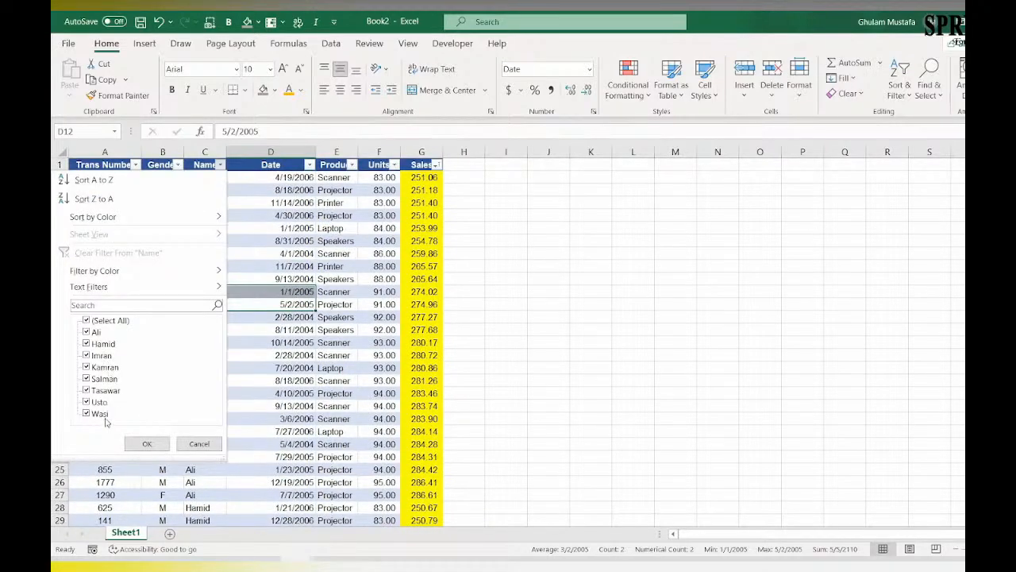
left_click(189, 443)
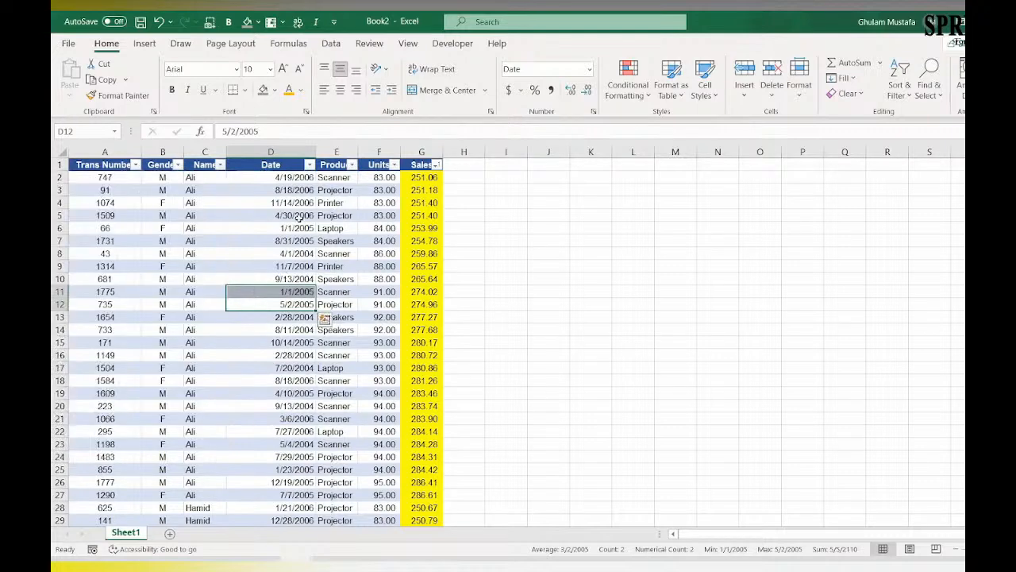
Step: Review the distinct values in the Product and Gender columns' filter lists without applying a filter
left_click(349, 165)
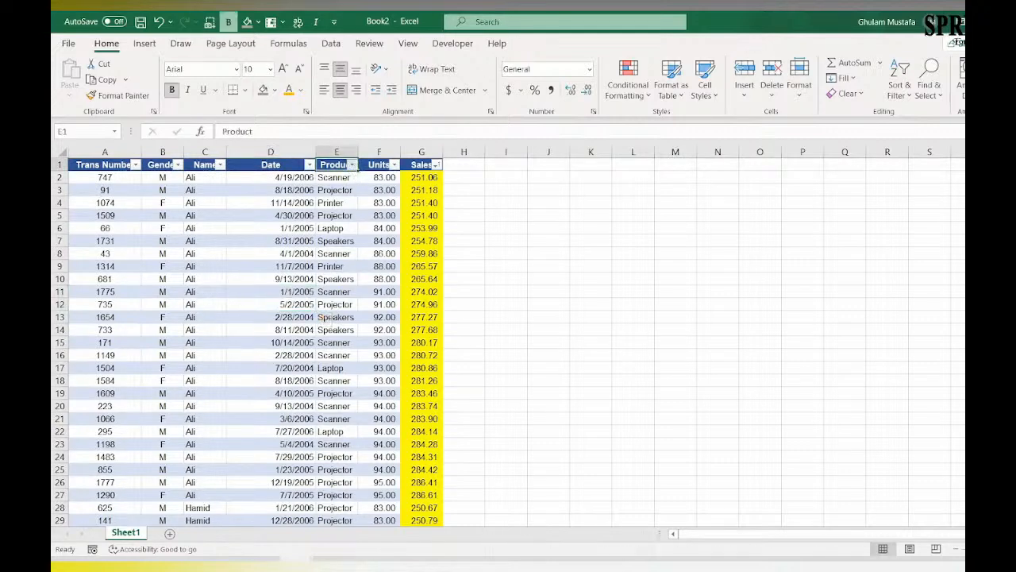
left_click(351, 164)
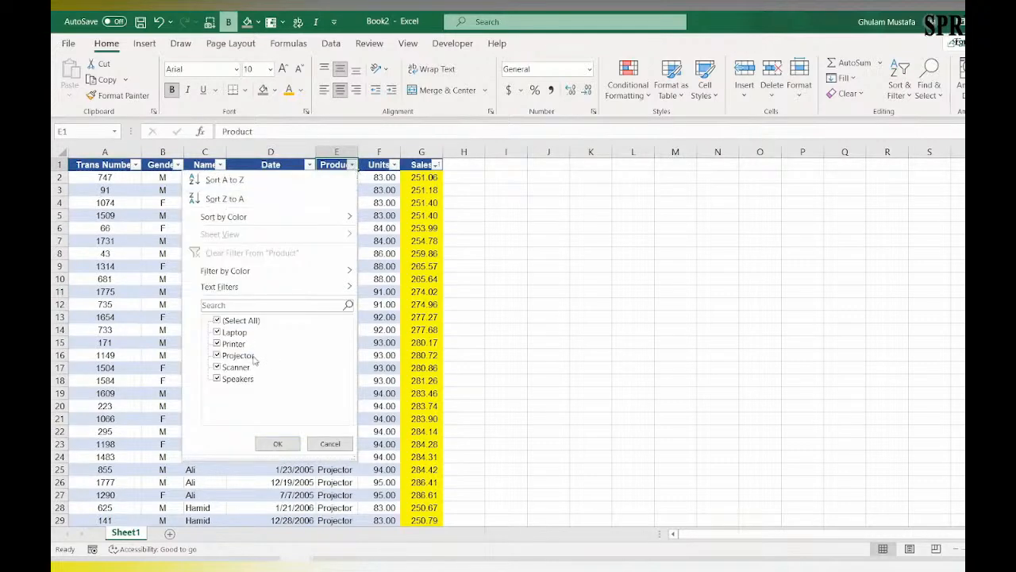
left_click(319, 441)
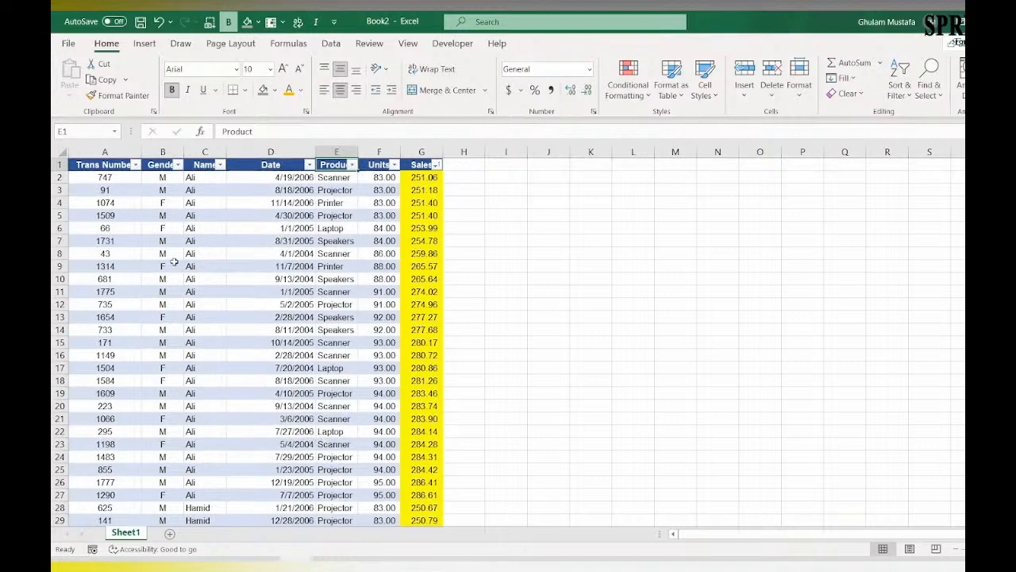
left_click(163, 151)
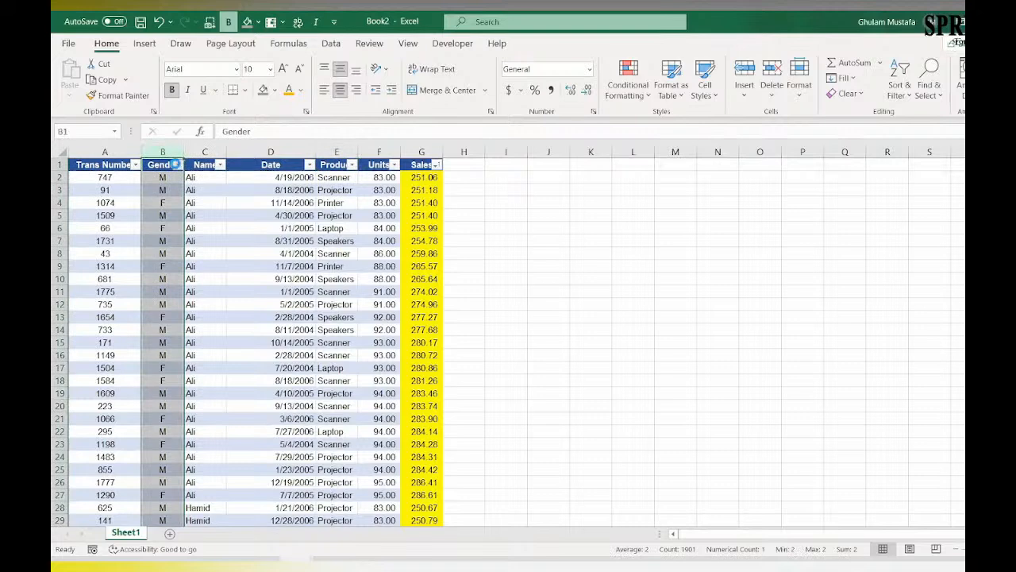
left_click(178, 164)
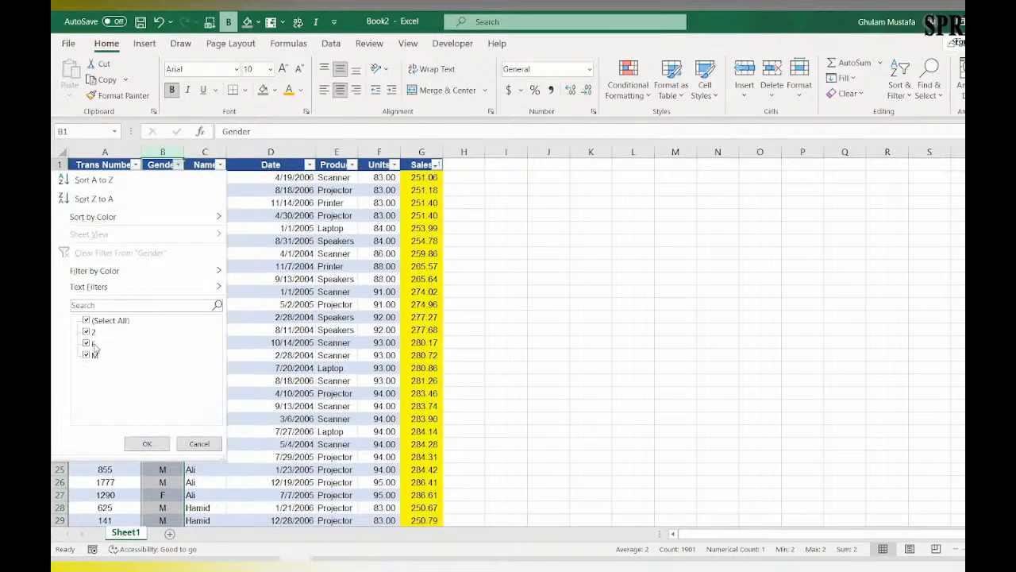
left_click(200, 443)
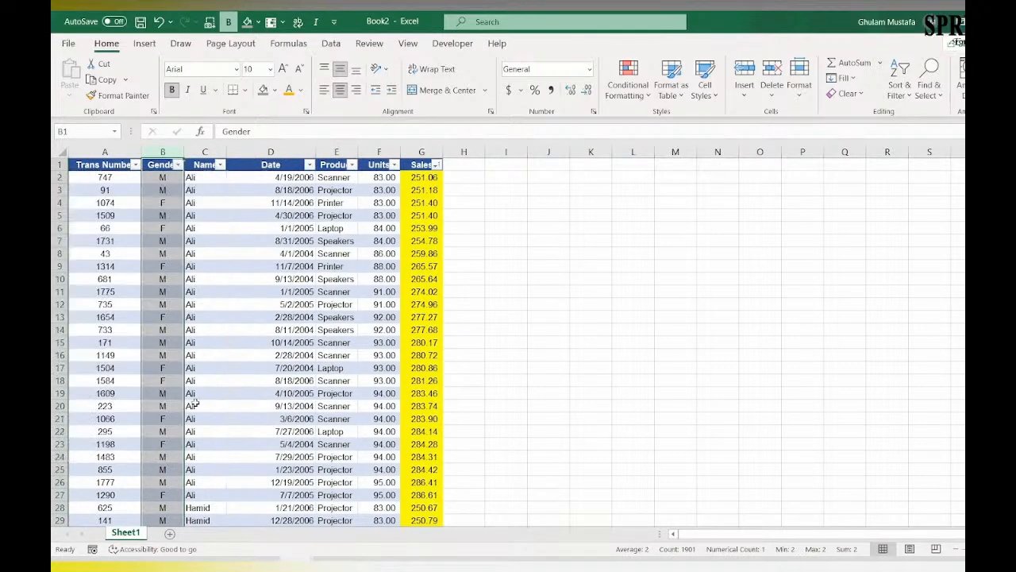
Step: Locate the numeric constants in the Gender column's data with Go To Special after reviewing its filter list
left_click(178, 164)
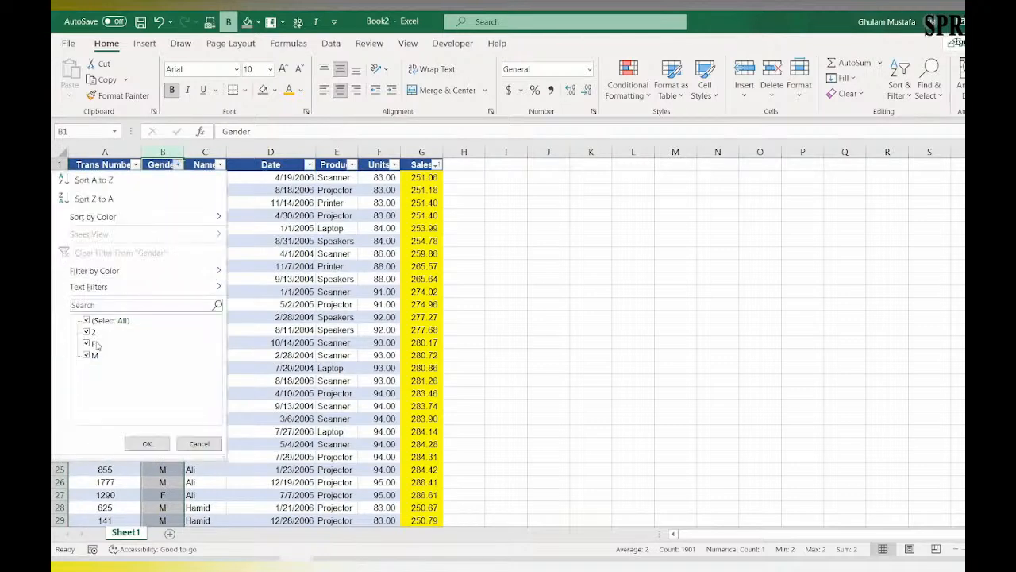
left_click(199, 443)
left_click_drag(163, 190, 163, 177)
left_click(162, 177)
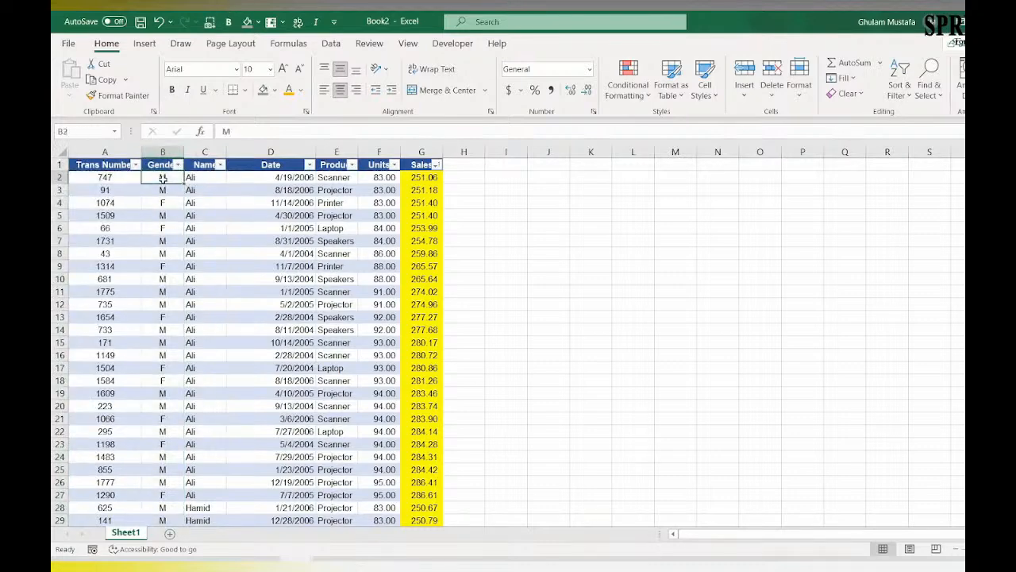
key("ctrl+shift+Down")
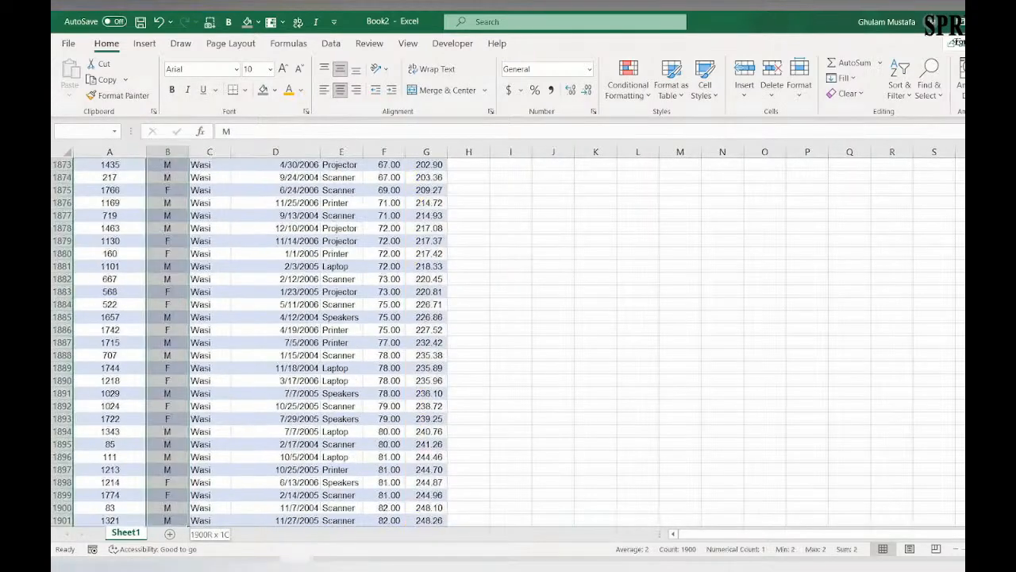
key("F5")
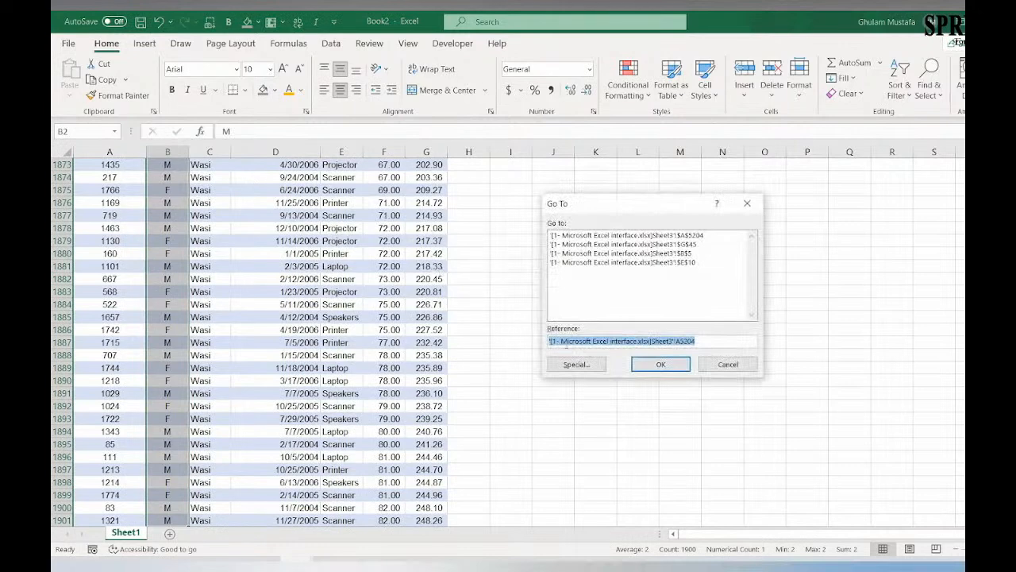
left_click(575, 365)
left_click(569, 229)
left_click(583, 256)
left_click(583, 268)
left_click(582, 294)
left_click(583, 282)
left_click(650, 386)
Step: Shade the numeric Gender cell in row 1558 gray and replace its entry with M
left_click(263, 89)
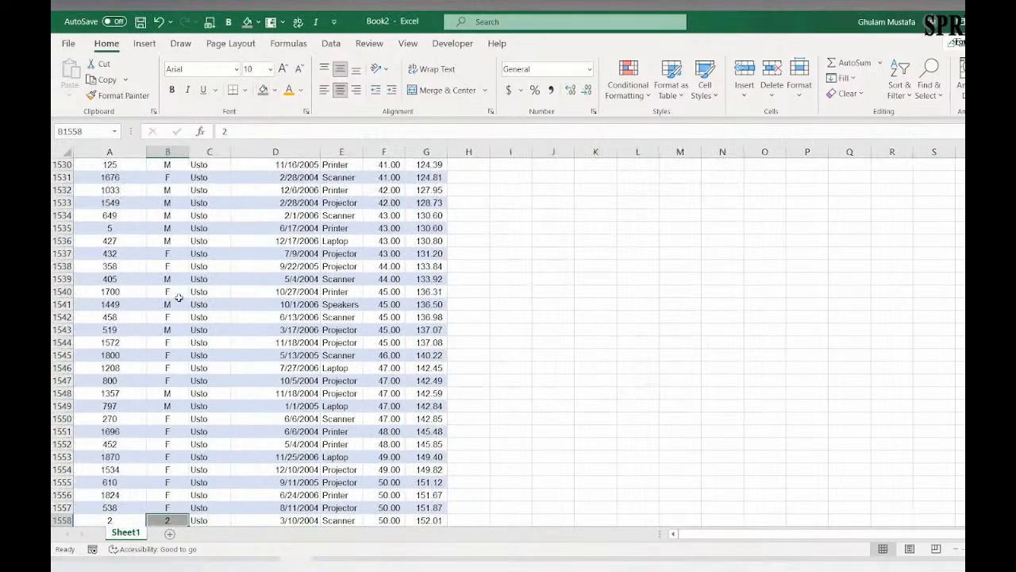
left_click(172, 496)
left_click(173, 518)
key("Caps_Lock")
type("M")
Step: Return to the Gender header and recheck the distinct values in its filter list without applying a filter
left_click(168, 482)
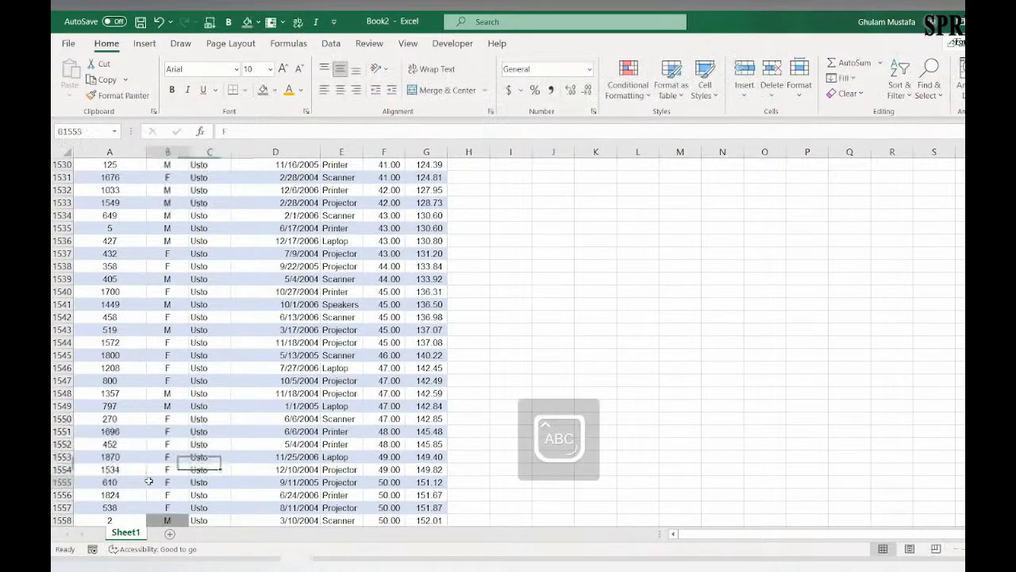
scroll(178, 318, "up", 11)
scroll(177, 312, "up", 15)
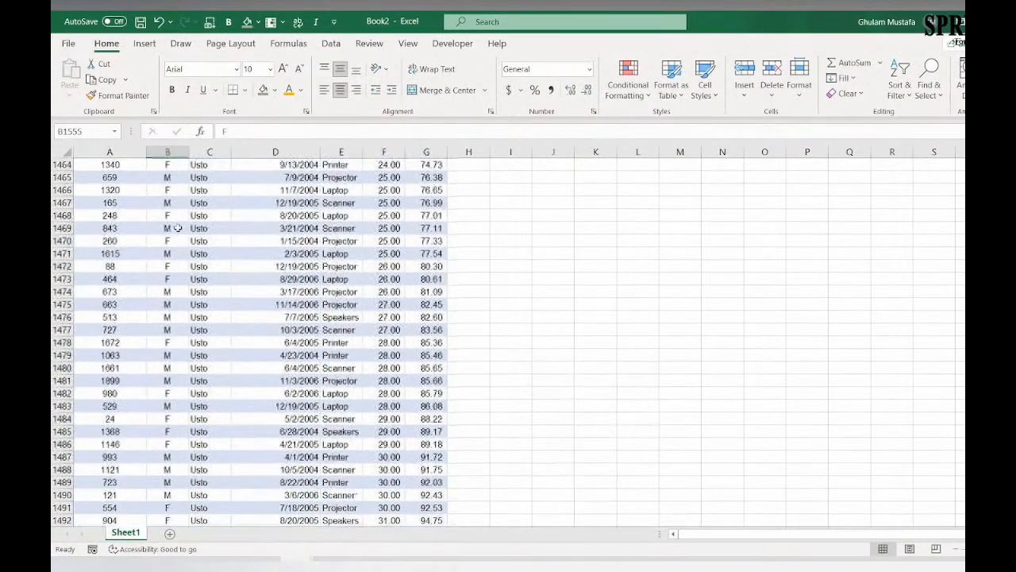
key("ctrl+Up")
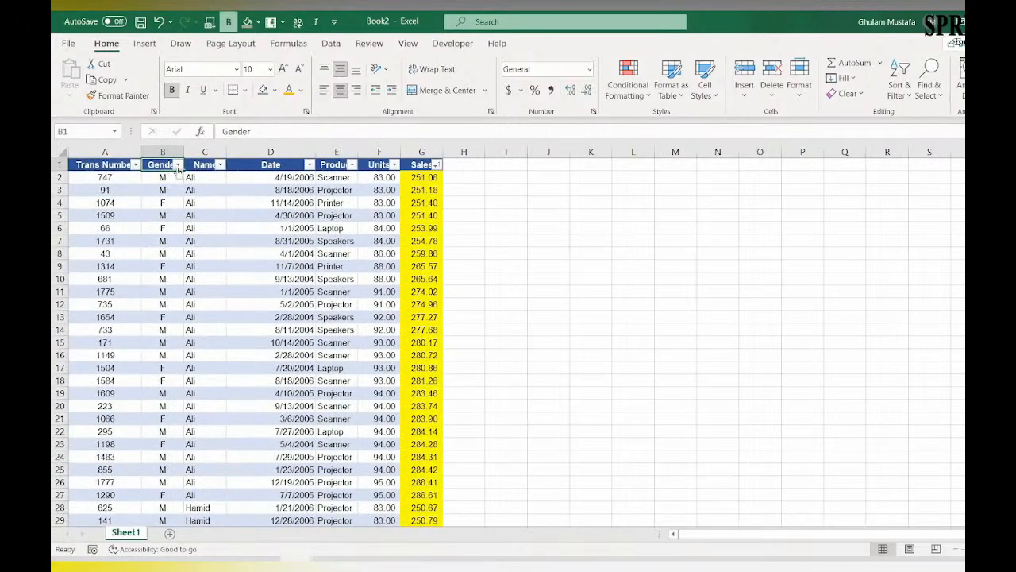
left_click(178, 164)
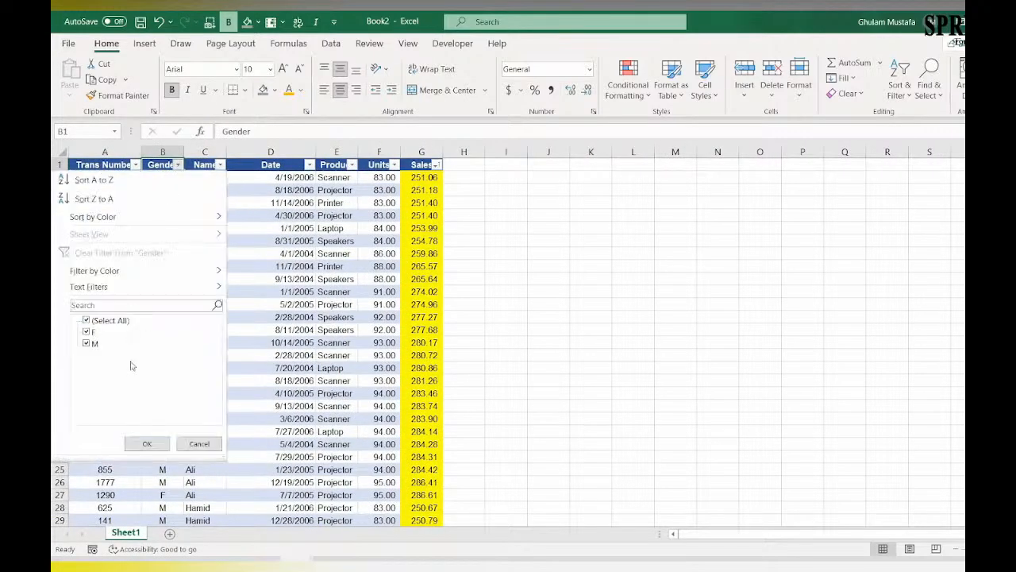
left_click(198, 442)
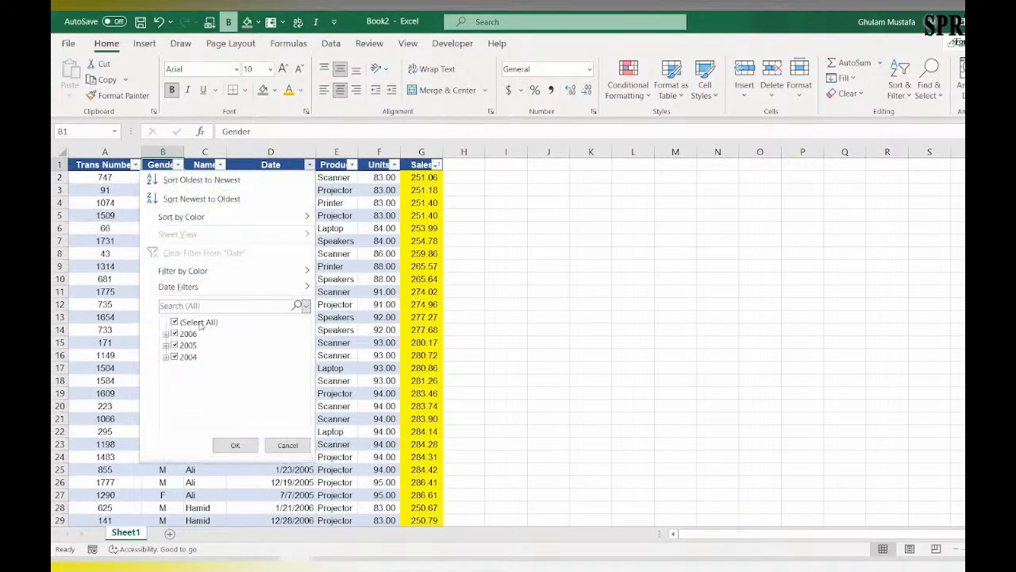
Step: Examine the years and months in the Date column's filter list, and look at the Name column's filter list without applying a filter
left_click(342, 230)
left_click(309, 165)
left_click(165, 334)
scroll(195, 343, "down", 2)
scroll(202, 346, "up", 2)
scroll(207, 350, "down", 2)
scroll(208, 374, "up", 2)
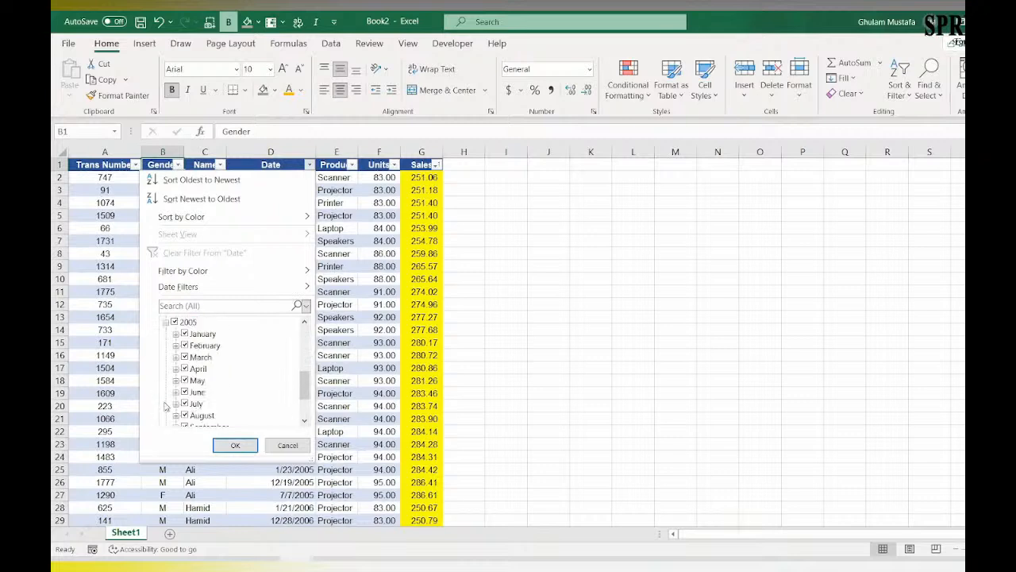
scroll(219, 350, "down", 2)
scroll(214, 373, "up", 2)
scroll(223, 359, "down", 2)
scroll(224, 362, "down", 2)
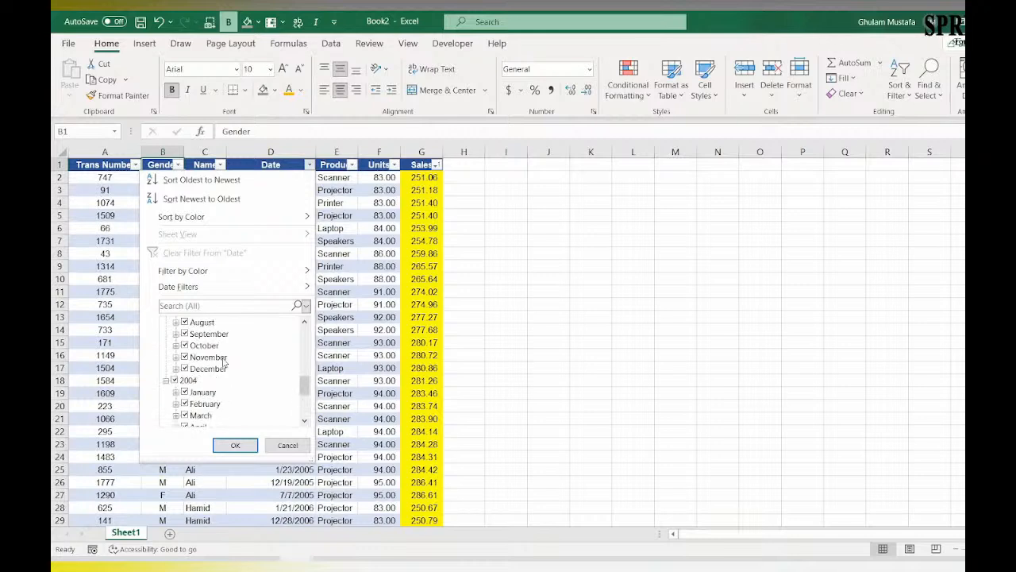
scroll(214, 389, "down", 5)
left_click(285, 444)
left_click(323, 251)
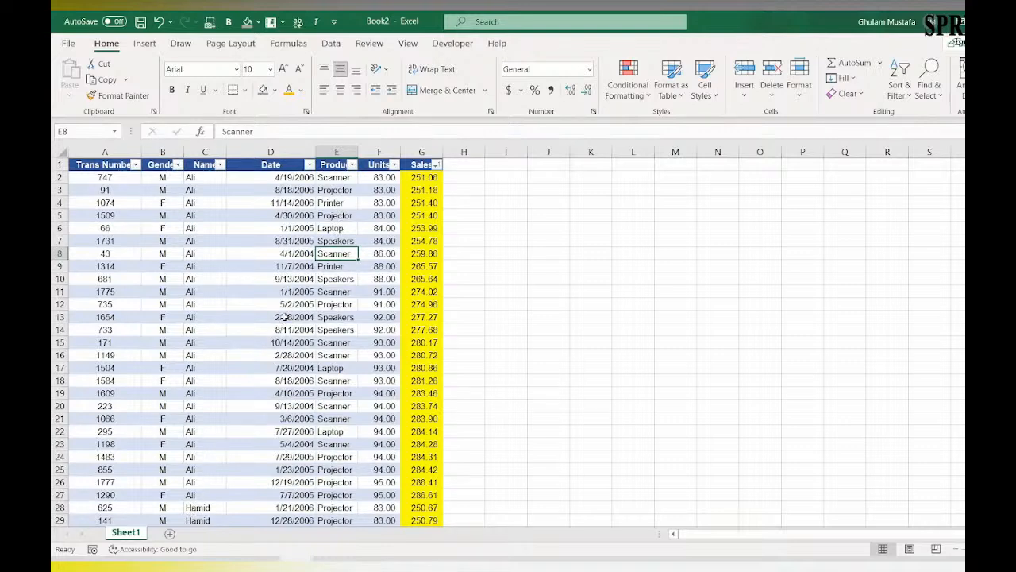
left_click(219, 165)
left_click(199, 443)
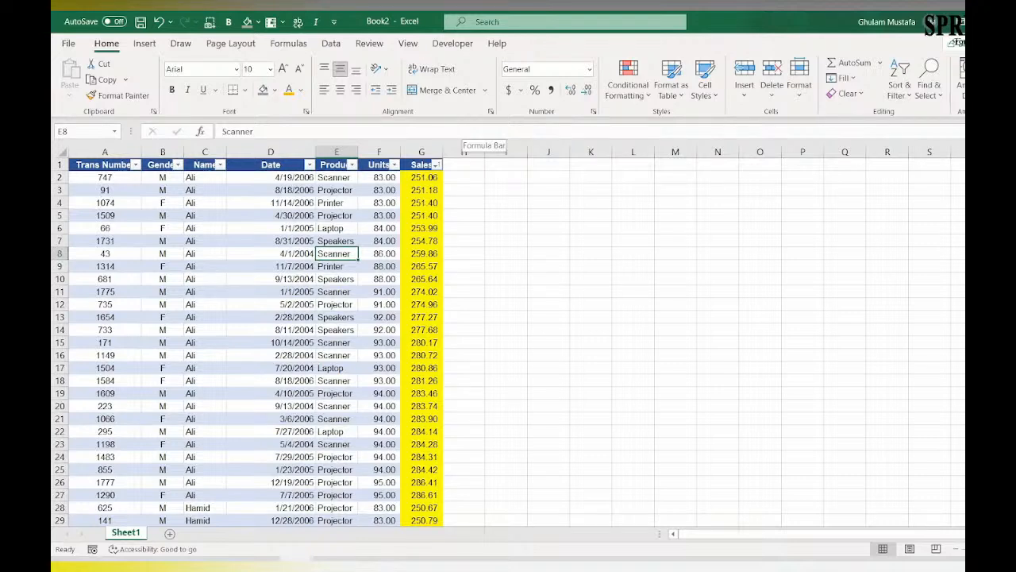
Step: Enter an uppercase note in cell J7 asking for one named person's data for printers only to be emailed
left_click(464, 253)
left_click(548, 241)
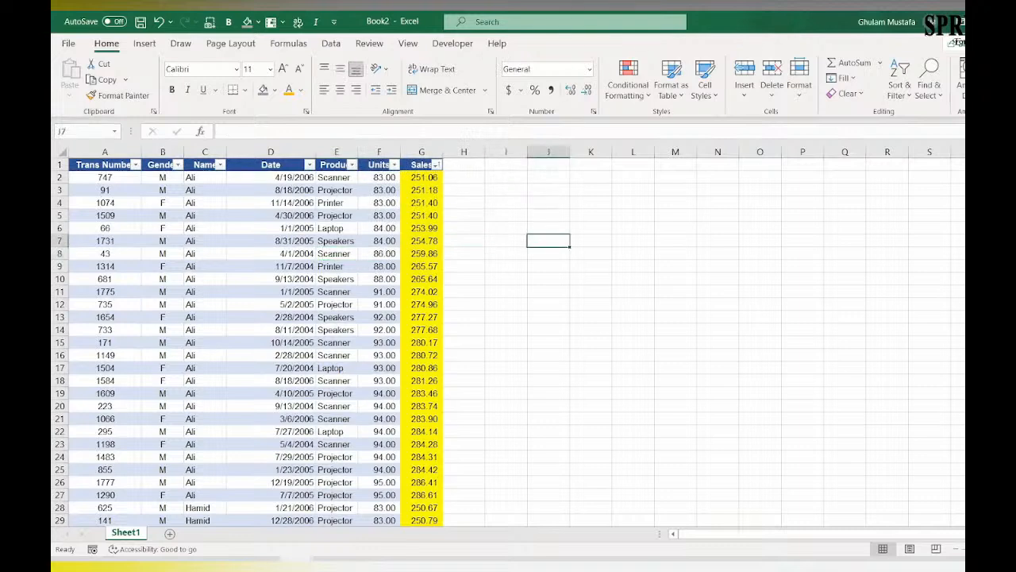
type("PLEA")
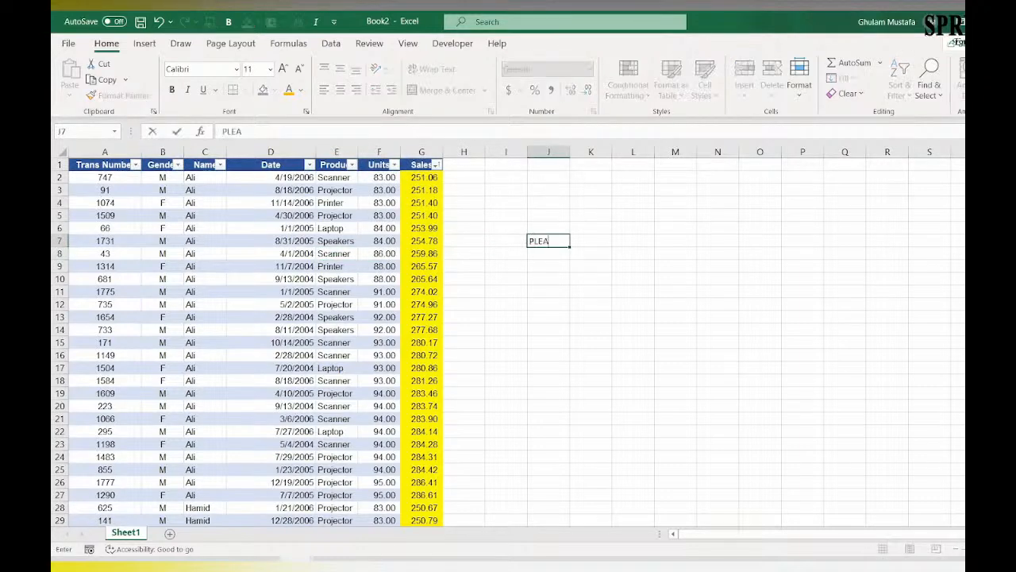
type("SE EMAIL ME AL")
key("BackSpace")
key("BackSpace")
type("ALI")
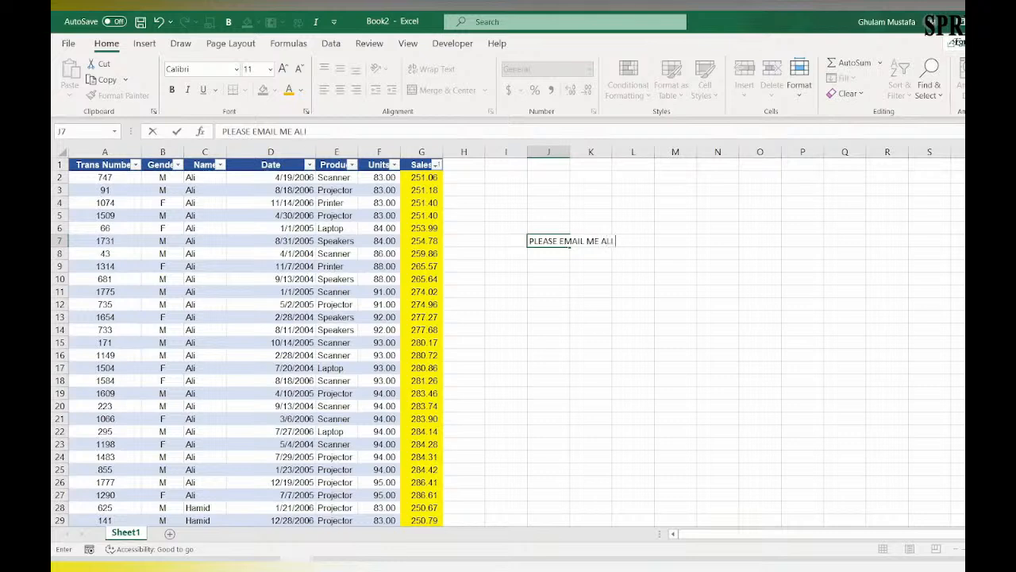
type(" DATA FOR PRINTERS ONLY")
key("Return")
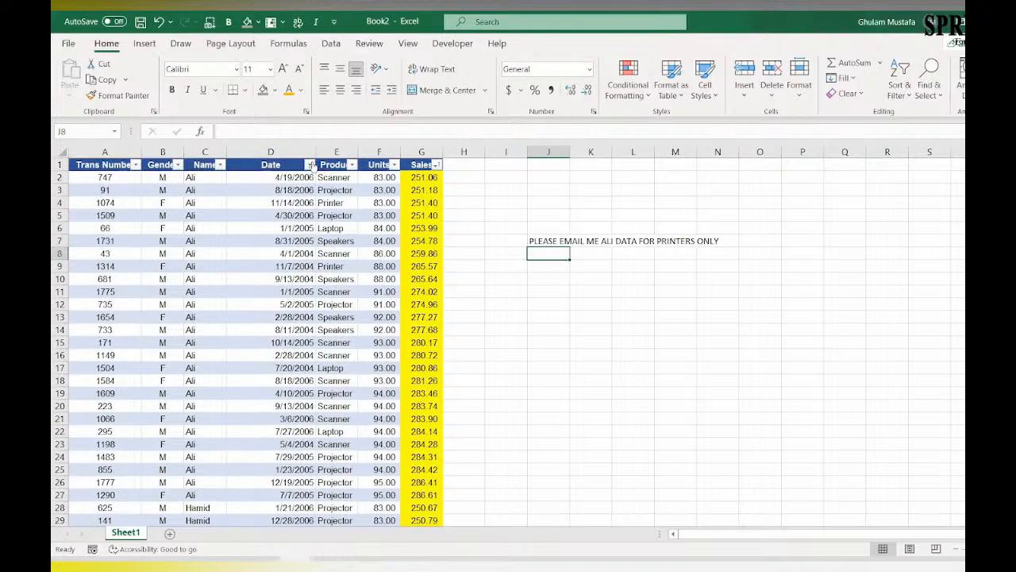
left_click(220, 165)
left_click(220, 165)
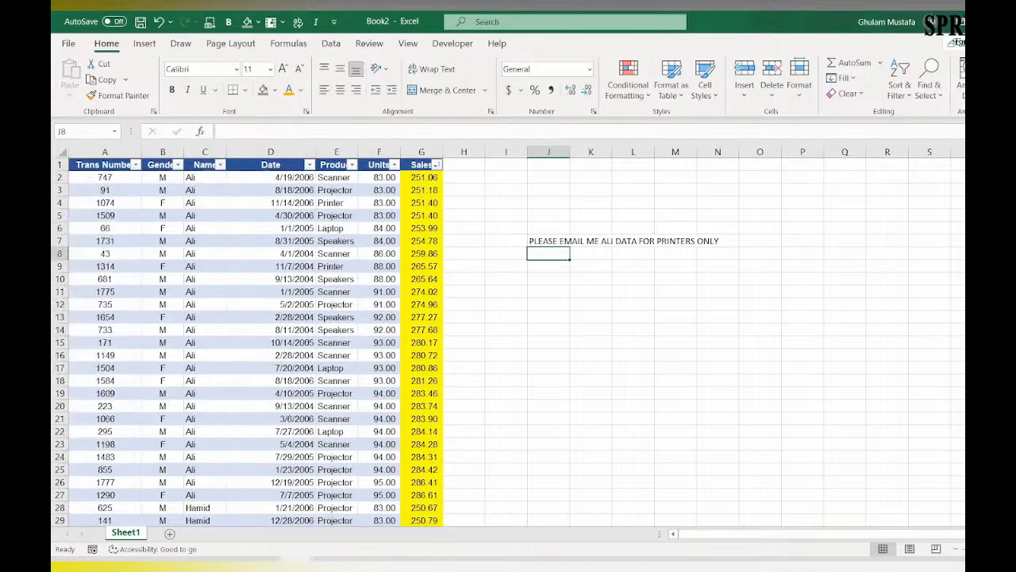
left_click(899, 85)
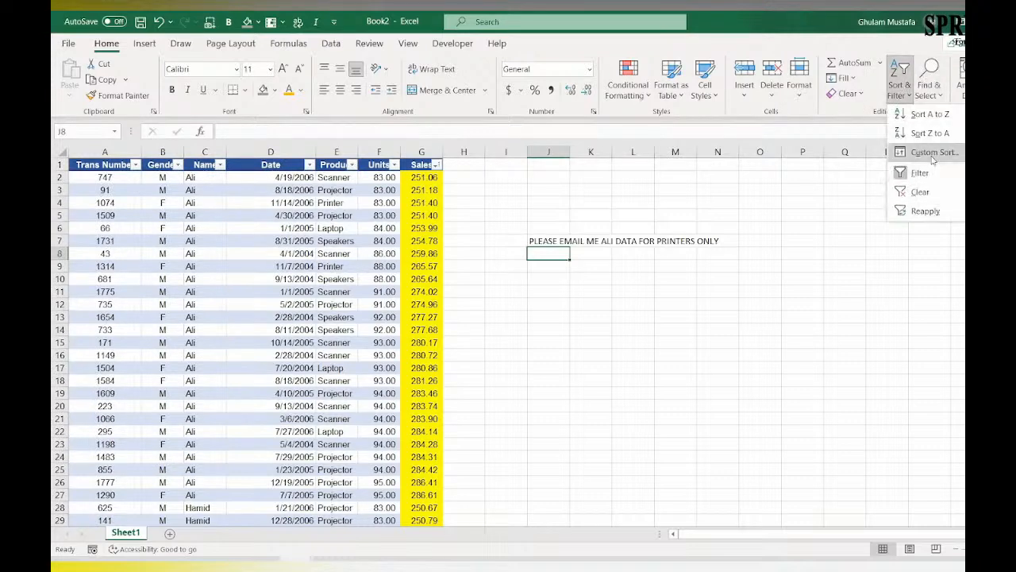
left_click(921, 162)
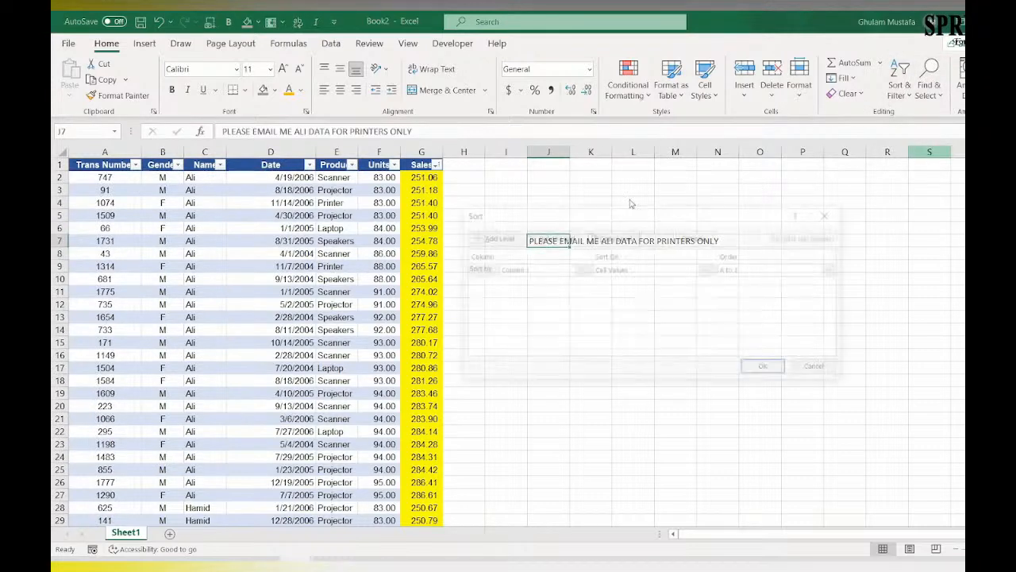
left_click(819, 368)
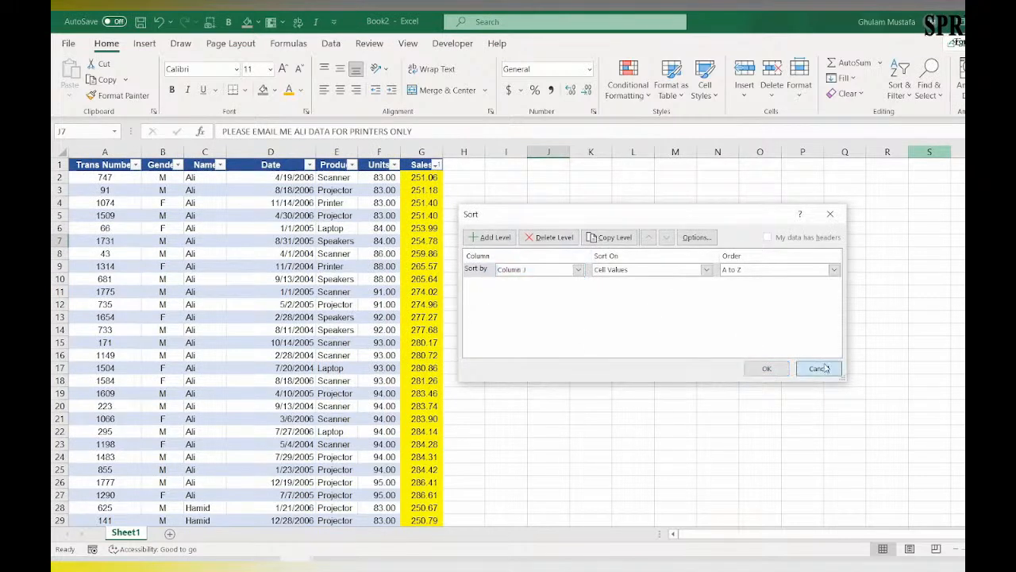
Step: Start a custom sort of the transaction table with Name by cell values, A to Z, as the first level
left_click(301, 270)
left_click(899, 85)
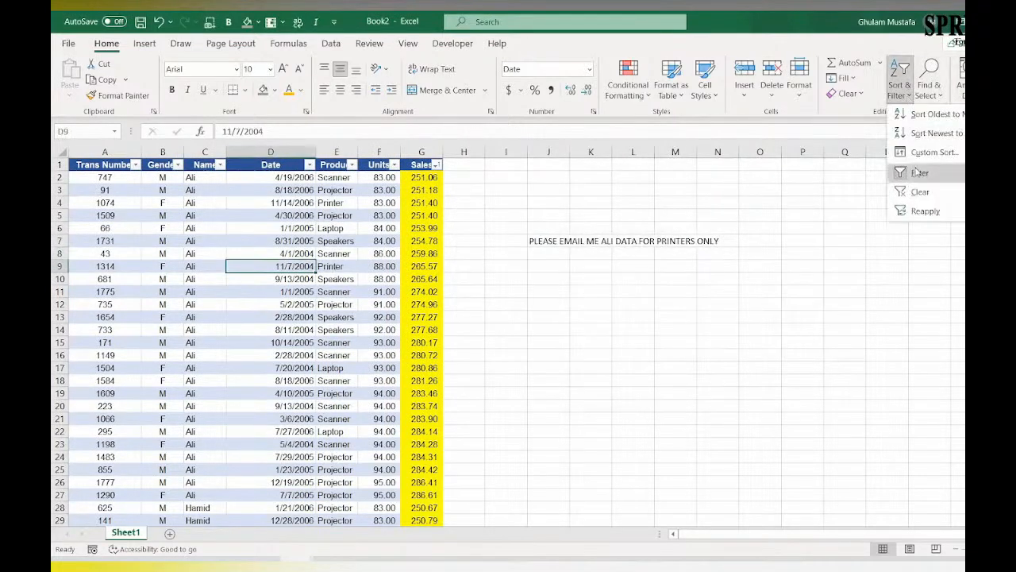
left_click(927, 154)
left_click(556, 269)
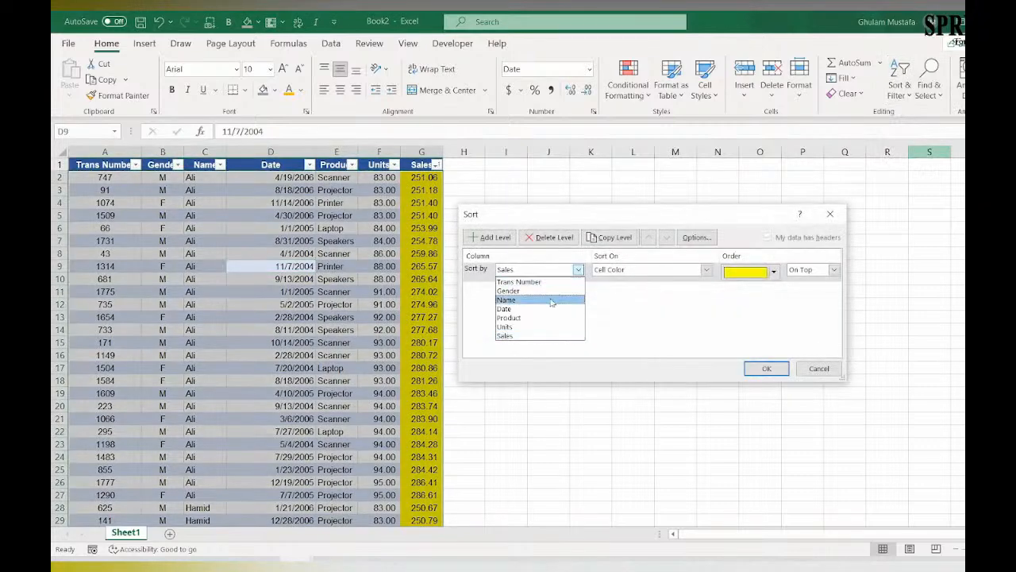
left_click(550, 300)
left_click(798, 270)
left_click(696, 272)
left_click(671, 274)
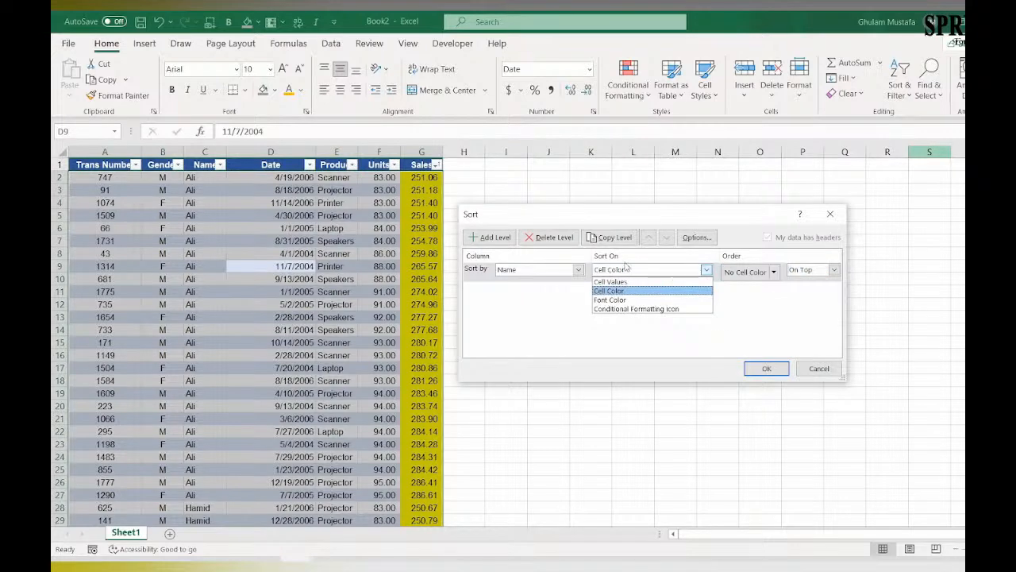
left_click(657, 283)
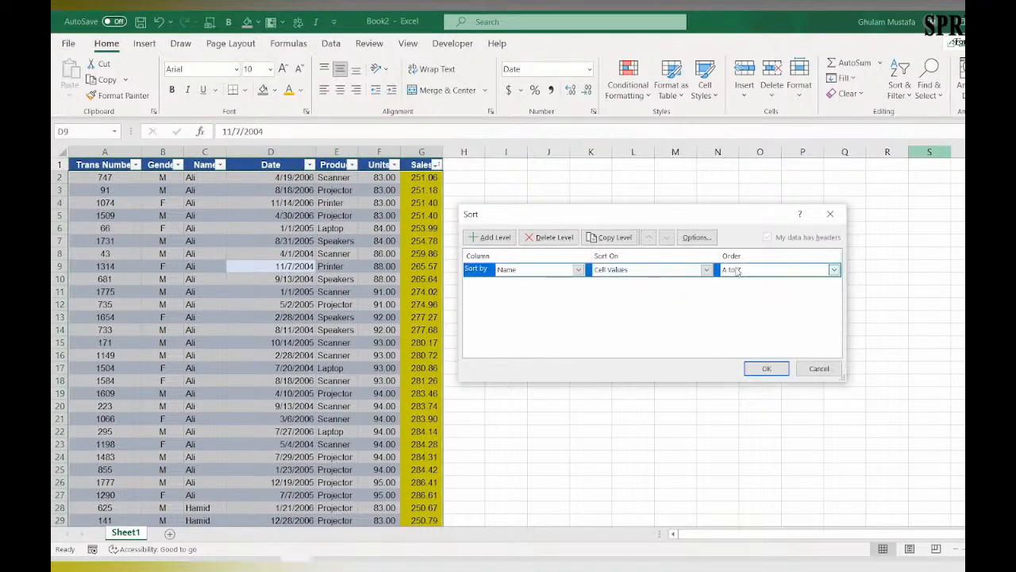
Step: Add a second sort level on Product by cell values from Z to A and apply the sort
left_click(492, 237)
left_click(538, 283)
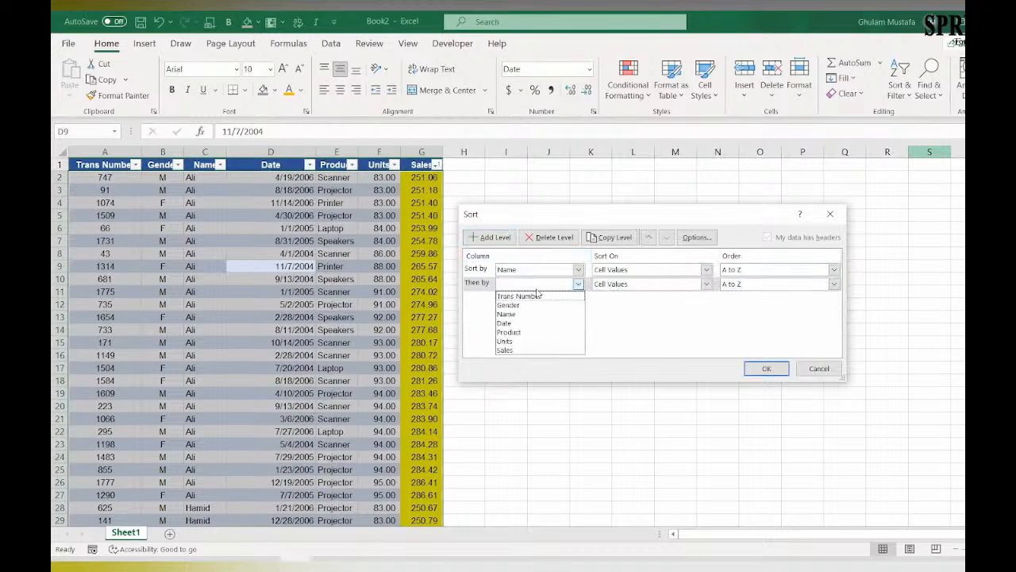
left_click(540, 332)
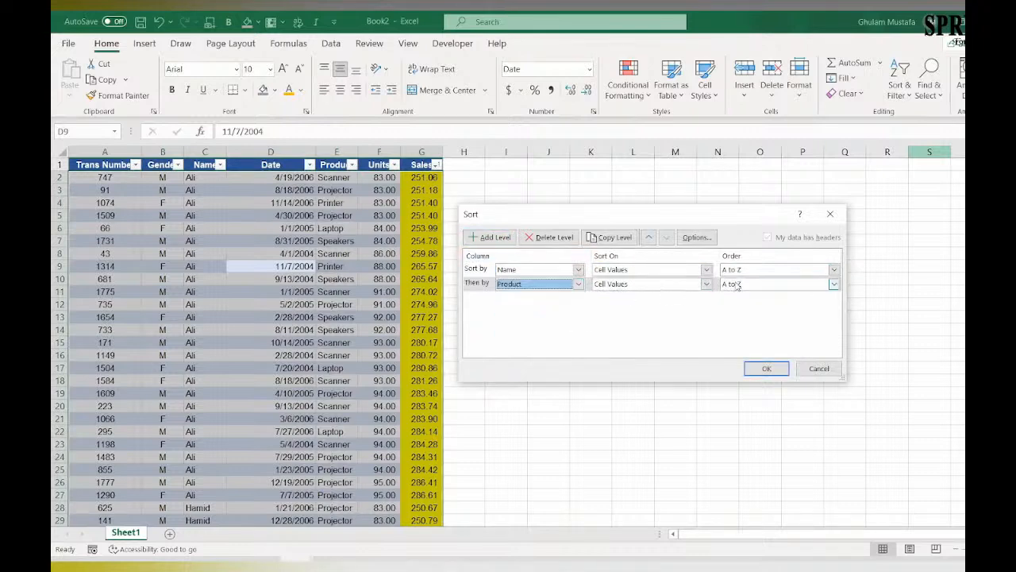
left_click(761, 284)
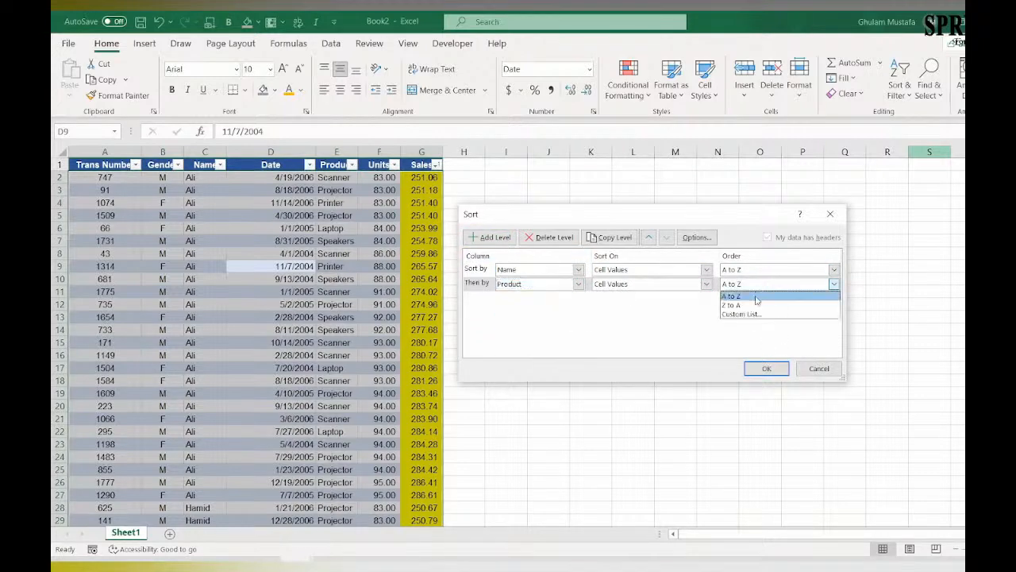
left_click(756, 303)
left_click(766, 368)
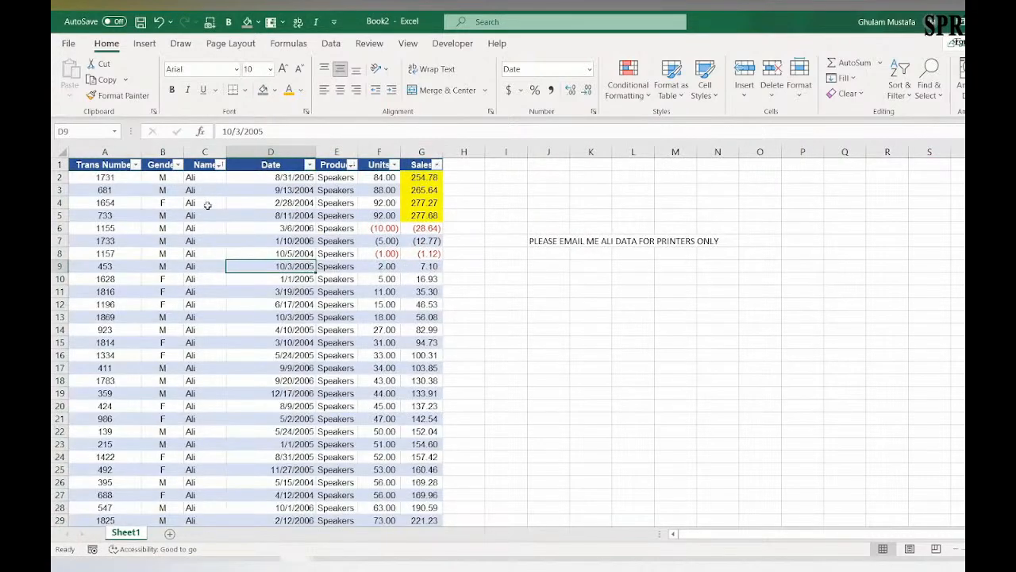
Step: Examine how the products are grouped within the first name in the sorted table, and return to the Product header
scroll(202, 204, "down", 7)
scroll(329, 269, "down", 20)
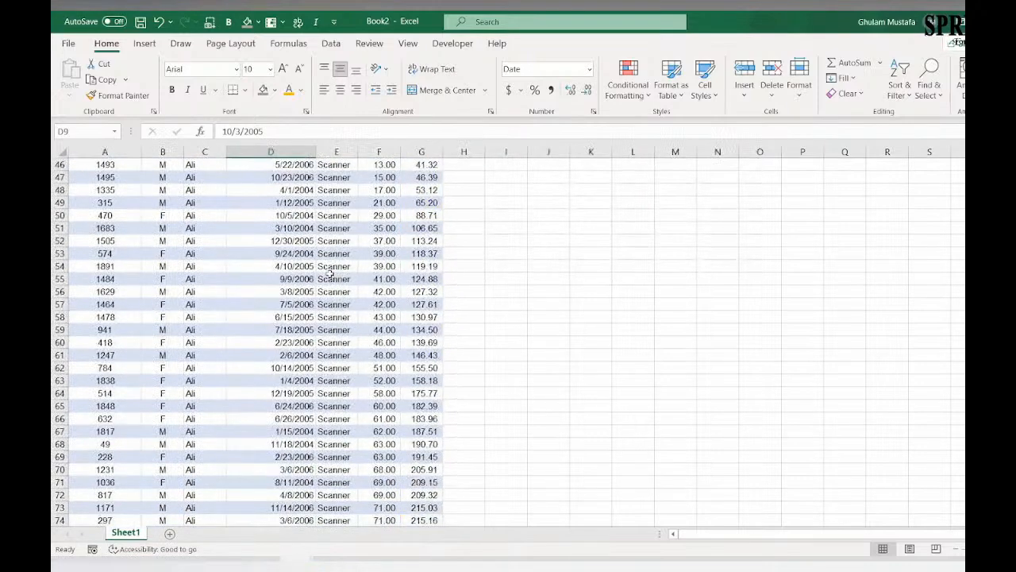
scroll(333, 283, "down", 13)
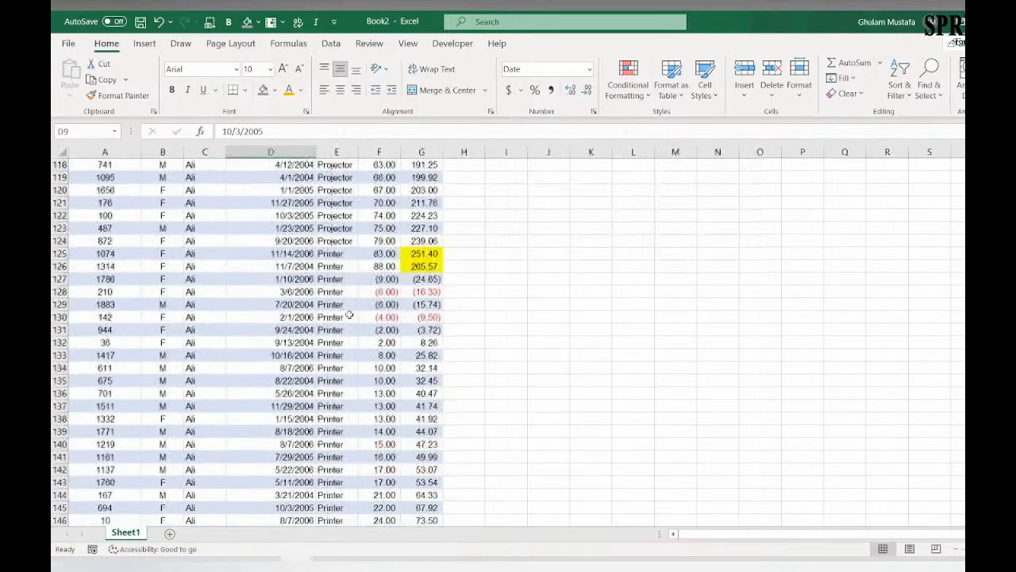
scroll(343, 284, "up", 20)
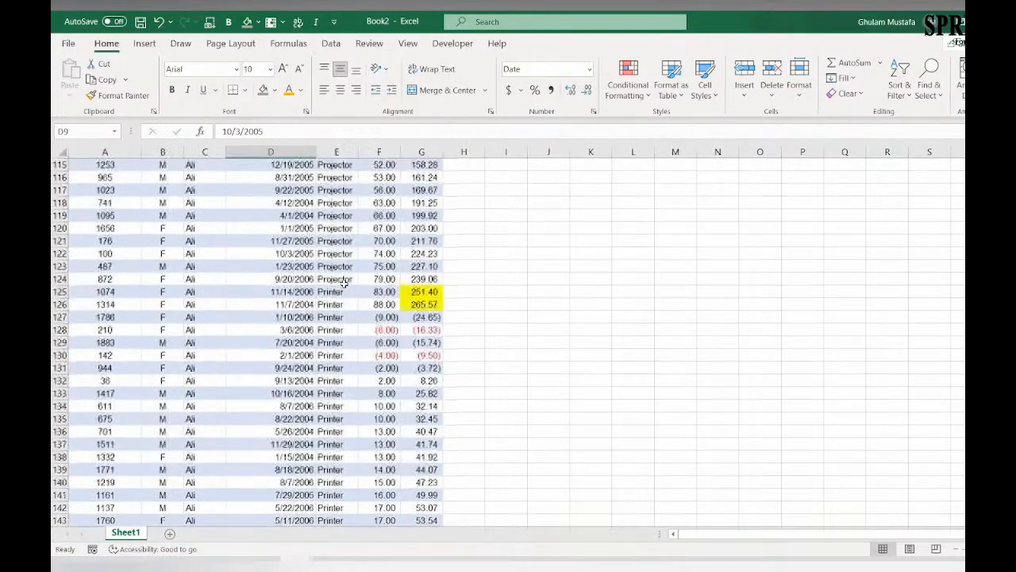
scroll(322, 258, "up", 17)
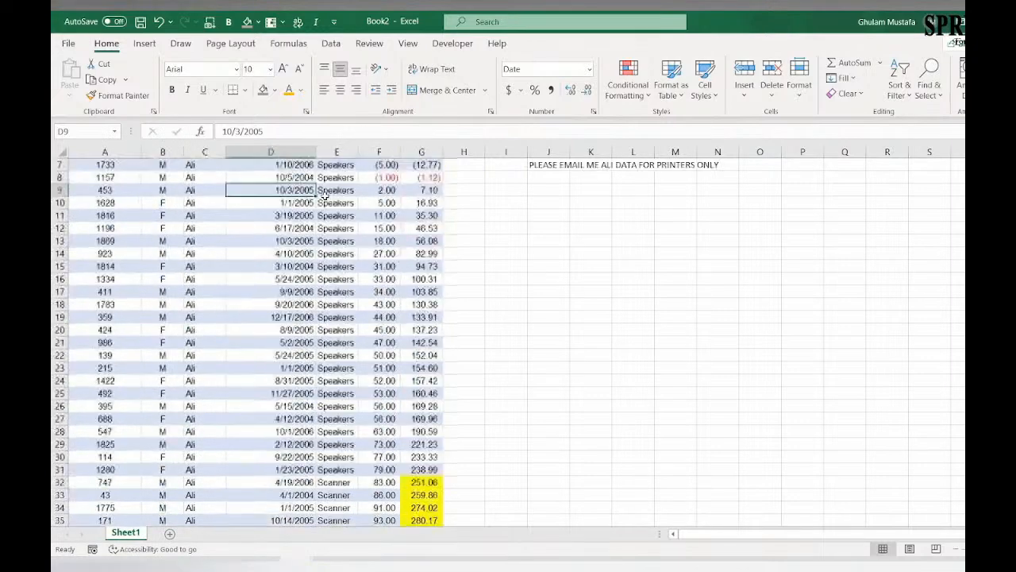
left_click(338, 165)
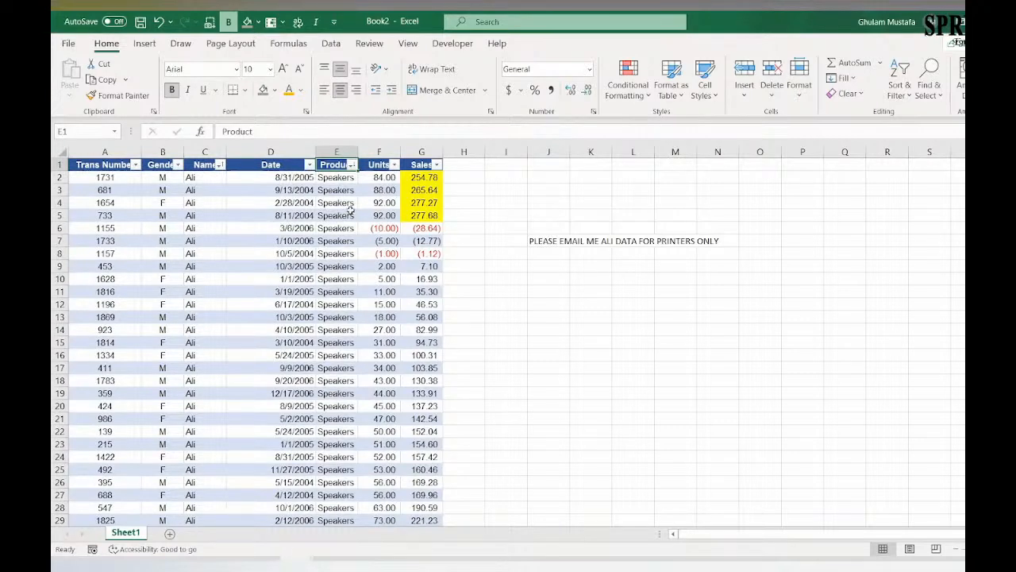
Step: Filter the Product column of the transaction table to show only Printer
left_click(351, 164)
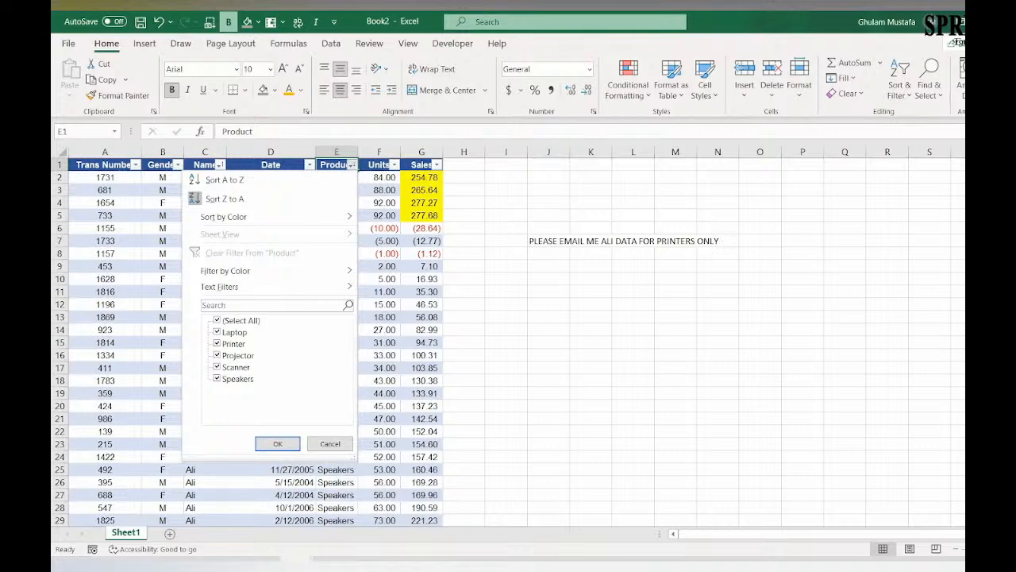
left_click(216, 332)
left_click(217, 355)
left_click(217, 367)
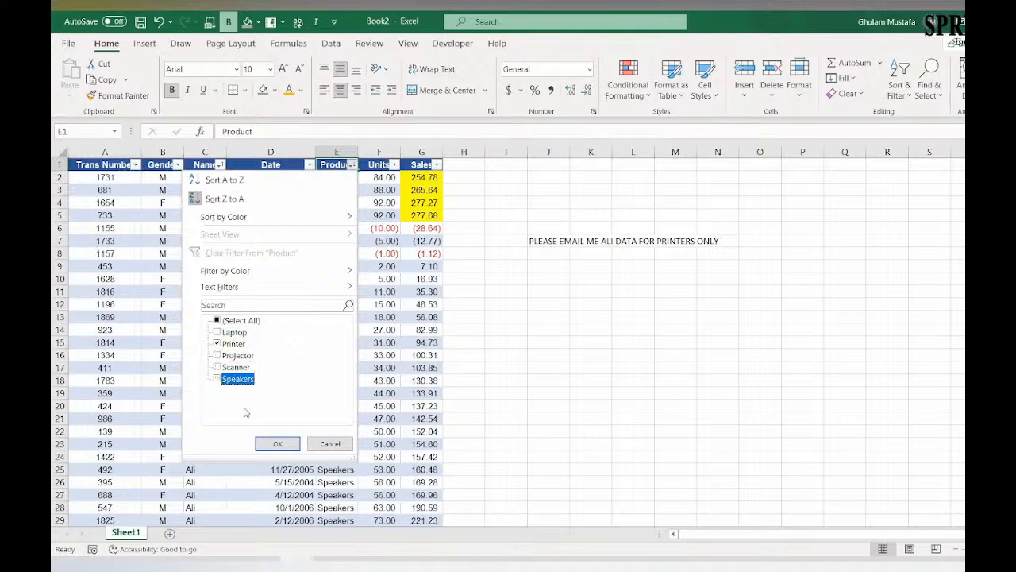
left_click(277, 443)
scroll(278, 439, "down", 15)
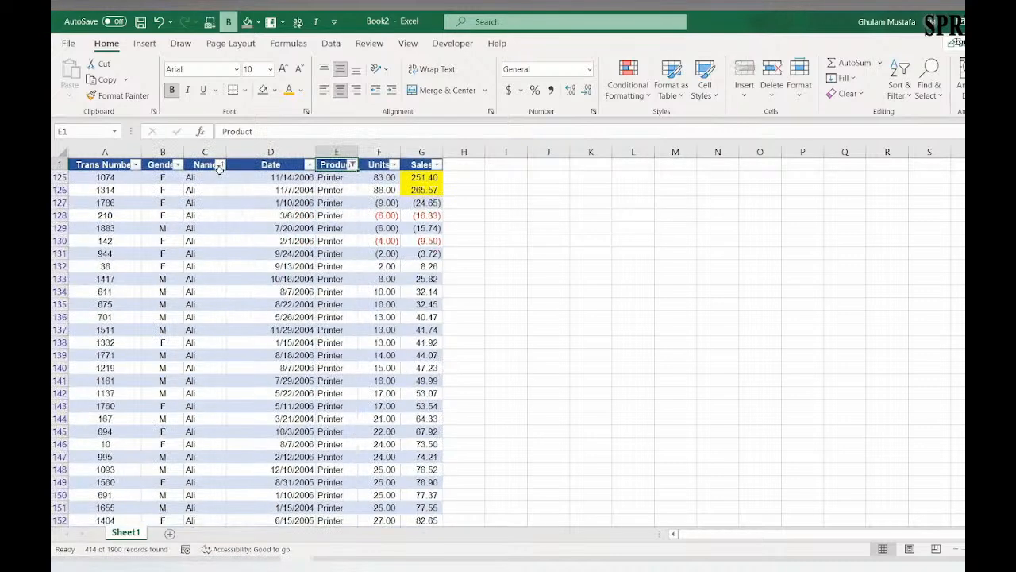
Step: Filter the Name column to keep only the first listed person, excluding all the other names
left_click(219, 165)
left_click(90, 343)
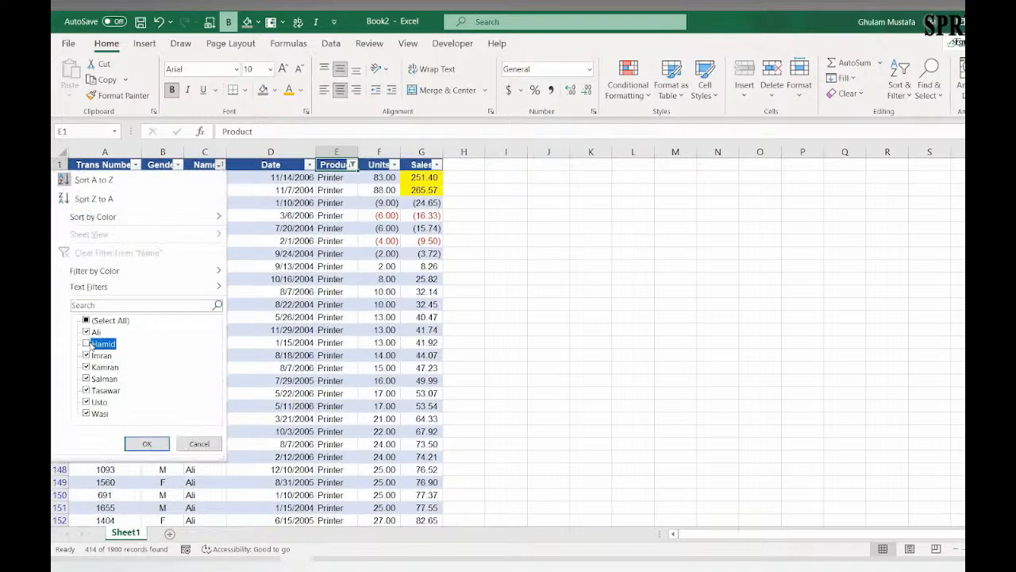
left_click(87, 355)
left_click(86, 367)
left_click(86, 379)
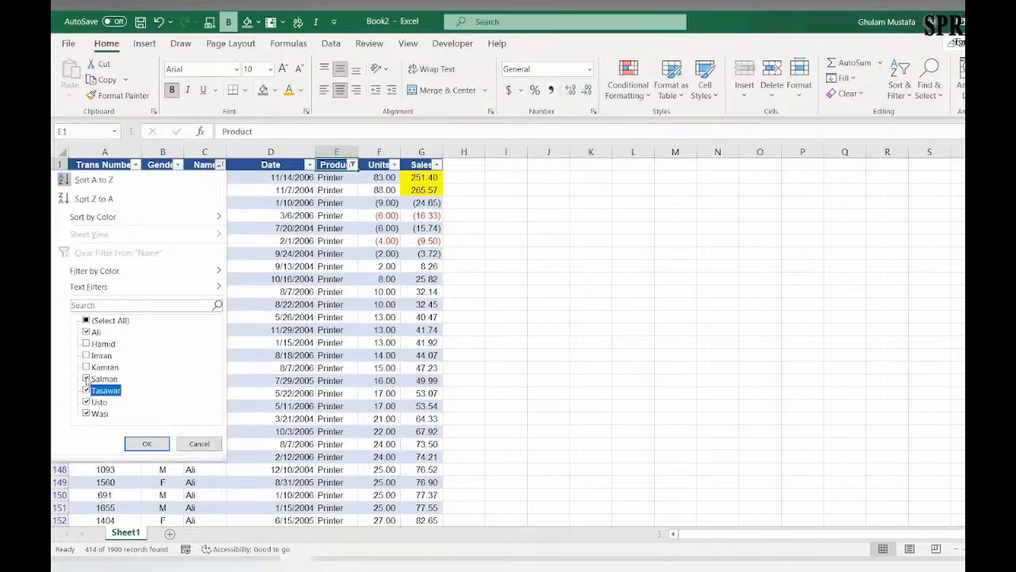
left_click(87, 390)
left_click(86, 401)
left_click(87, 413)
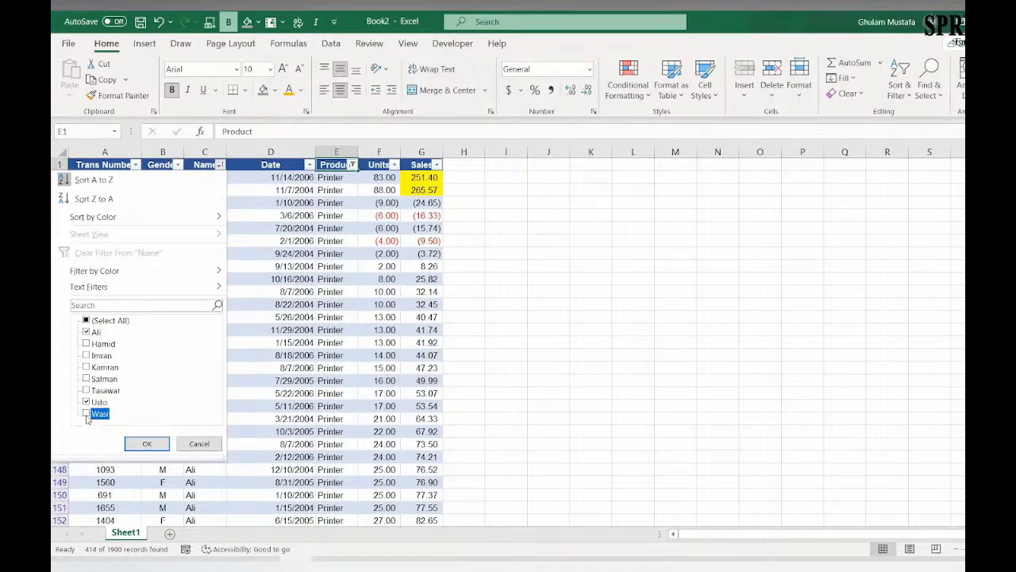
left_click(147, 443)
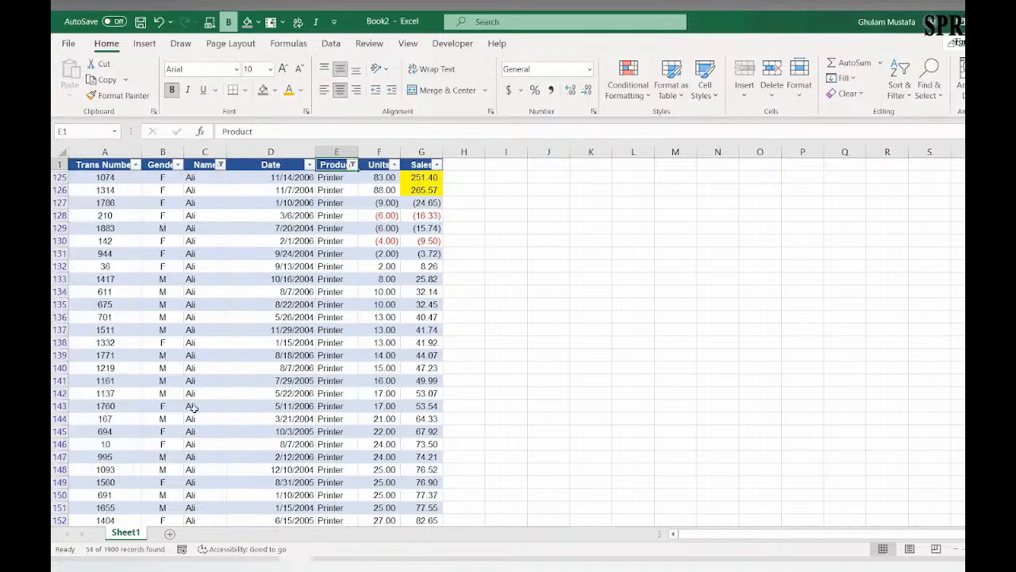
Step: Select the whole Date column to check the count of the filtered records
left_click(304, 279)
left_click(273, 149)
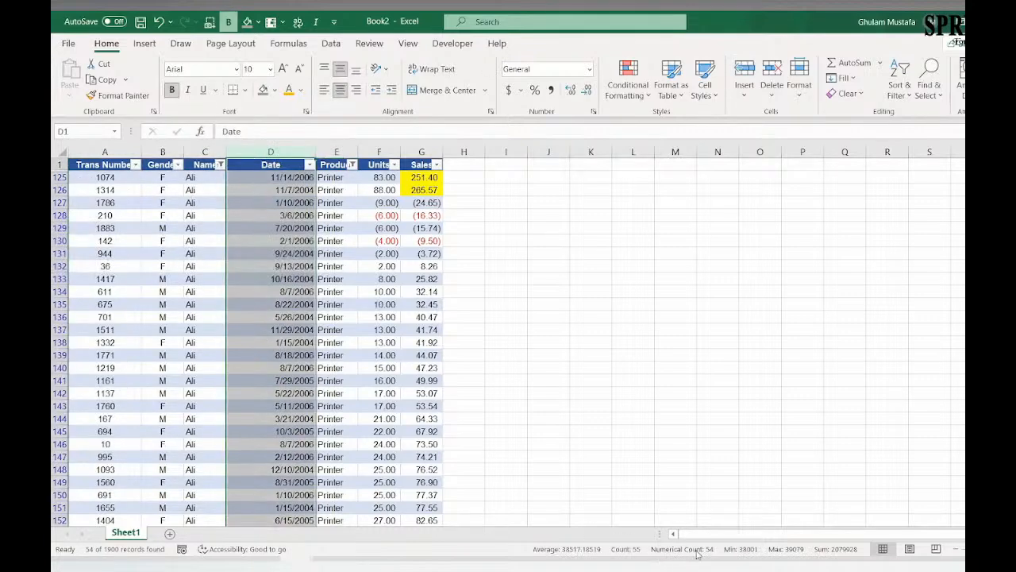
left_click(506, 328)
Step: Copy the filtered table with its header row and paste it as values into a new sheet
left_click(90, 168)
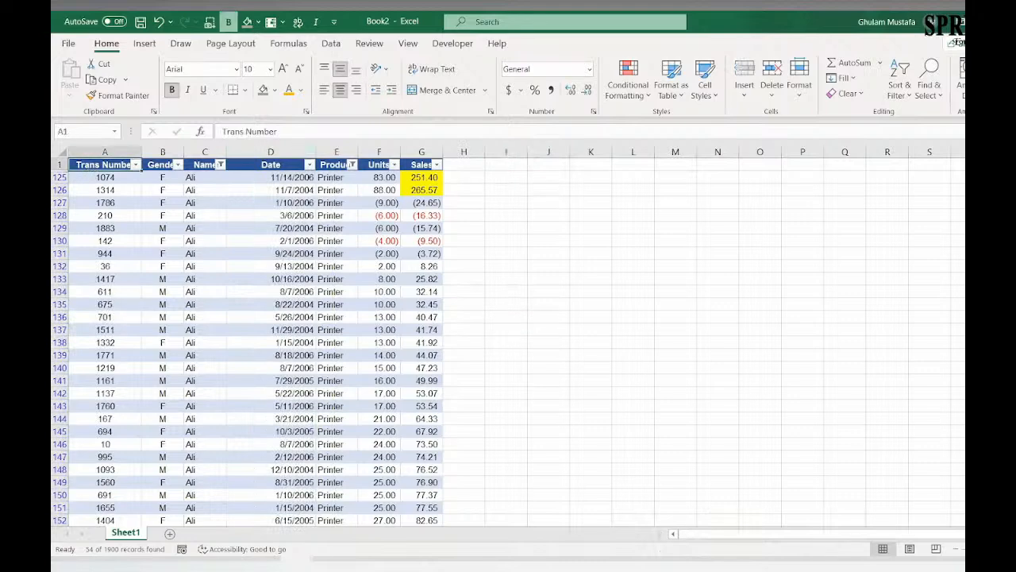
key("shift+Right")
key("shift+Right")
key("shift+Right")
key("shift+Right")
key("shift+Right")
key("shift+Right")
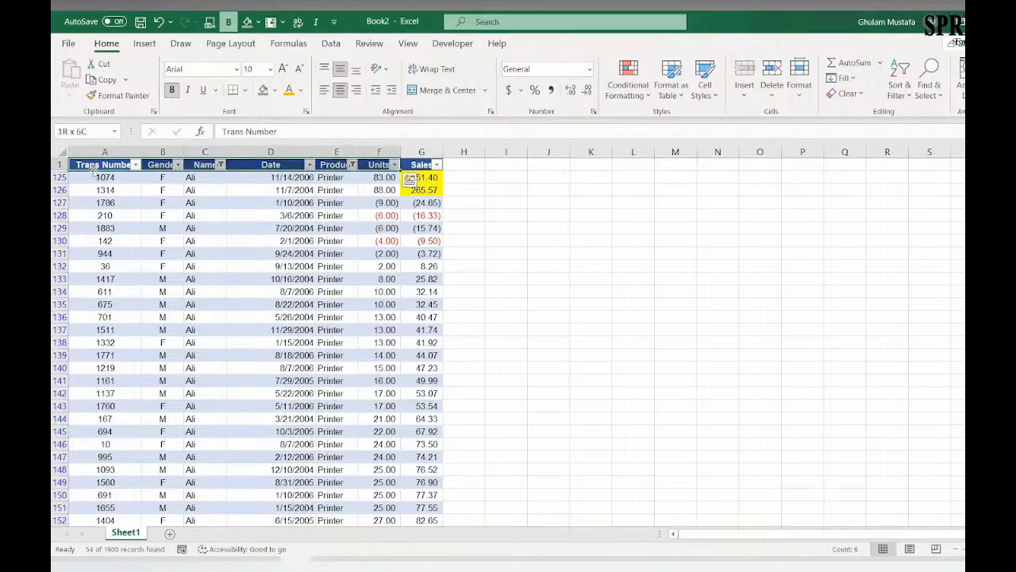
key("ctrl+shift+Down")
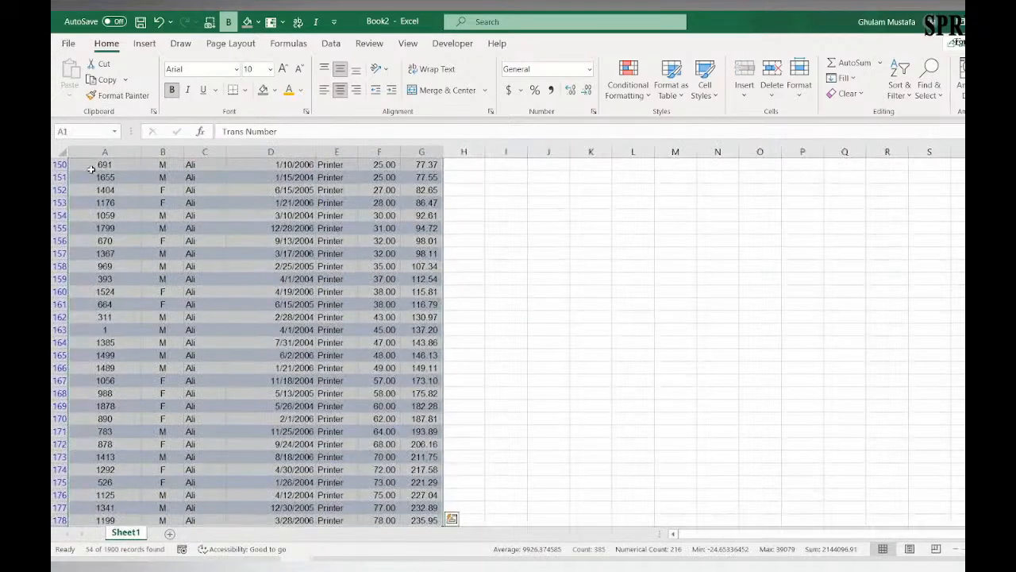
key("ctrl+c")
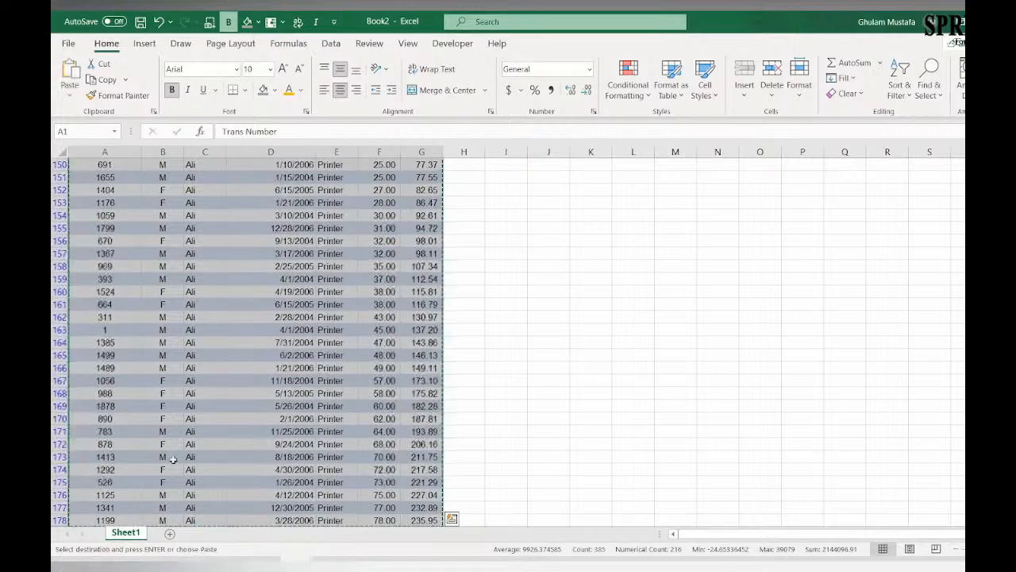
left_click(170, 534)
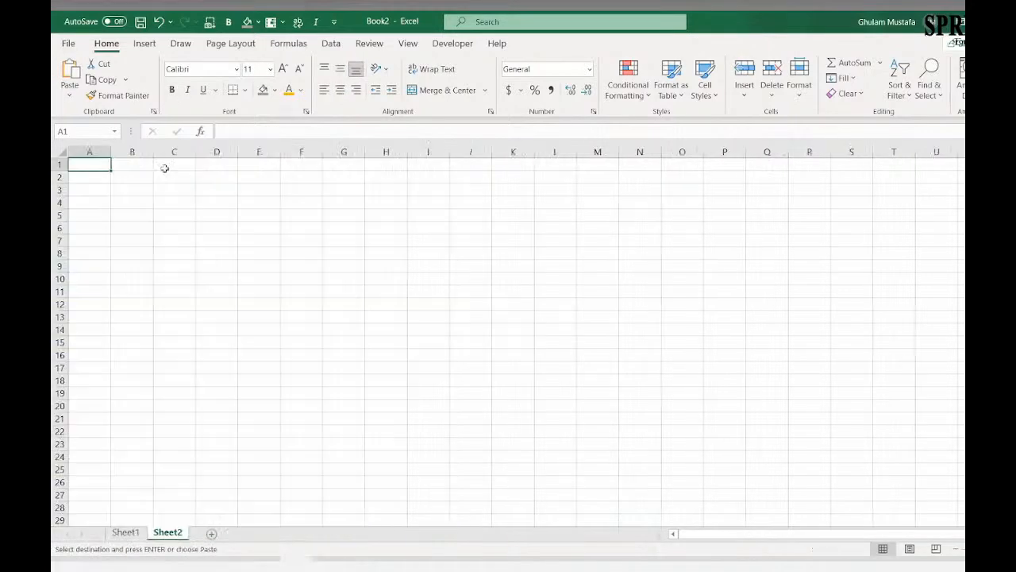
left_click(69, 95)
left_click(67, 195)
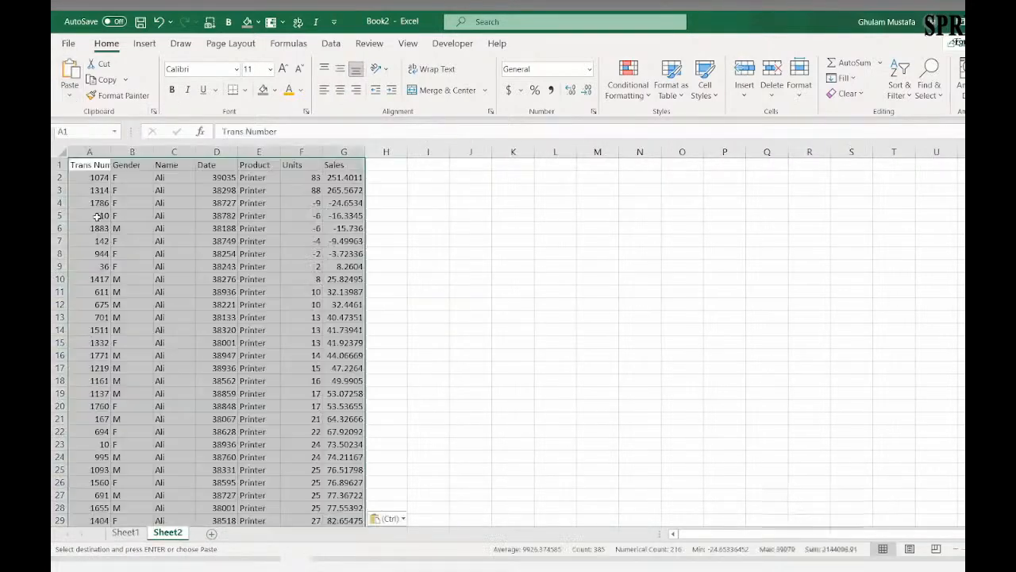
Step: Examine the Name and Product columns of the pasted values in Sheet2
left_click(163, 190)
left_click(174, 150)
scroll(244, 364, "down", 3)
scroll(254, 357, "up", 3)
scroll(349, 353, "down", 3)
scroll(359, 356, "down", 4)
scroll(404, 355, "up", 7)
left_click(384, 370)
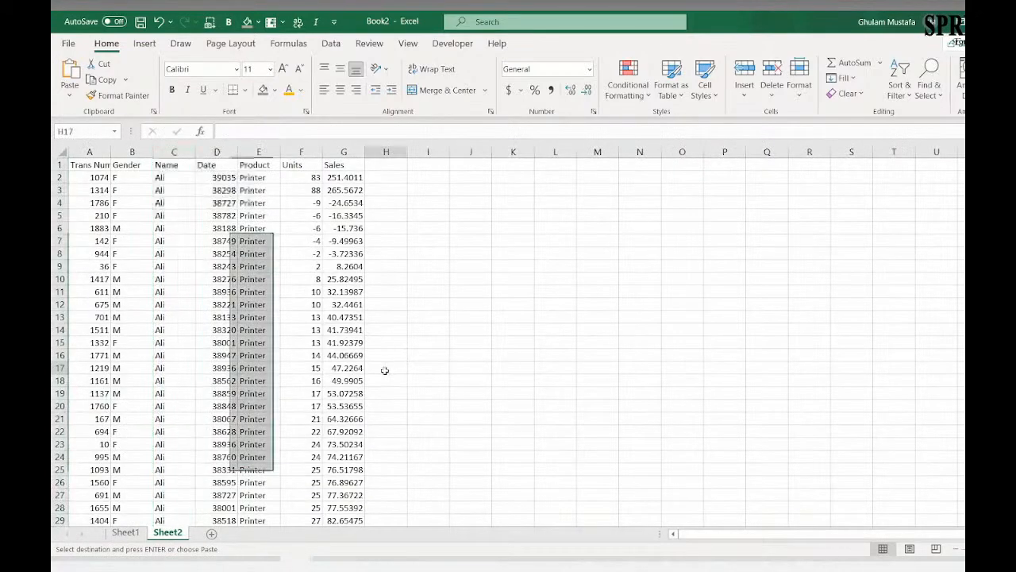
Step: Return to Sheet1 and look over the filtered printer rows
left_click(125, 532)
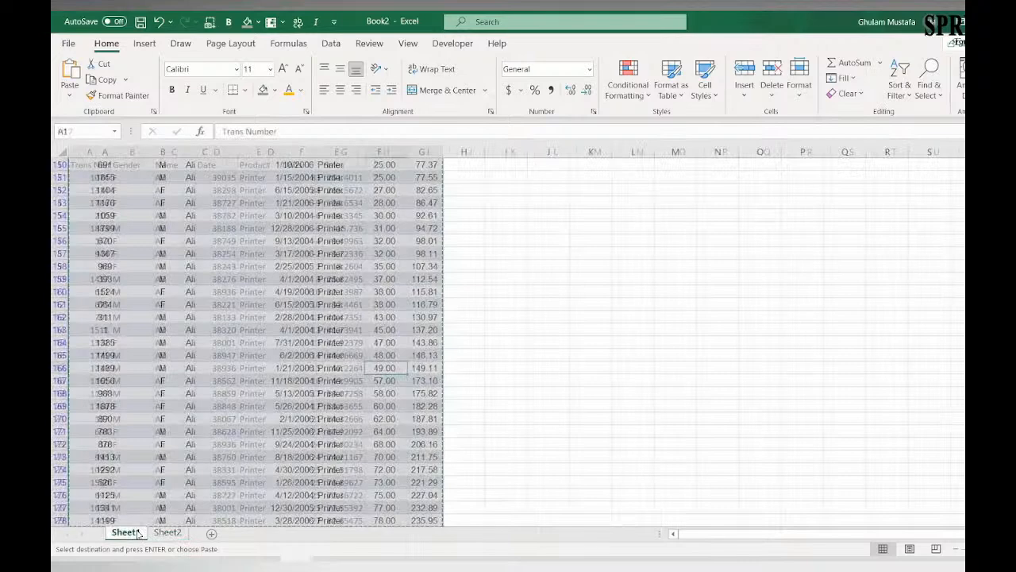
scroll(201, 339, "down", 10)
scroll(202, 338, "up", 3)
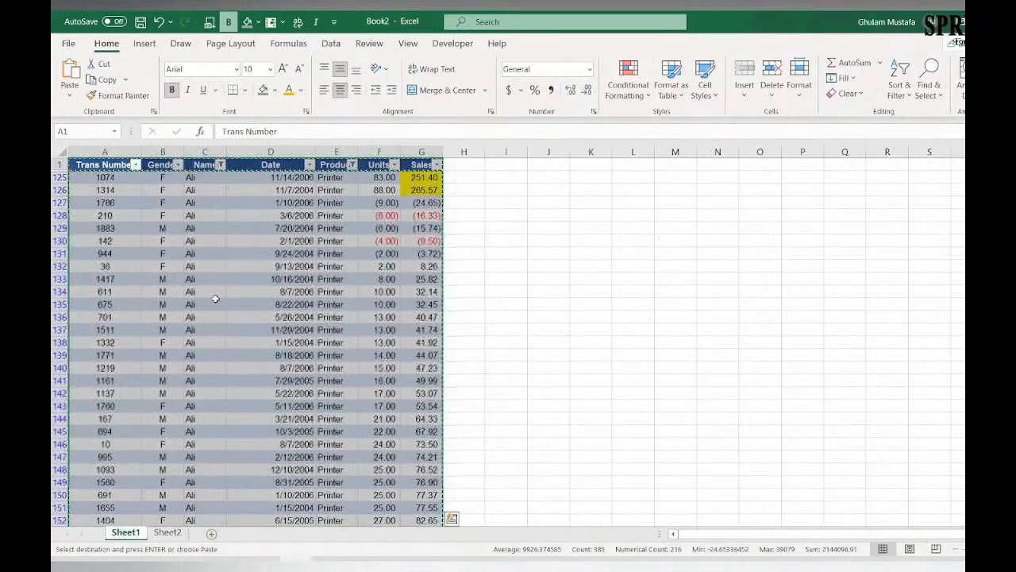
left_click(260, 276)
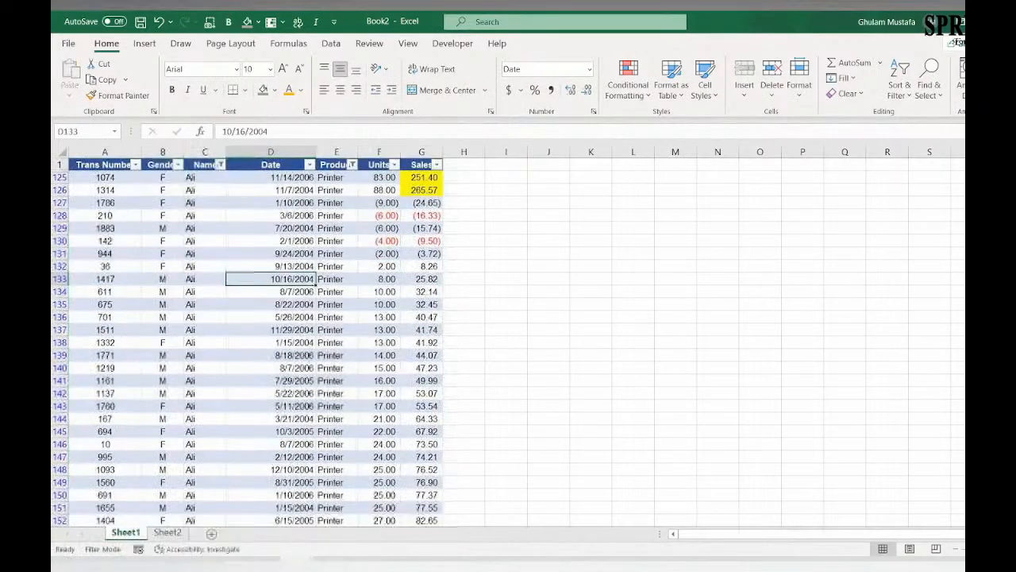
left_click(262, 266)
right_click(268, 266)
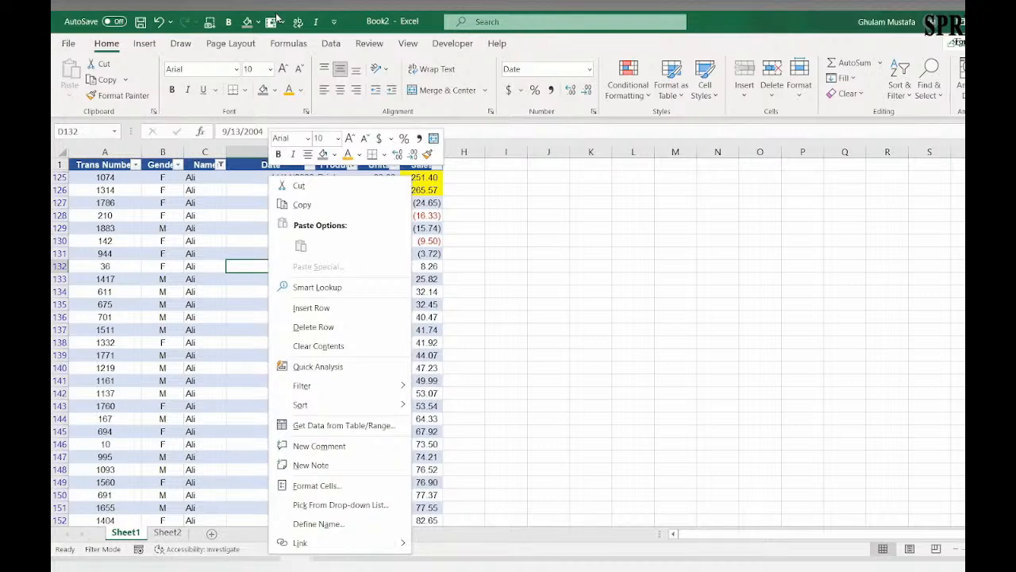
key("Escape")
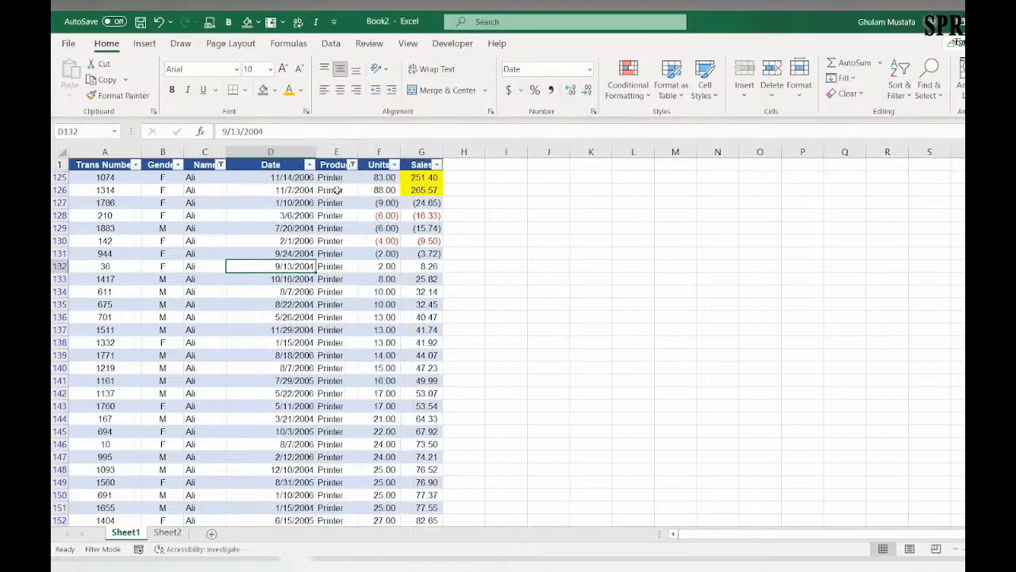
Step: Remove the Name and Product filters so that all names and products are included again
left_click(220, 164)
left_click(148, 443)
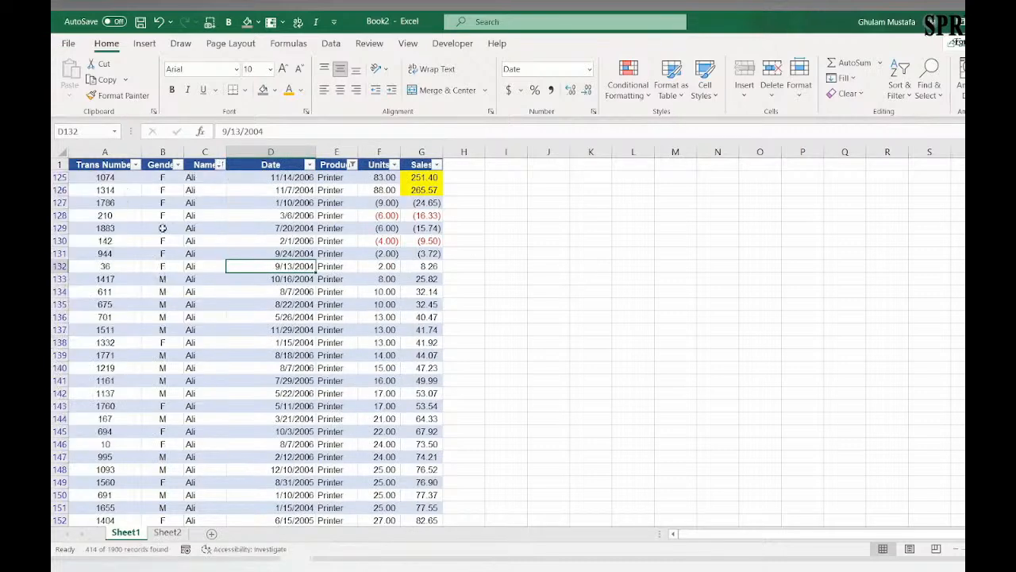
left_click(353, 165)
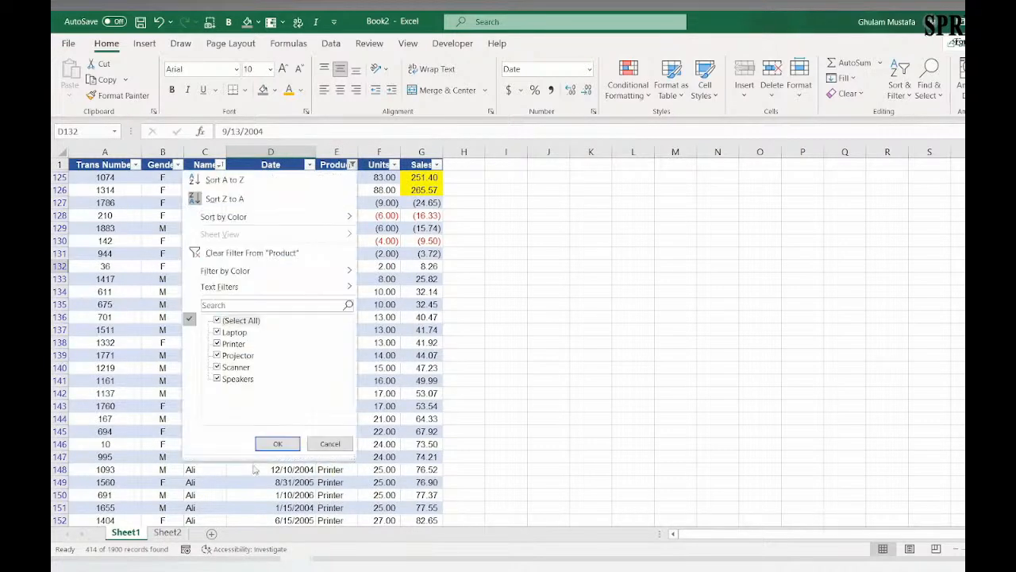
left_click(270, 444)
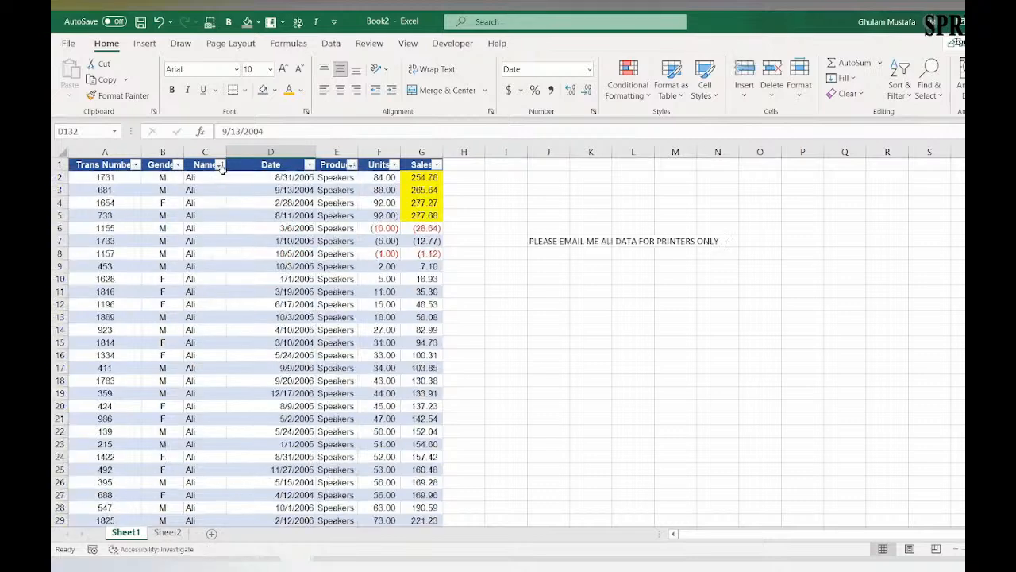
Step: Filter the Name column to show only the third listed person
left_click(213, 165)
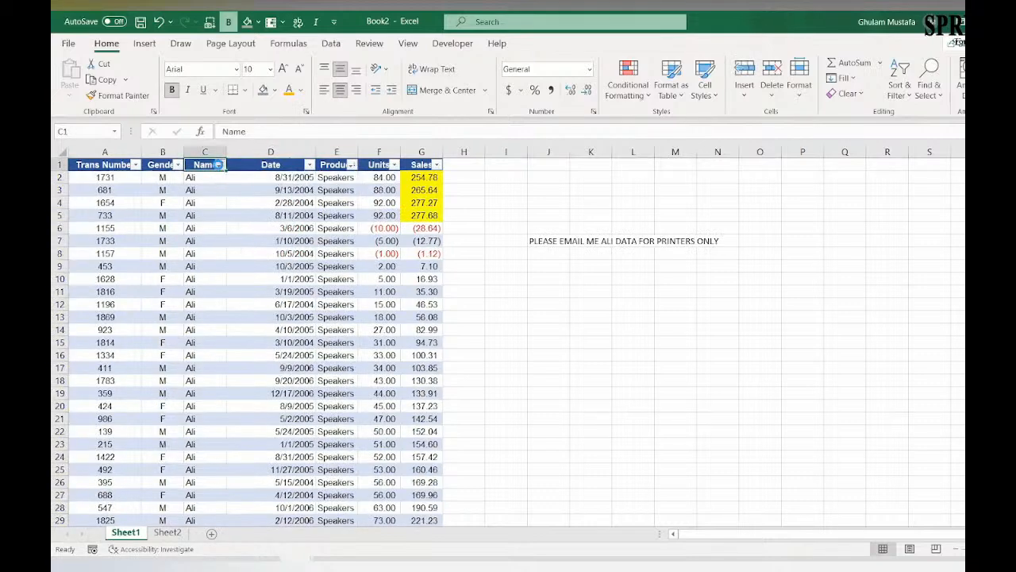
left_click(219, 165)
left_click(86, 320)
left_click(87, 355)
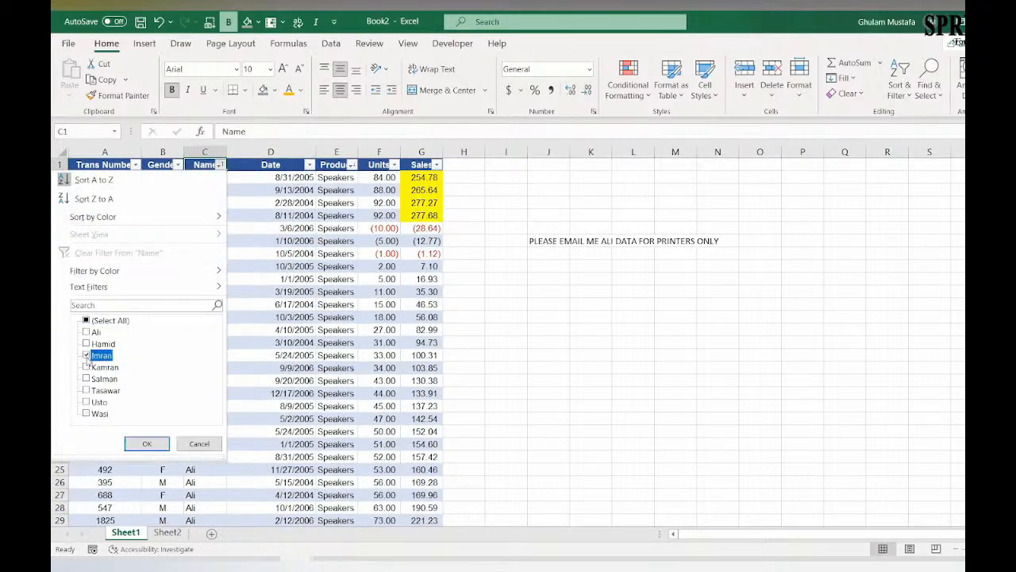
left_click(145, 443)
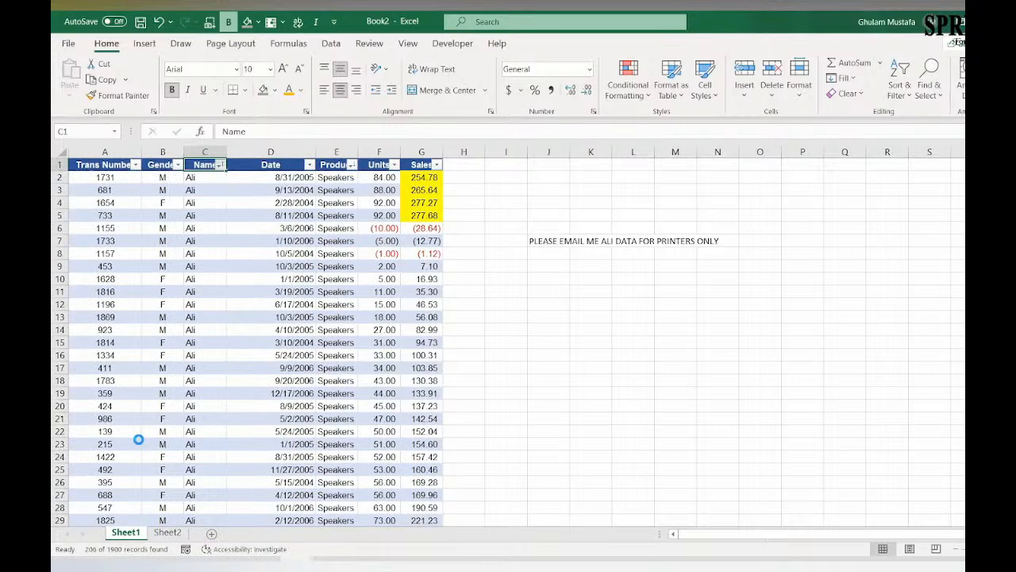
Step: Restrict that person's rows to the Printer product with the Product filter
left_click(352, 165)
left_click(217, 320)
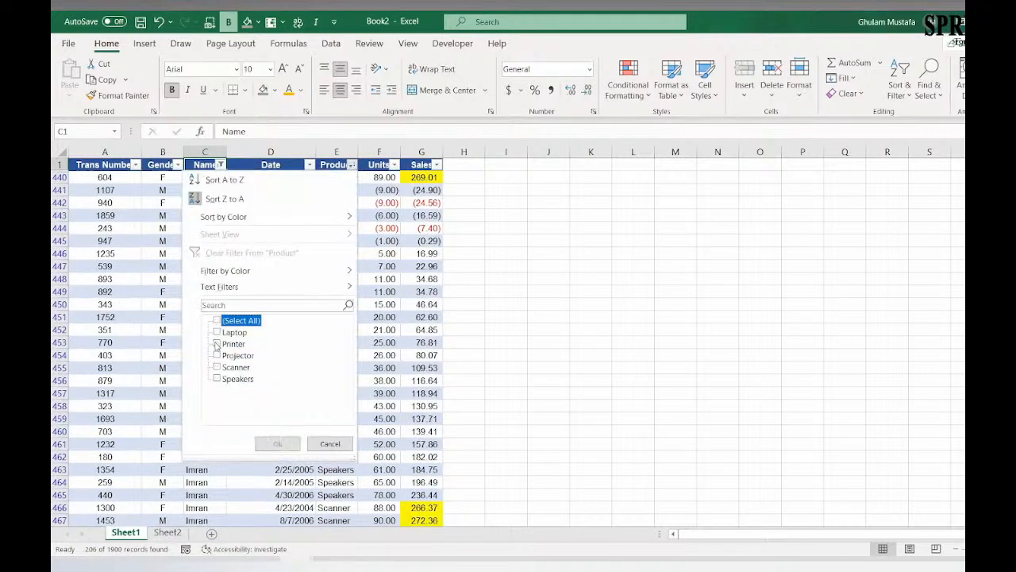
left_click(216, 344)
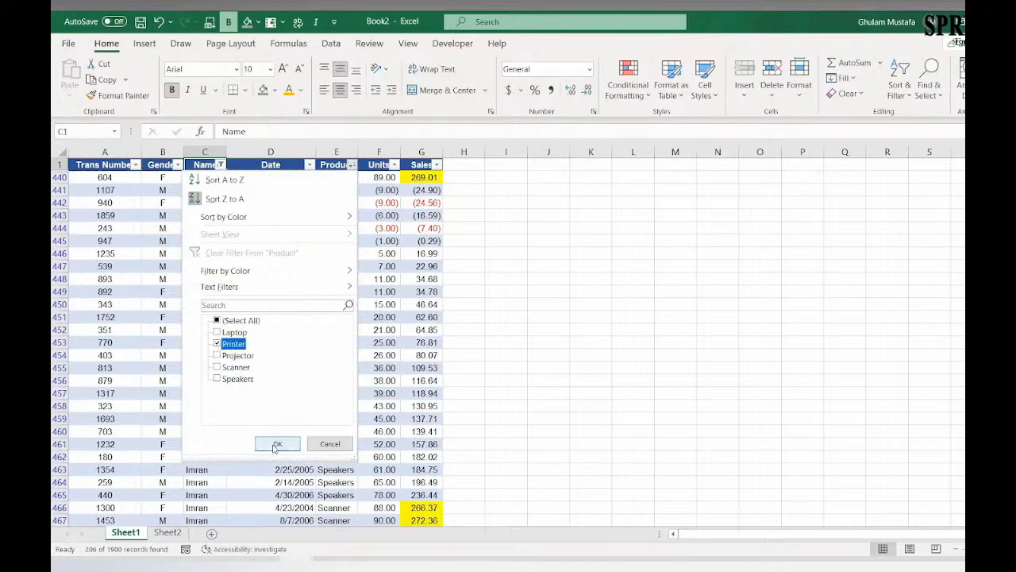
left_click(275, 444)
Step: Copy the filtered Sheet1 table including its header row and add another new sheet
left_click(127, 165)
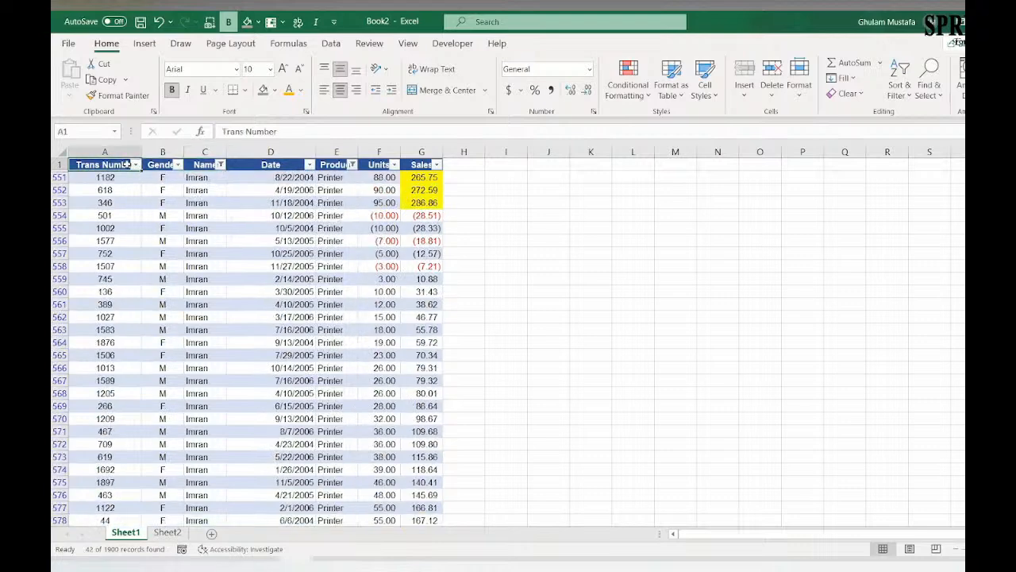
key("ctrl+shift+Right")
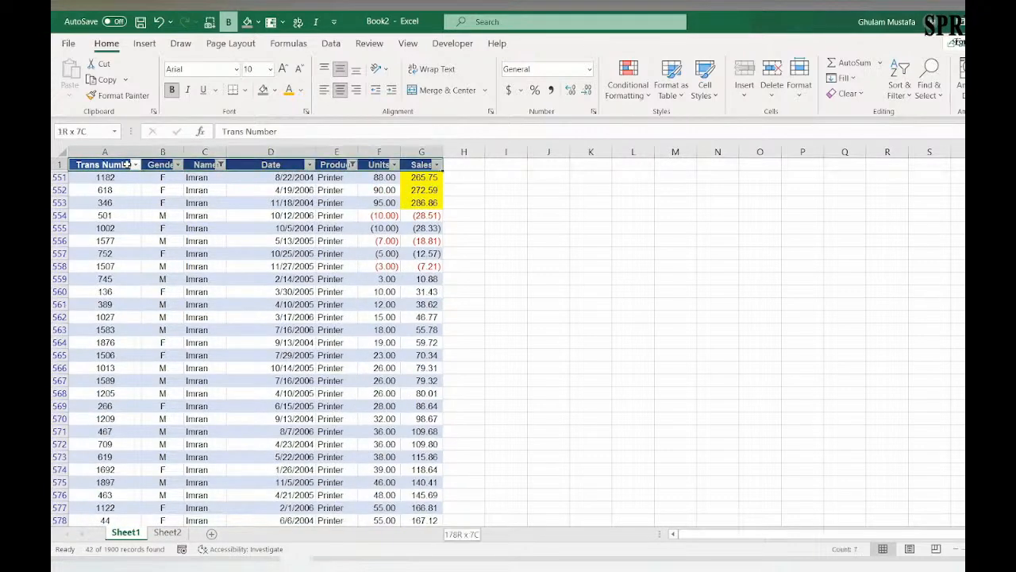
key("ctrl+shift+Down")
key("ctrl+c")
left_click(212, 533)
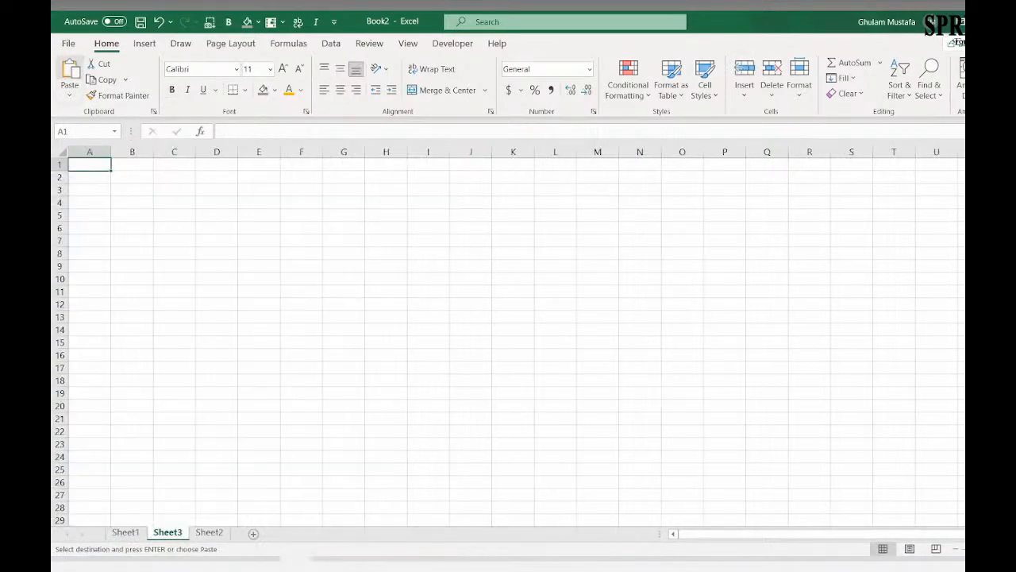
Step: Try pasting the copied table with its formatting into the new sheet, check the Name column, and undo the paste
key("ctrl+v")
left_click(163, 291)
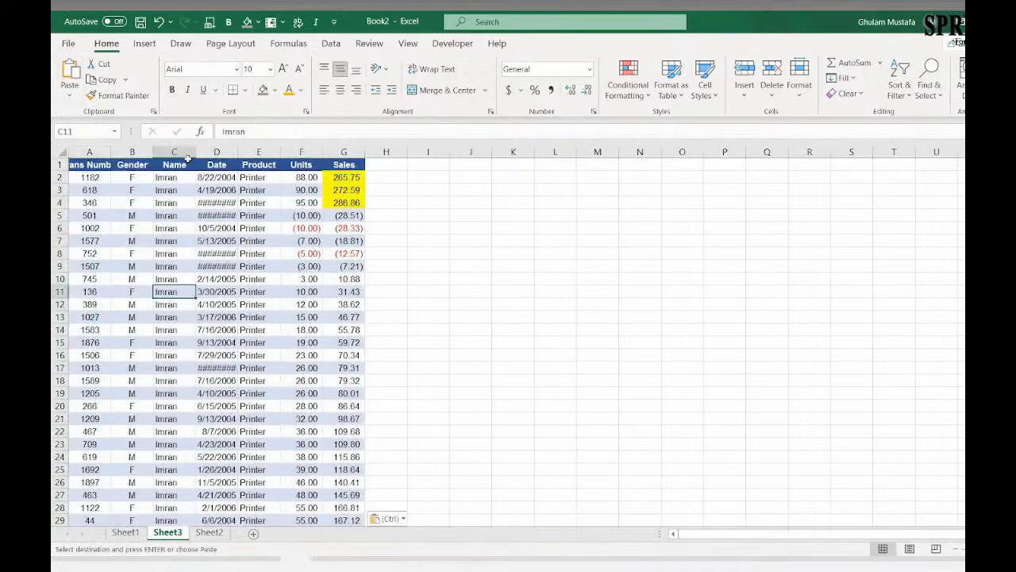
left_click(187, 158)
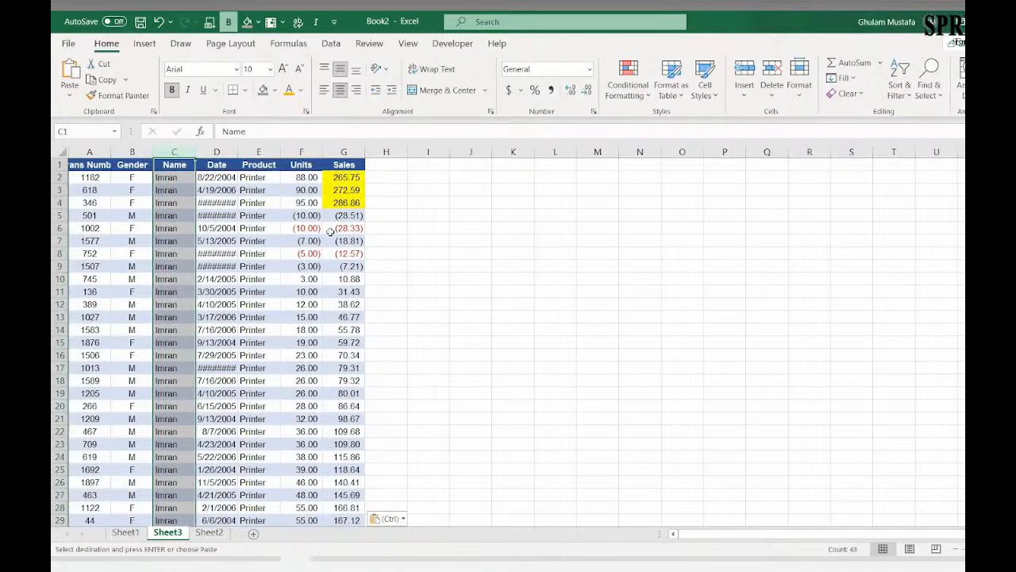
key("ctrl+z")
Step: Paste the copied table as values into Sheet3 and look through the pasted rows
left_click(70, 94)
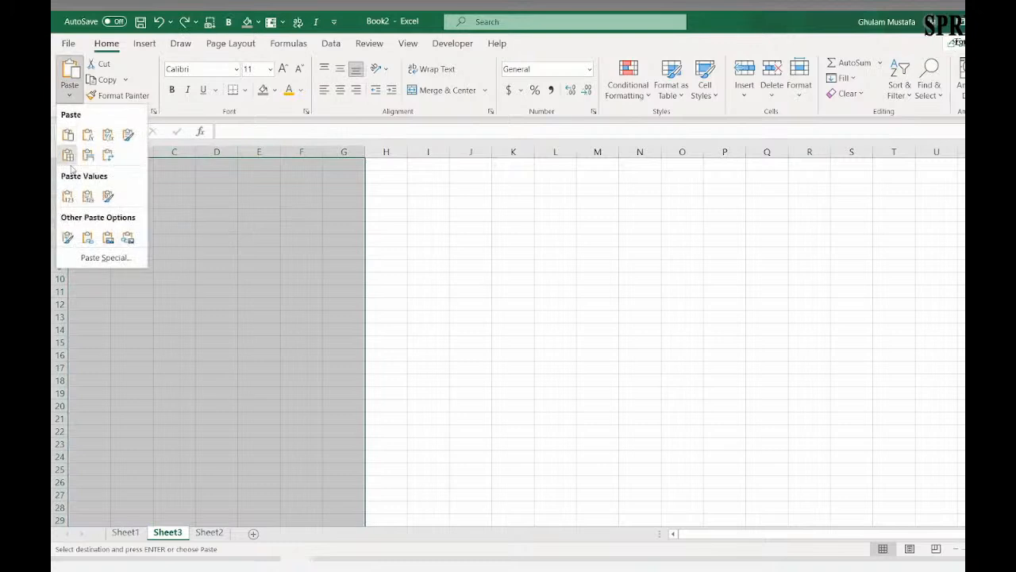
left_click(68, 196)
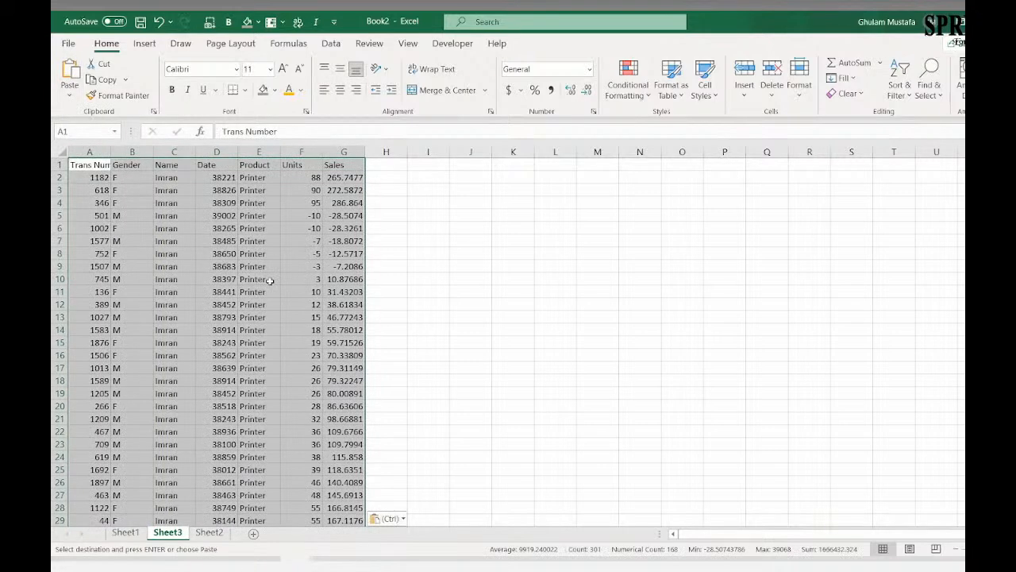
left_click(270, 280)
scroll(347, 287, "down", 6)
scroll(347, 288, "up", 6)
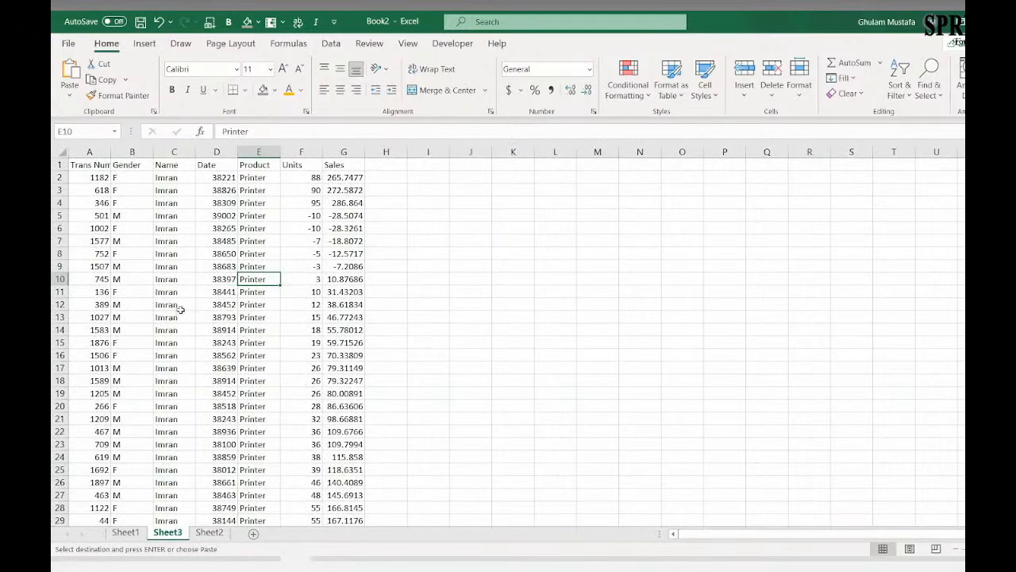
Step: Clear the Product and Name filters on the Sheet1 table so all transactions are listed
left_click(126, 533)
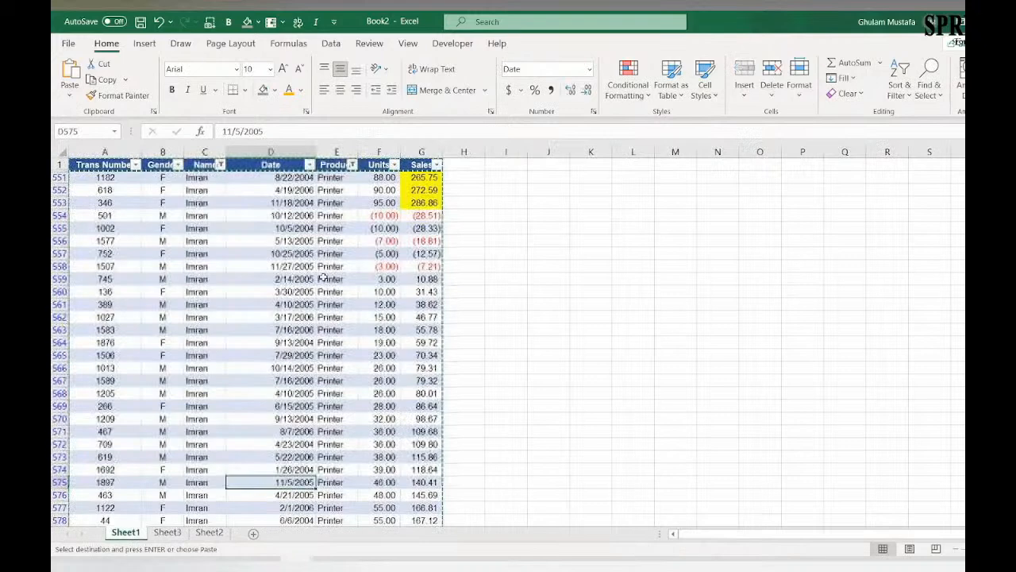
left_click(352, 164)
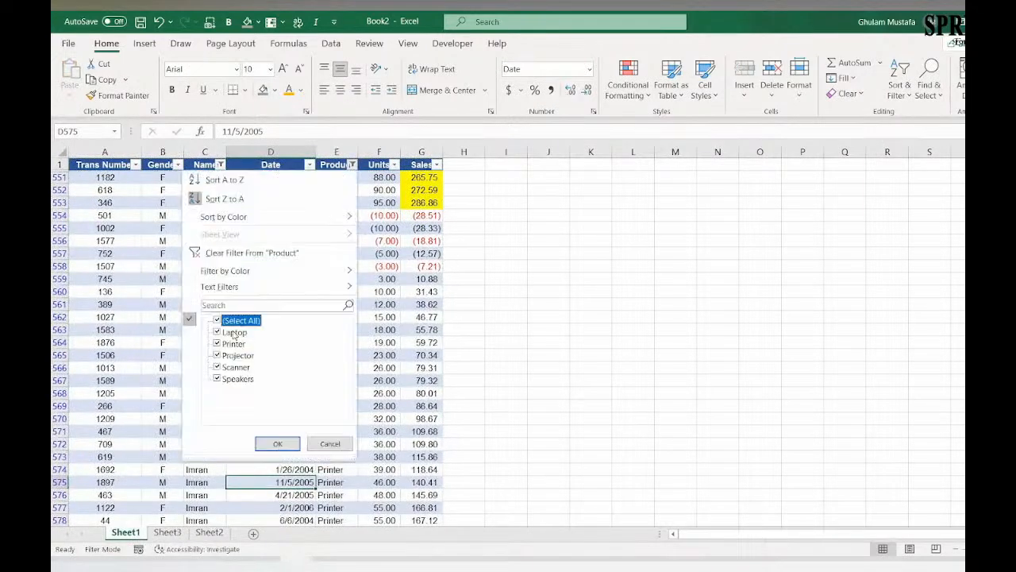
left_click(262, 253)
left_click(220, 164)
left_click(96, 321)
left_click(148, 446)
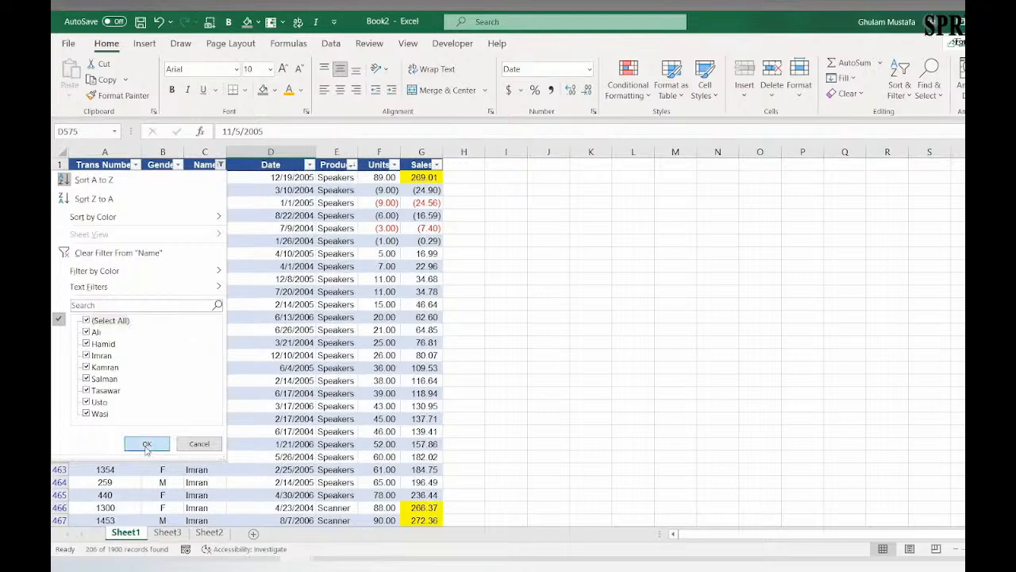
Step: Extend the request note in cell J7 with "WHERE UNITS > 50" after "PRINTERS ONLY"
left_click(542, 240)
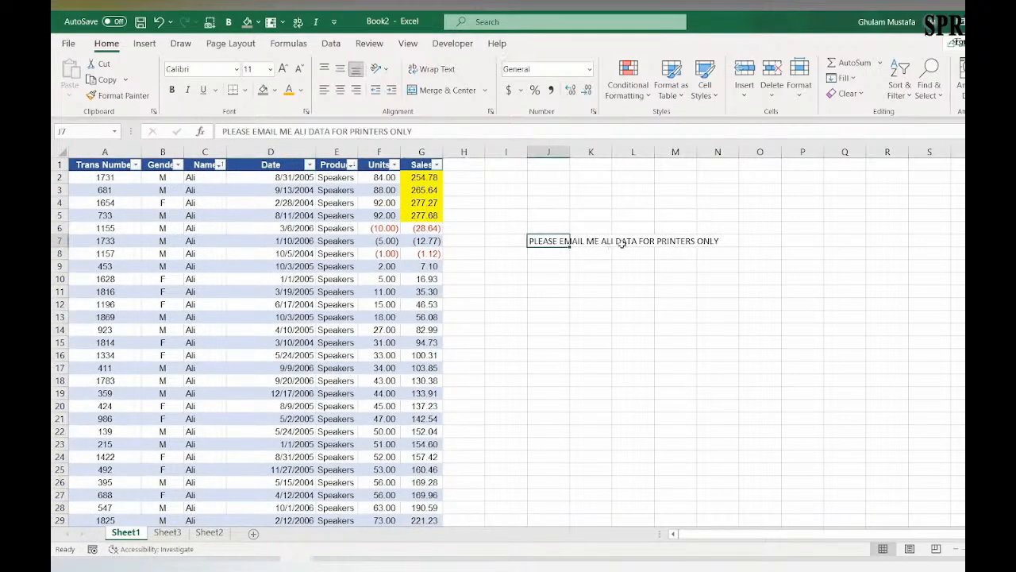
left_click(413, 131)
type("WHERE UNITS A")
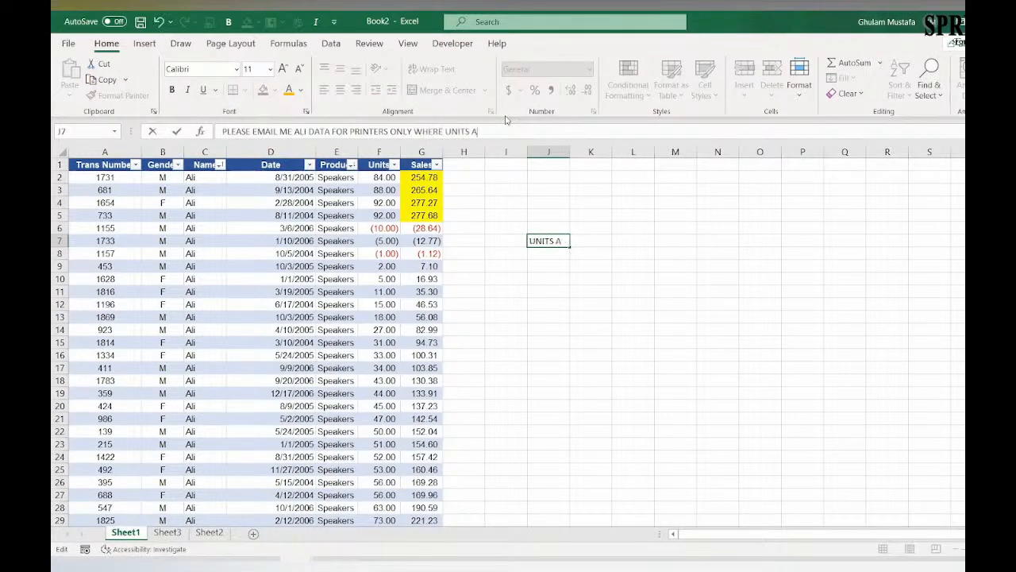
key("BackSpace")
type("> 50")
key("Return")
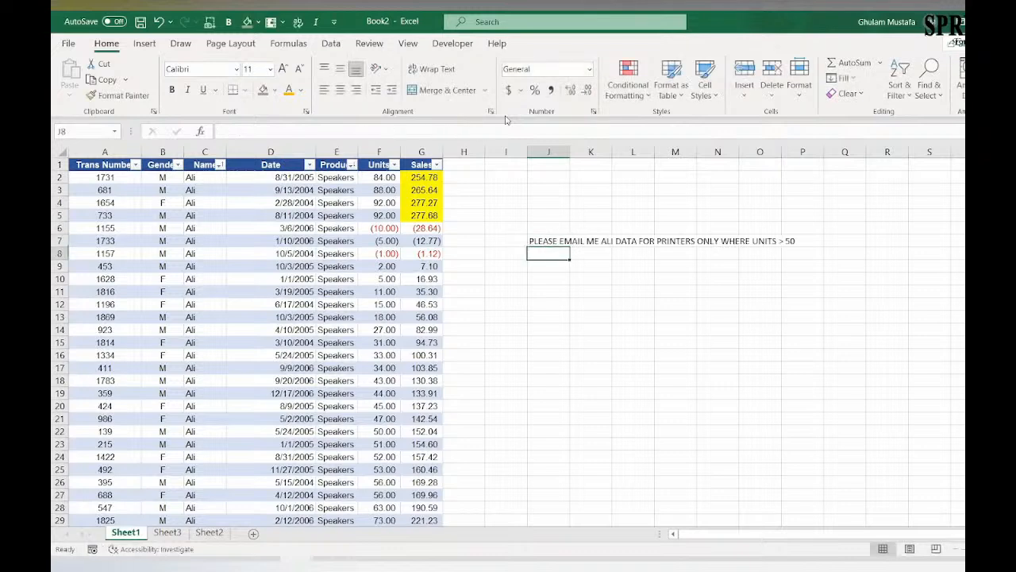